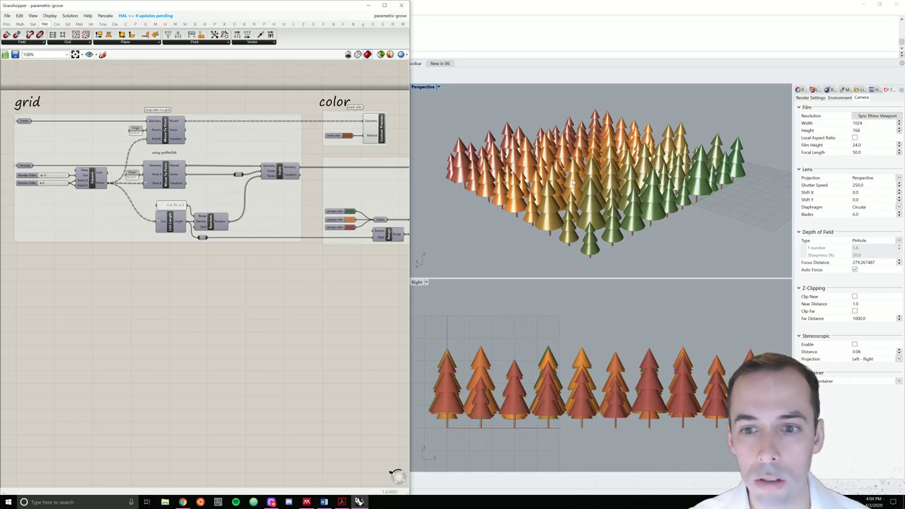
Start a new empty document, then select every component of the parametric-tree definition.
right_click_drag(572, 183, 593, 161)
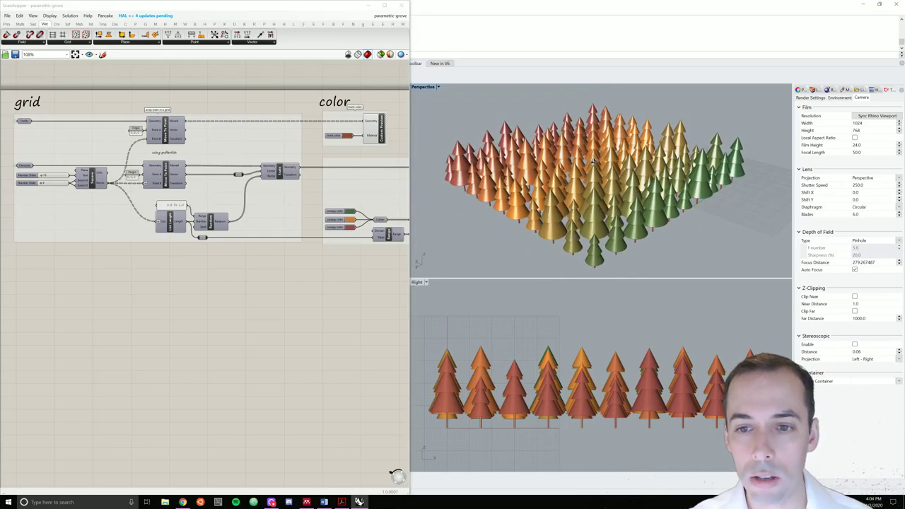
left_click(8, 16)
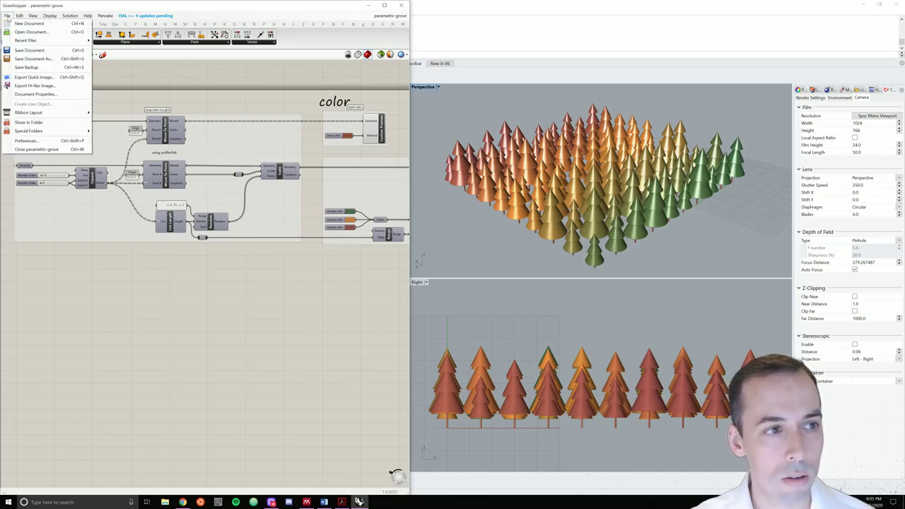
left_click(29, 23)
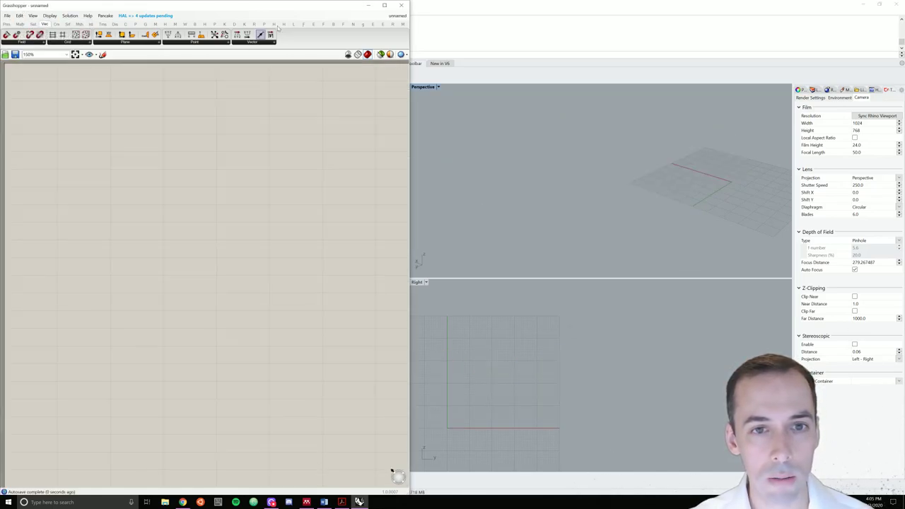
left_click(398, 16)
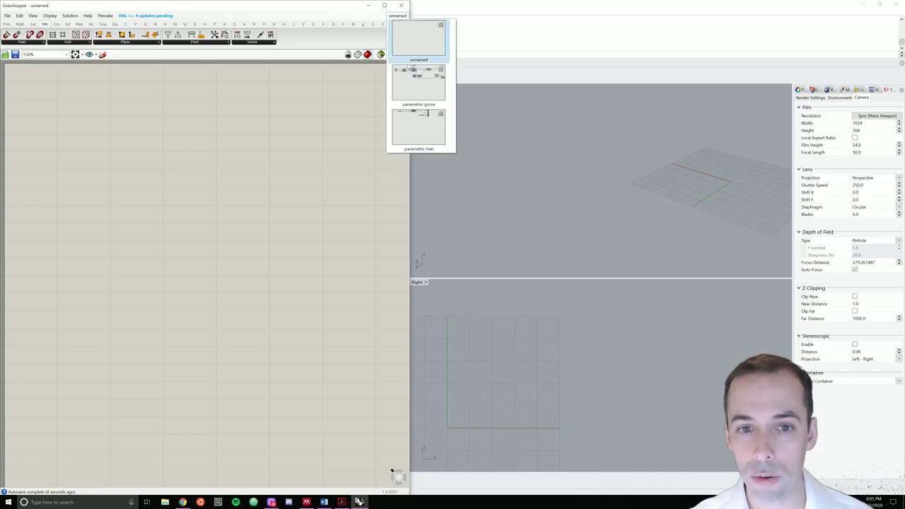
left_click(418, 126)
left_click_drag(294, 69, 33, 255)
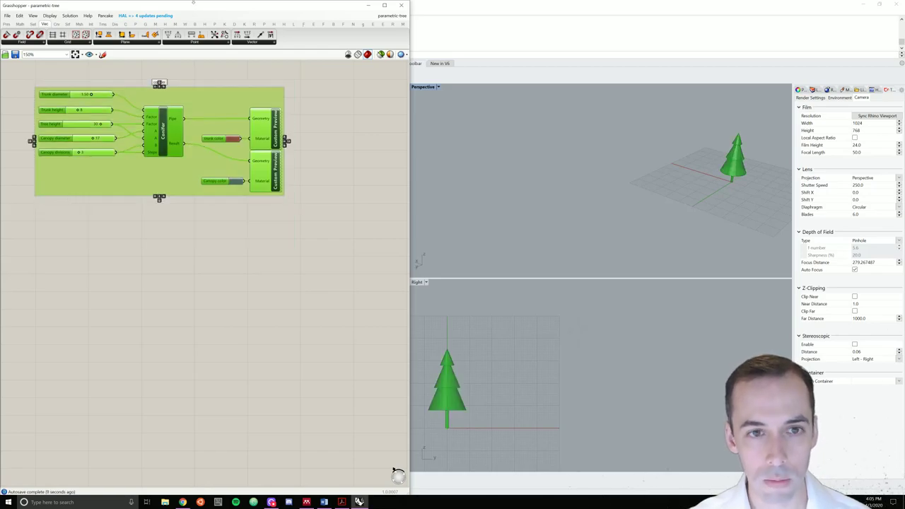
Paste the conifer definition into the unnamed document and move it up the canvas.
left_click(397, 16)
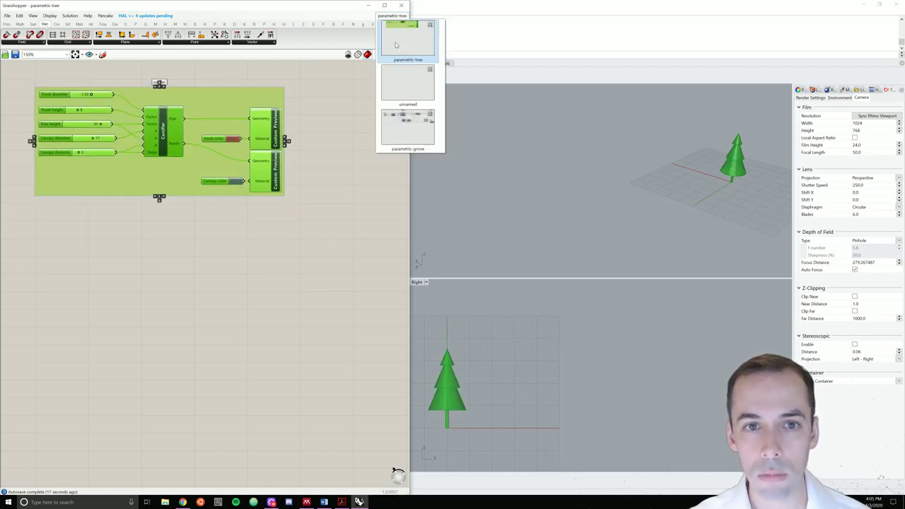
left_click(403, 79)
key("ctrl+v")
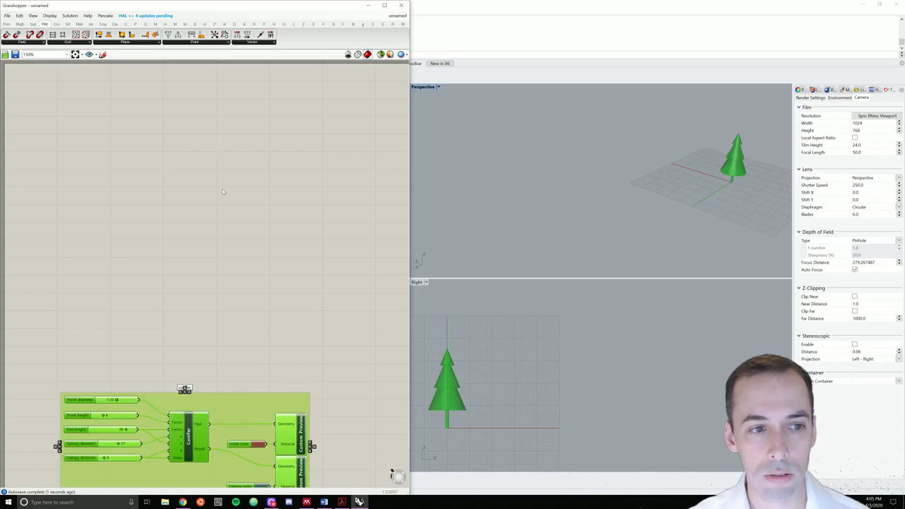
left_click_drag(233, 408, 229, 133)
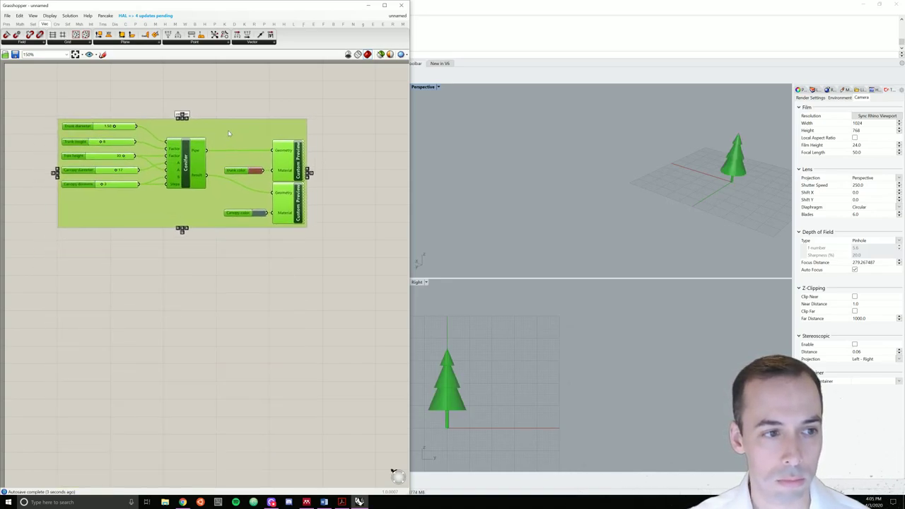
scroll(25, 106, "up", 4)
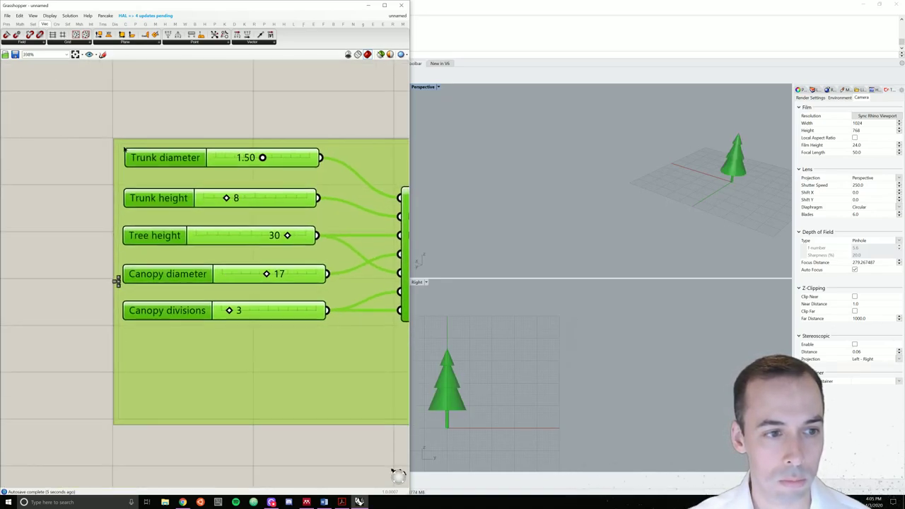
scroll(123, 147, "down", 5)
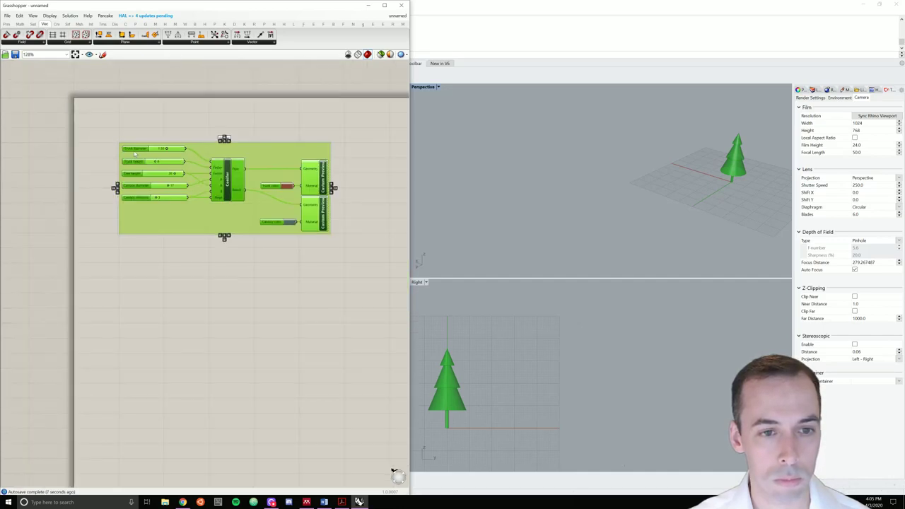
Disable preview for the whole pasted conifer group.
left_click(389, 180)
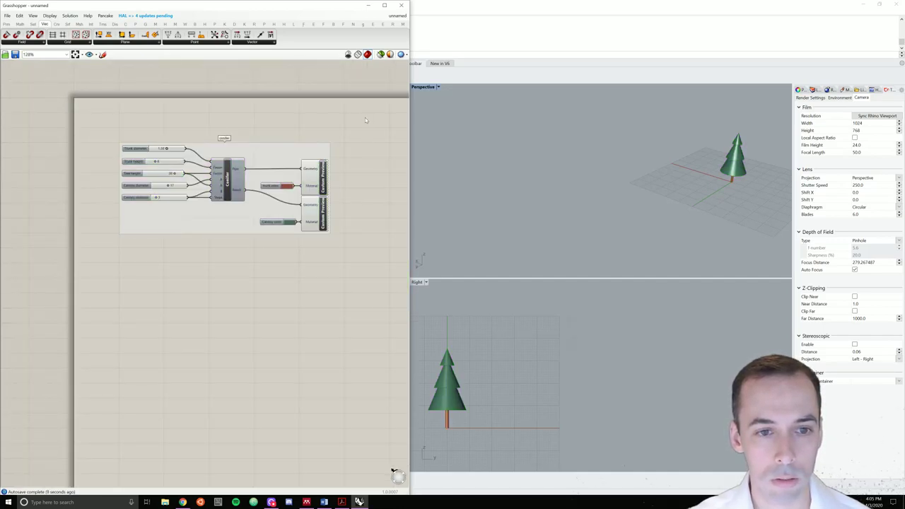
left_click_drag(365, 117, 128, 259)
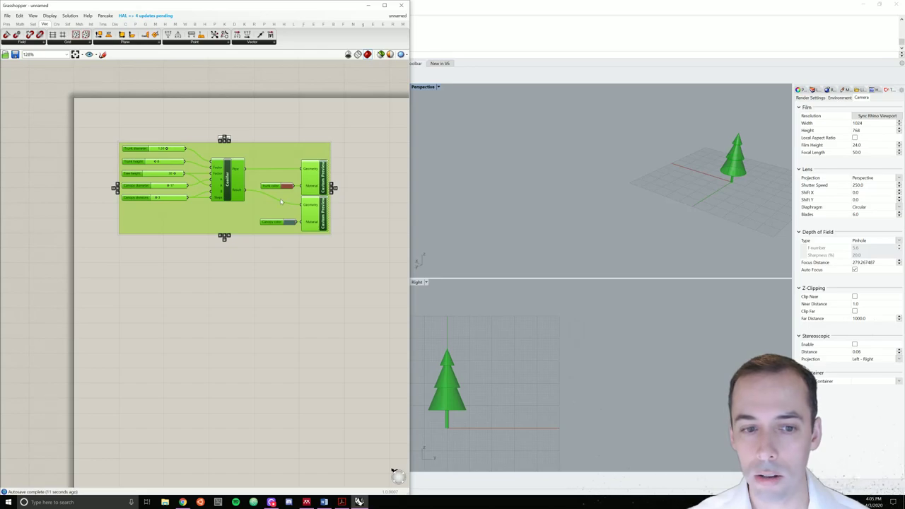
middle_click(319, 186)
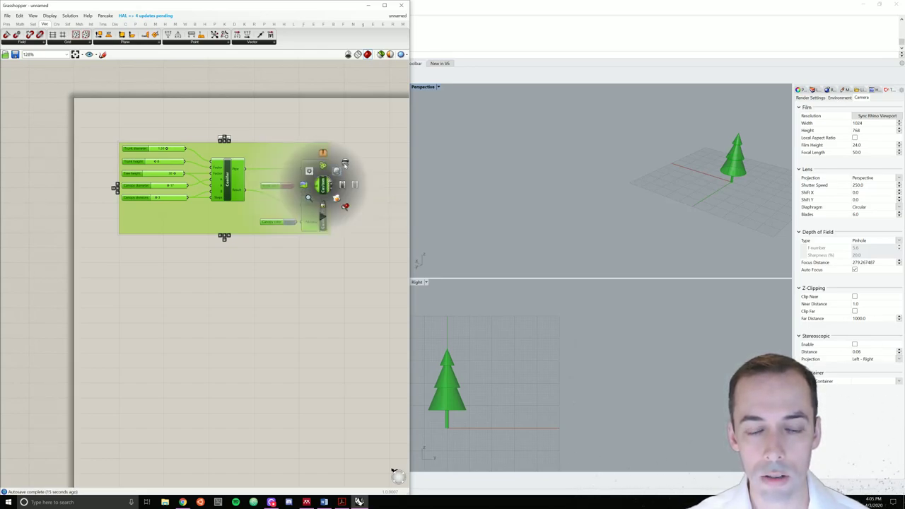
left_click(347, 168)
left_click(357, 183)
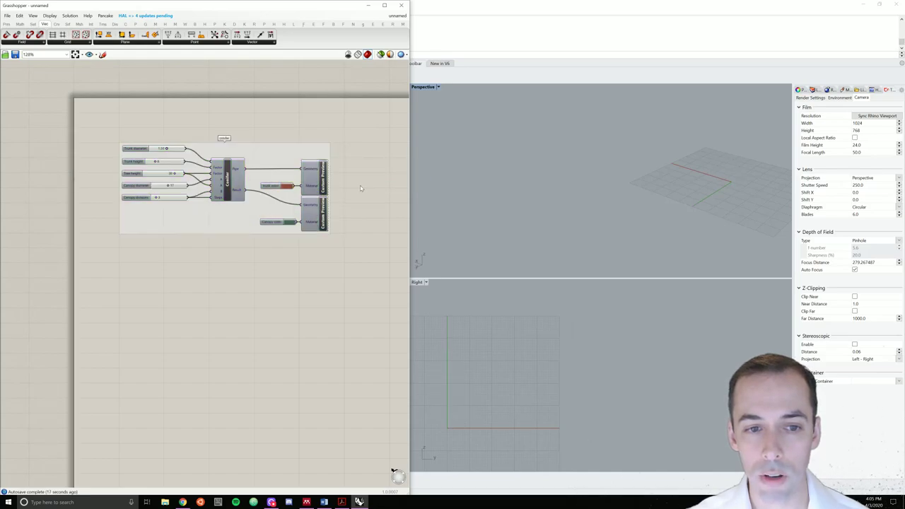
right_click_drag(360, 186, 262, 156)
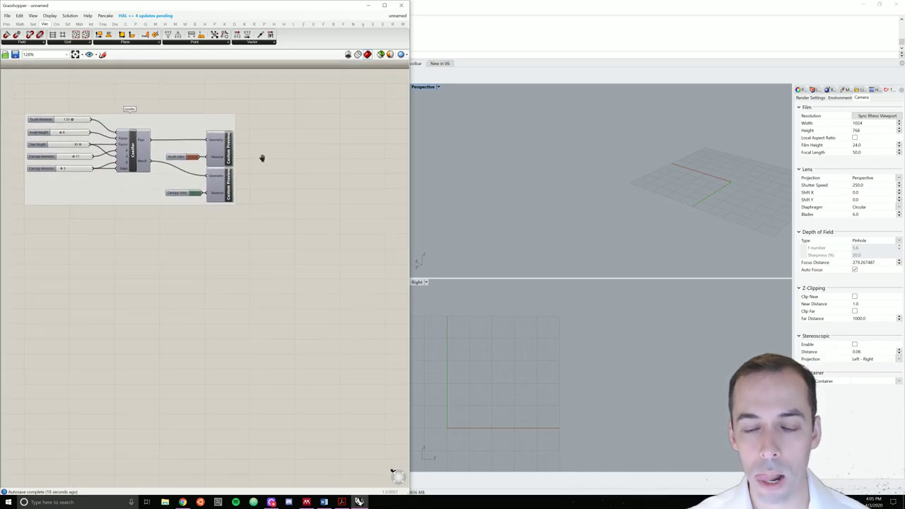
Add two Geometry parameters fed by the conifer's Pipe and Result outputs.
double_click(300, 133)
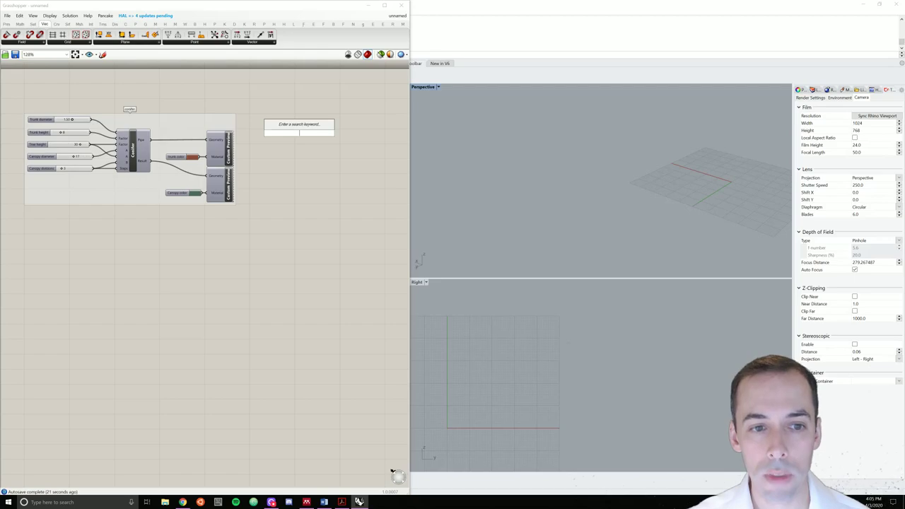
type("geo")
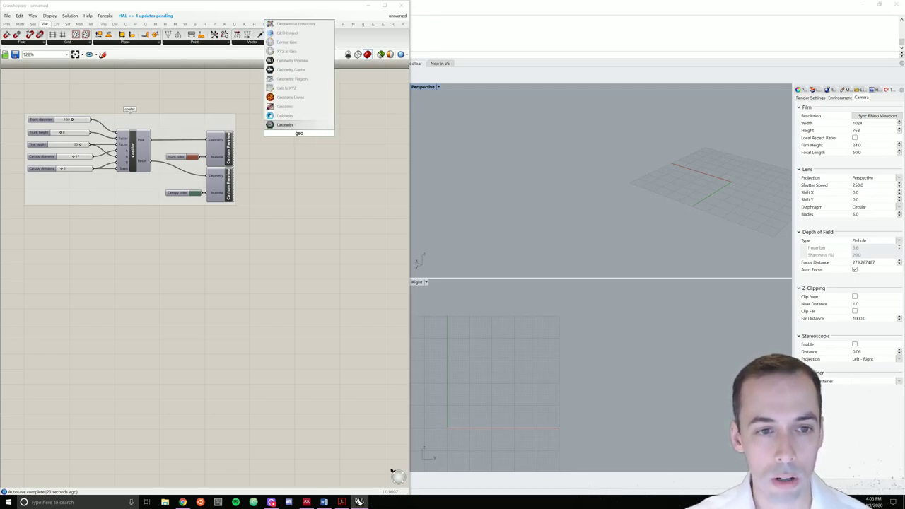
left_click(286, 126)
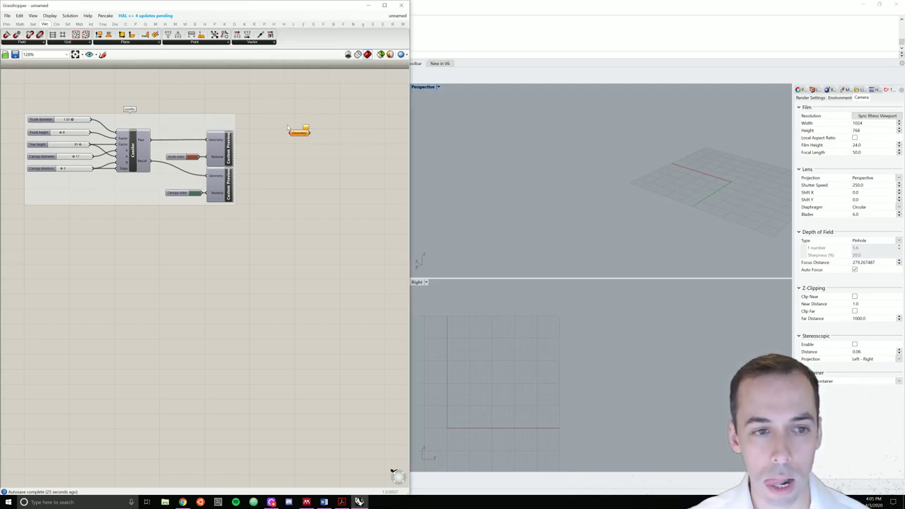
left_click_drag(293, 134, 299, 140)
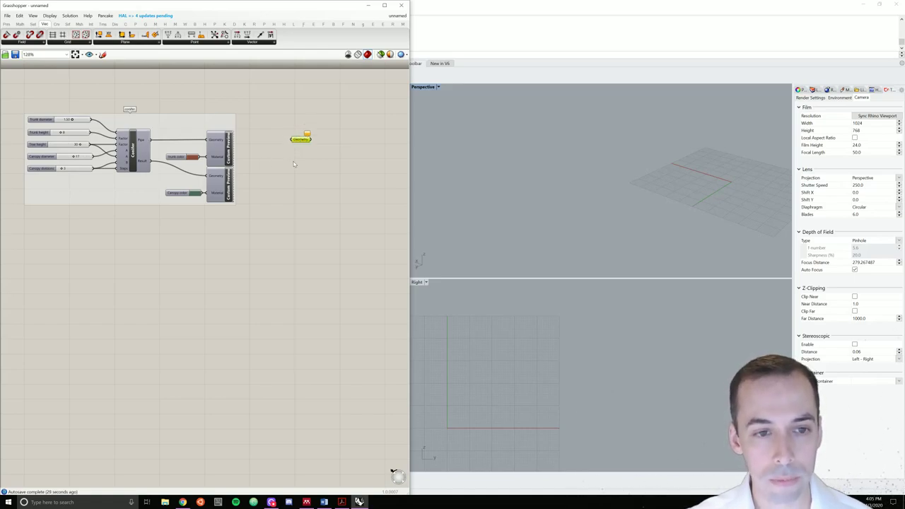
left_click_drag(291, 136, 295, 157, "alt")
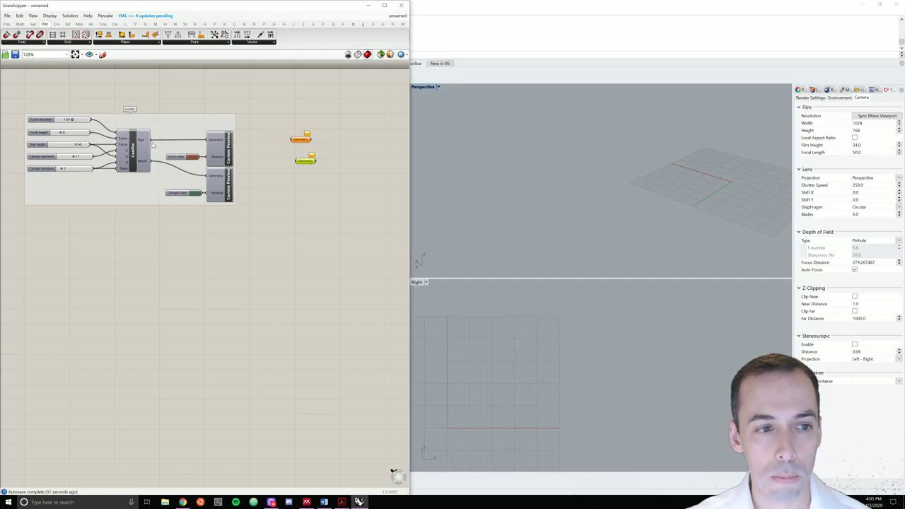
left_click_drag(150, 140, 290, 139)
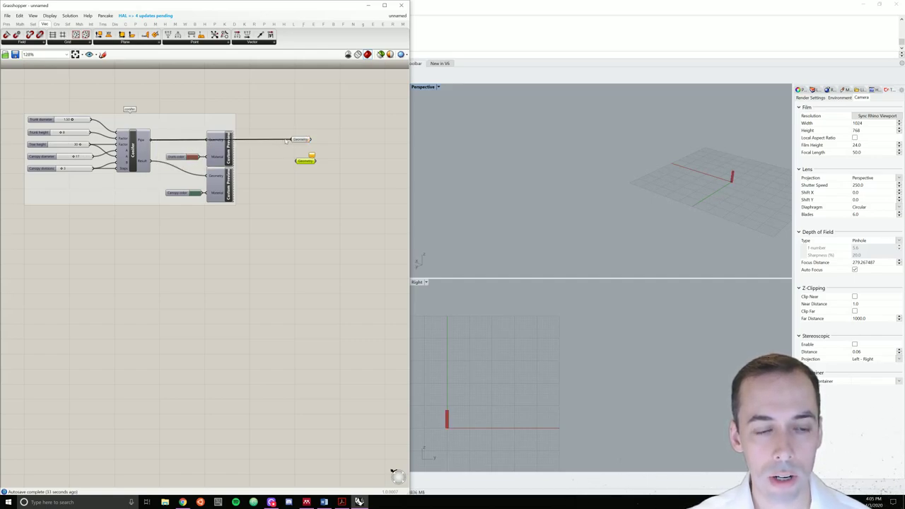
left_click_drag(150, 162, 300, 162)
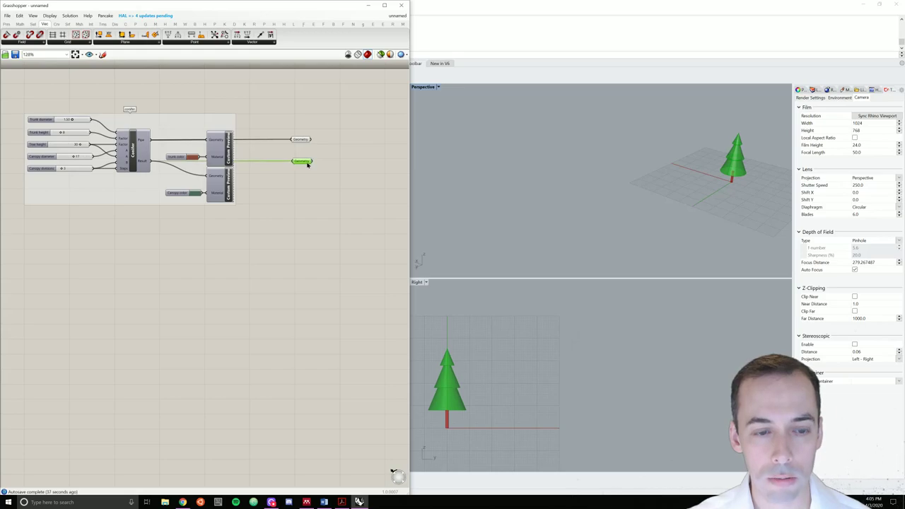
scroll(300, 146, "up", 2)
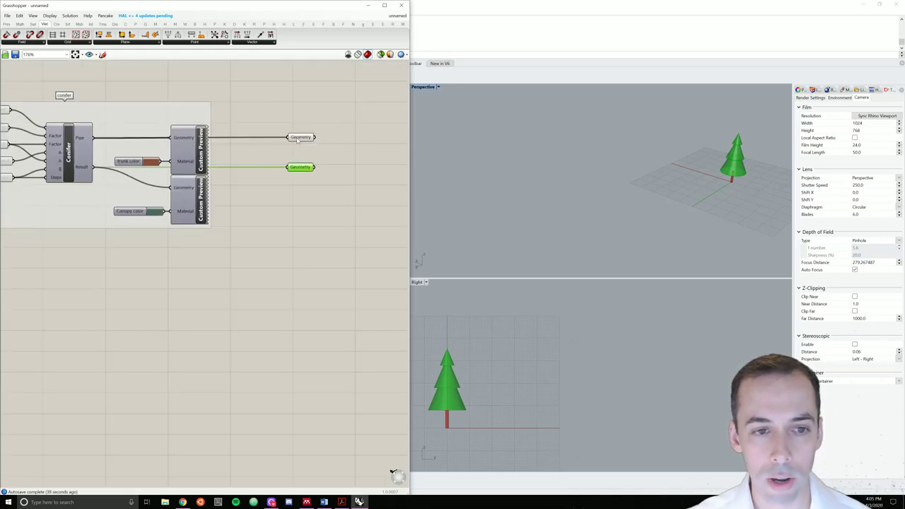
Name the upper parameter Trunk and the lower parameter Canopy.
right_click(297, 139)
type("Trunk")
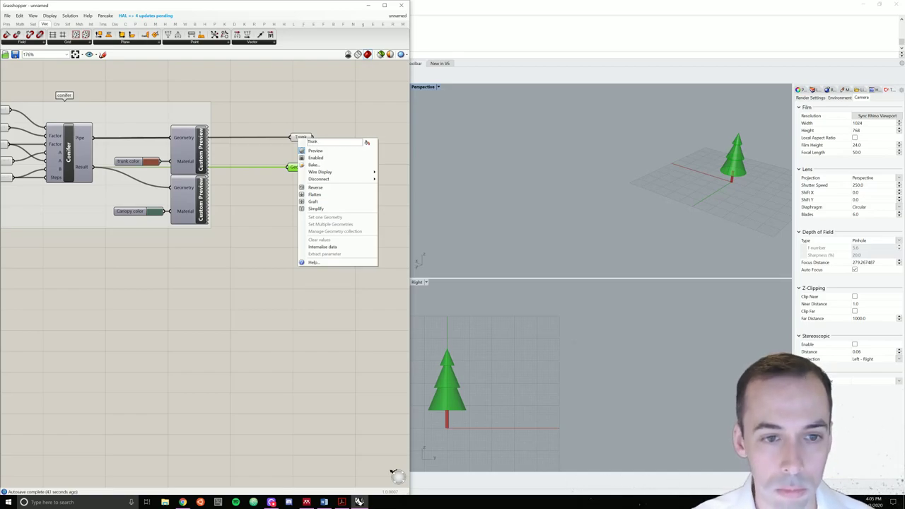
key("Return")
right_click(294, 168)
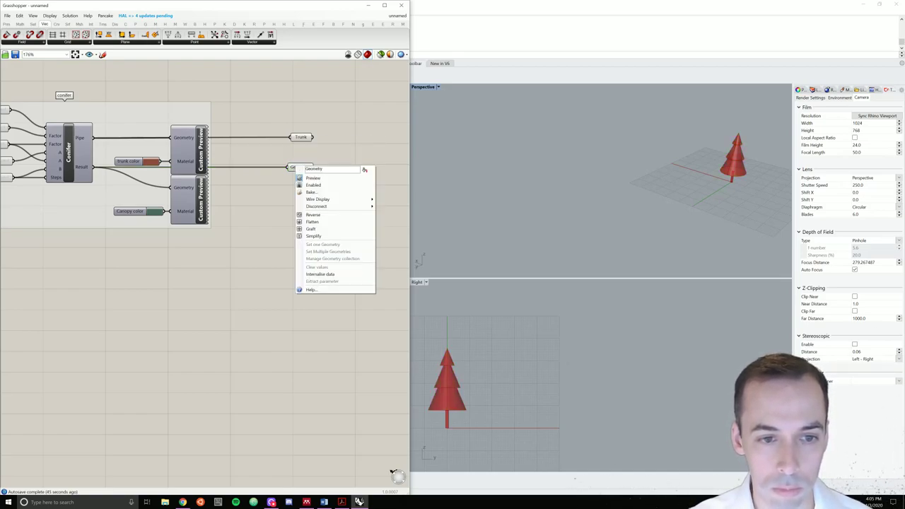
type("Ca")
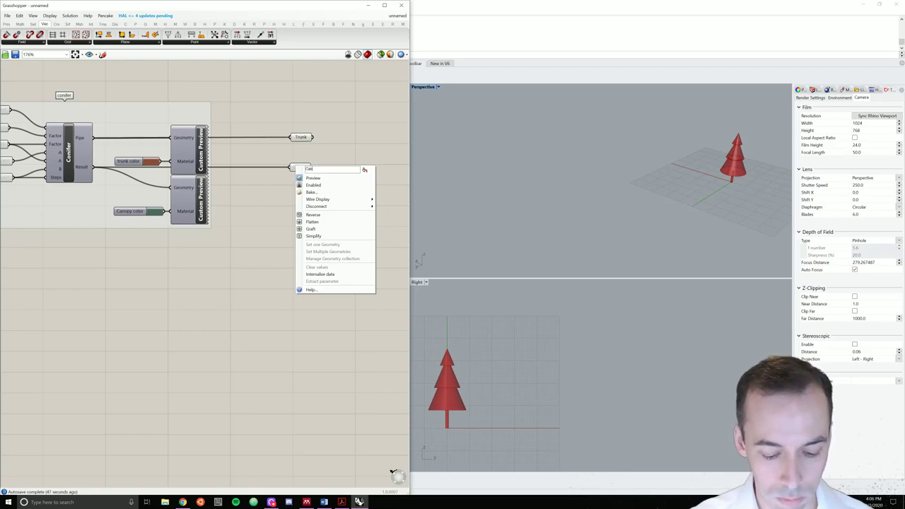
type("nopy")
key("Return")
right_click_drag(340, 172, 226, 185)
Set Wire Display to Hidden on both the Trunk and Canopy parameters.
right_click(191, 146)
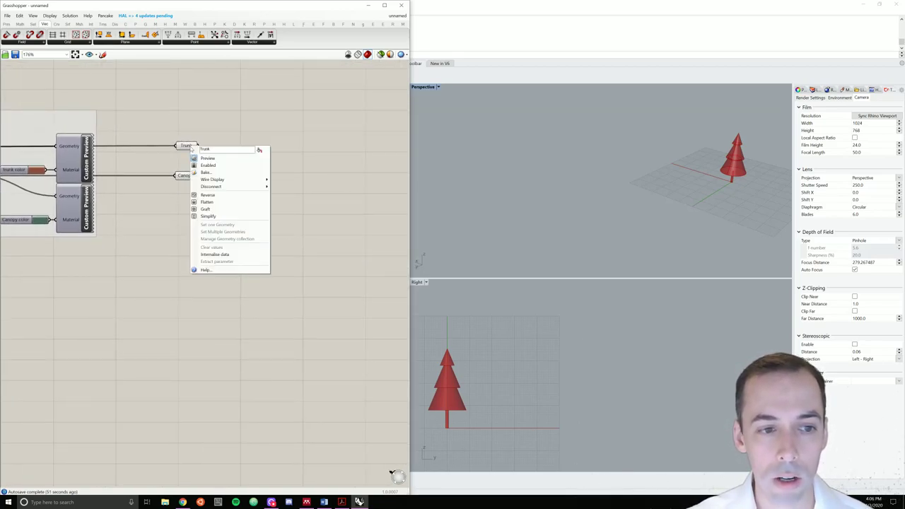
mouse_move(246, 180)
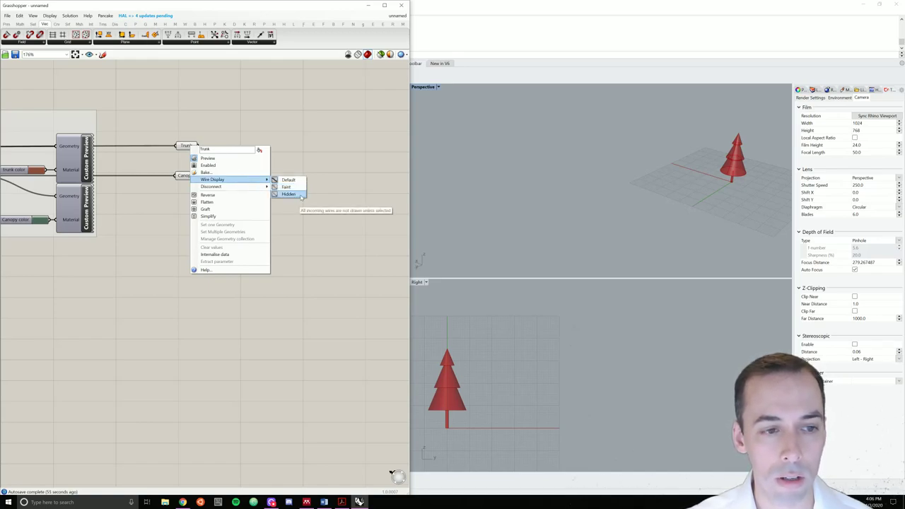
left_click(290, 194)
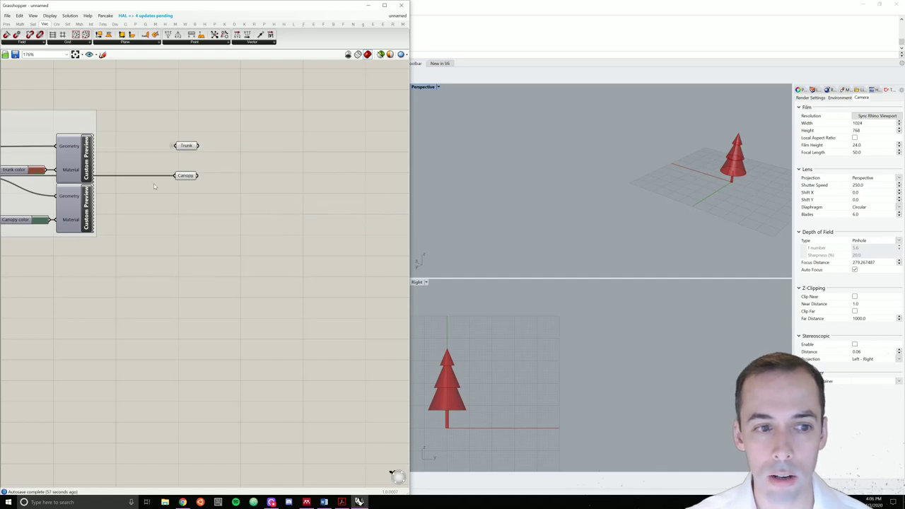
right_click(185, 176)
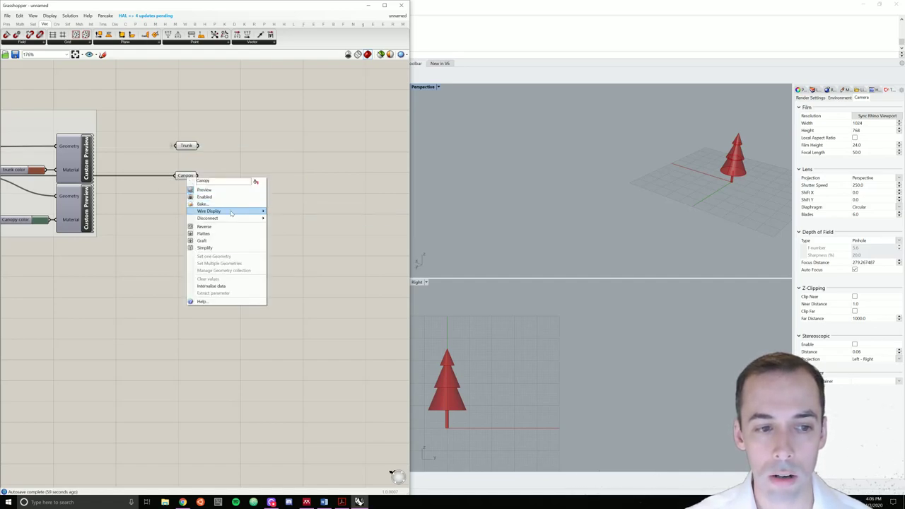
mouse_move(232, 213)
left_click(288, 226)
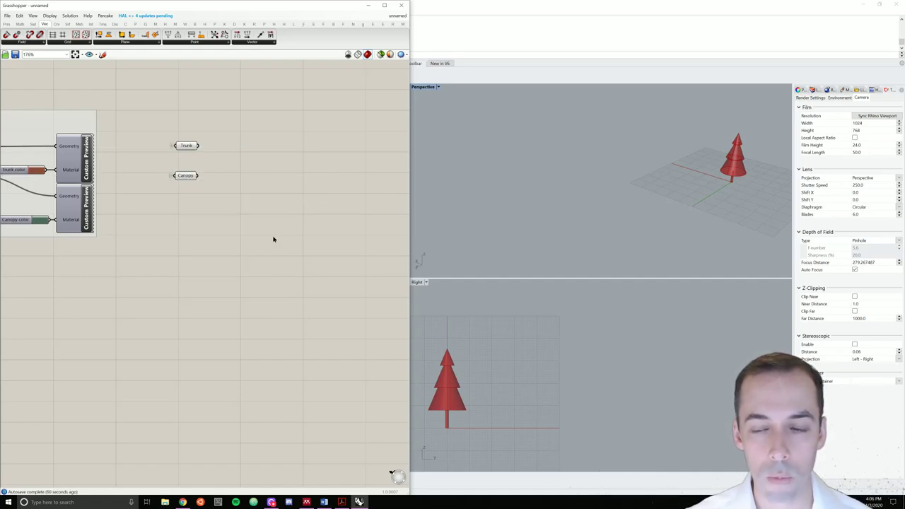
right_click_drag(273, 239, 193, 241)
Place a Square grid component on the canvas, found by searching 'squ'.
scroll(194, 239, "up", 1)
right_click_drag(735, 178, 612, 176, "shift")
right_click_drag(512, 394, 626, 384)
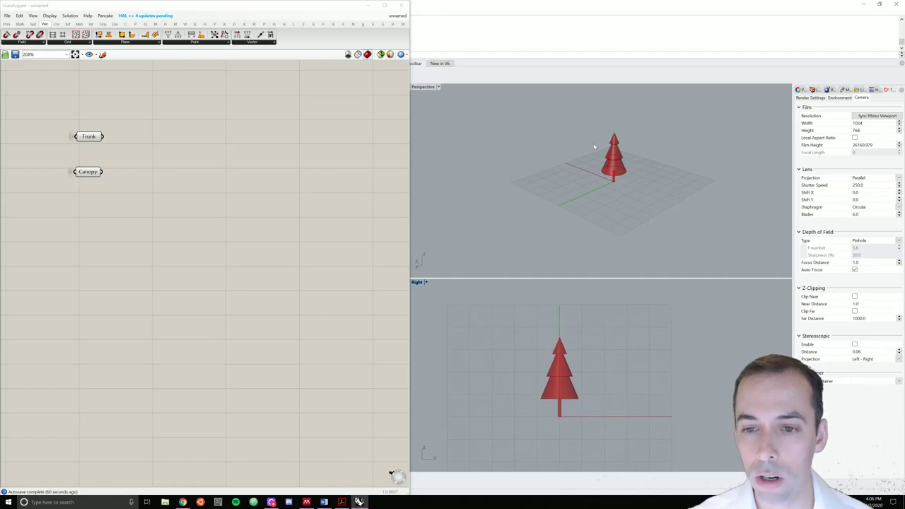
right_click_drag(598, 148, 584, 176, "shift")
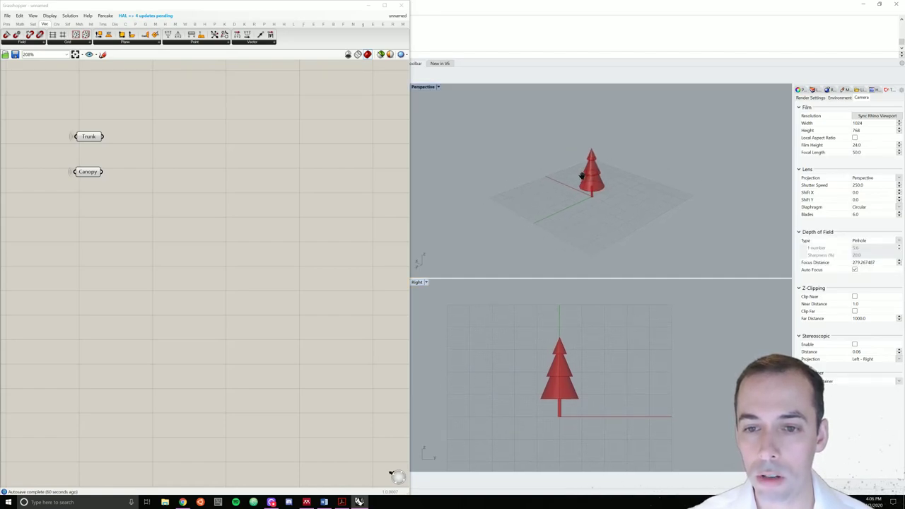
left_click(163, 170)
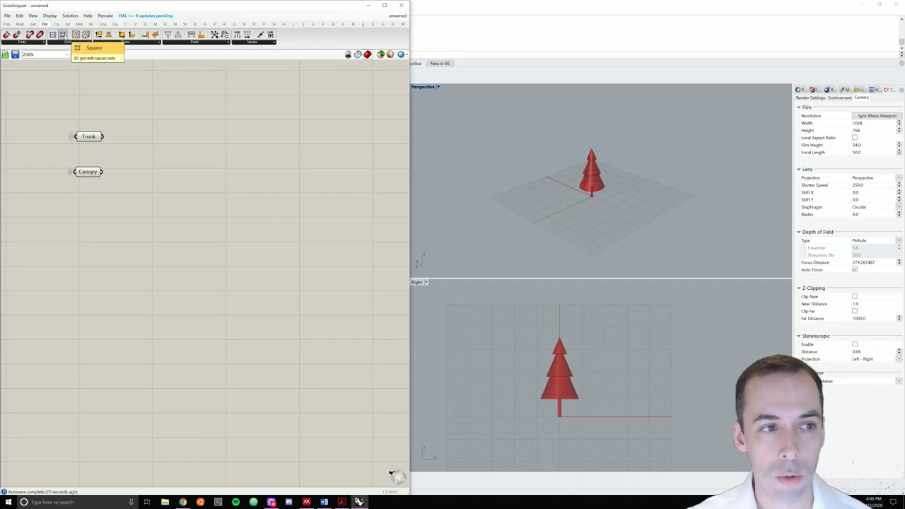
double_click(155, 145)
type("squ")
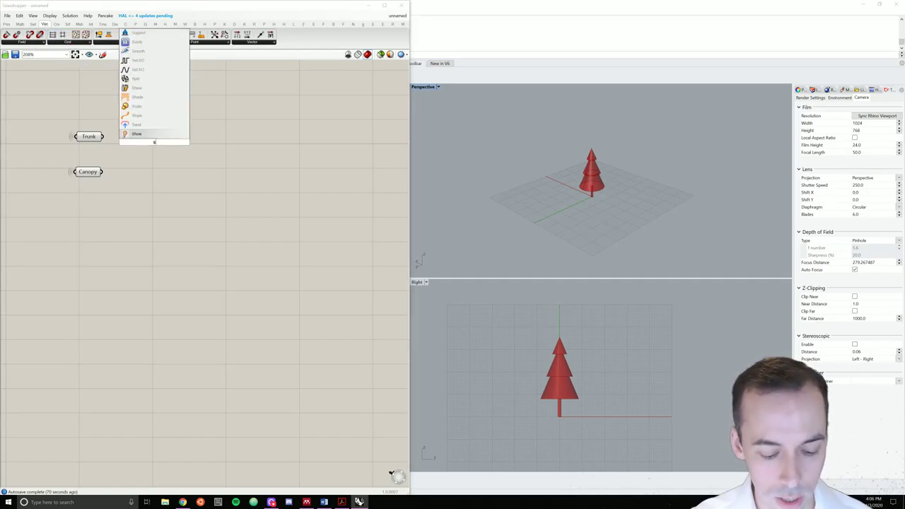
key("Up")
key("Up")
key("Return")
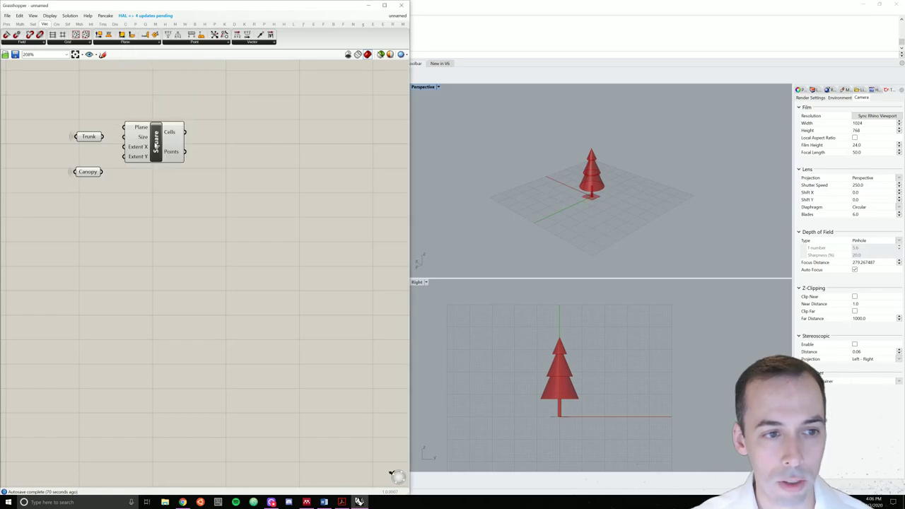
left_click_drag(160, 147, 181, 210)
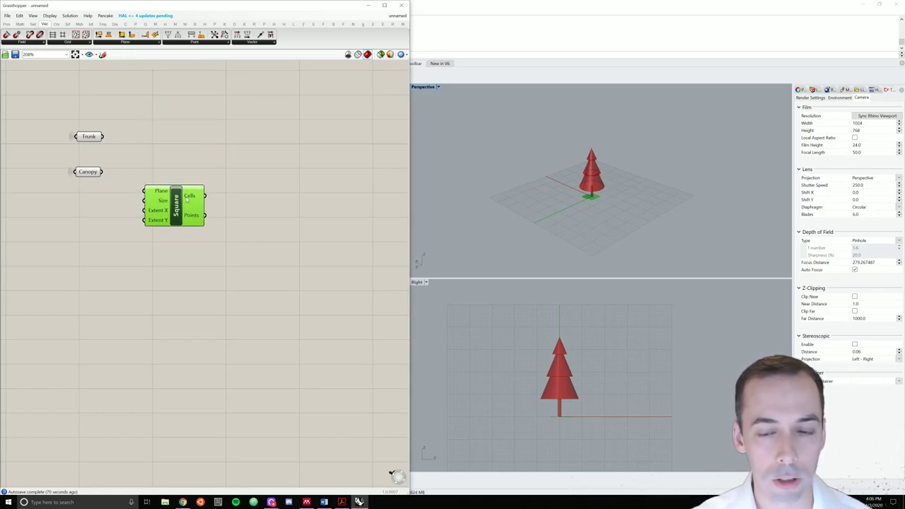
Add an integer Number Slider with maximum 20 and value 15 beside Square's inputs.
double_click(96, 201)
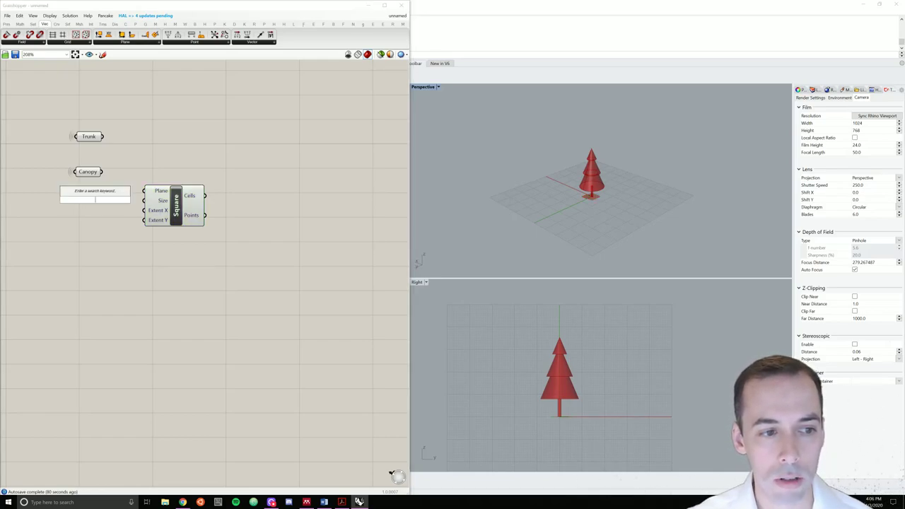
type("number")
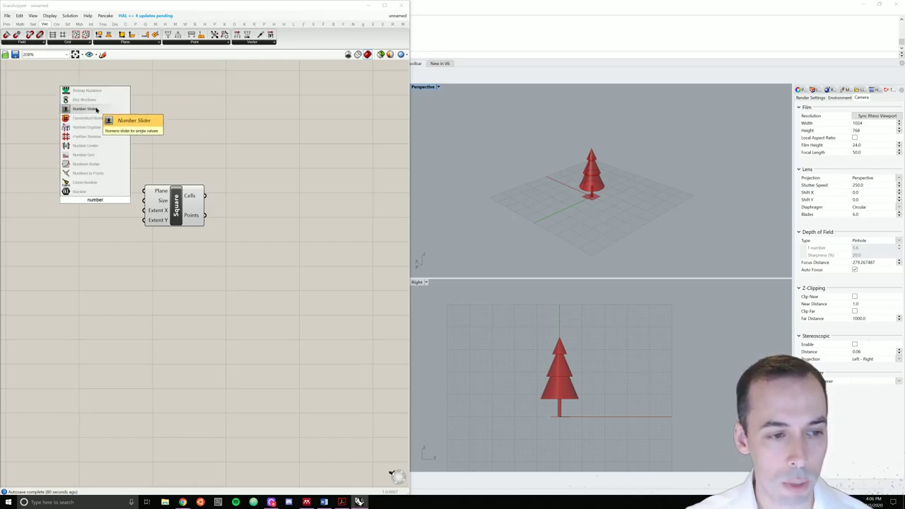
left_click(101, 109)
double_click(75, 201)
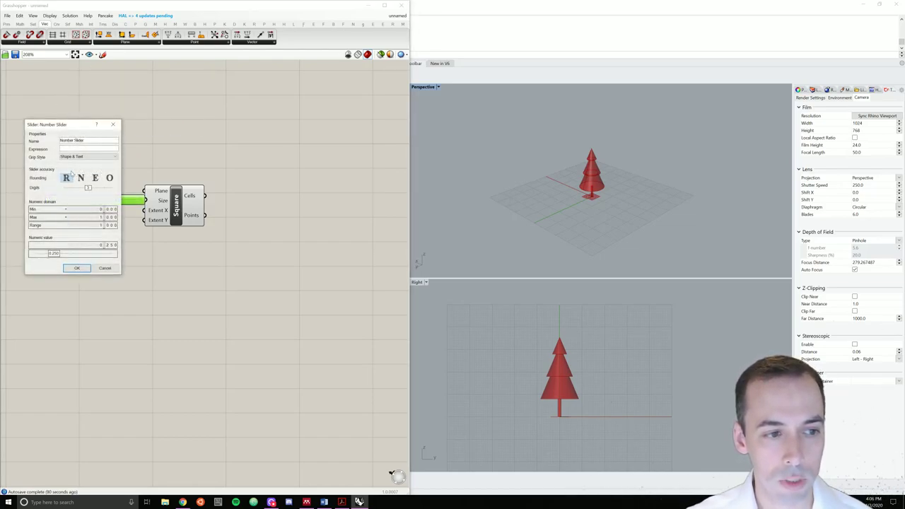
left_click(81, 177)
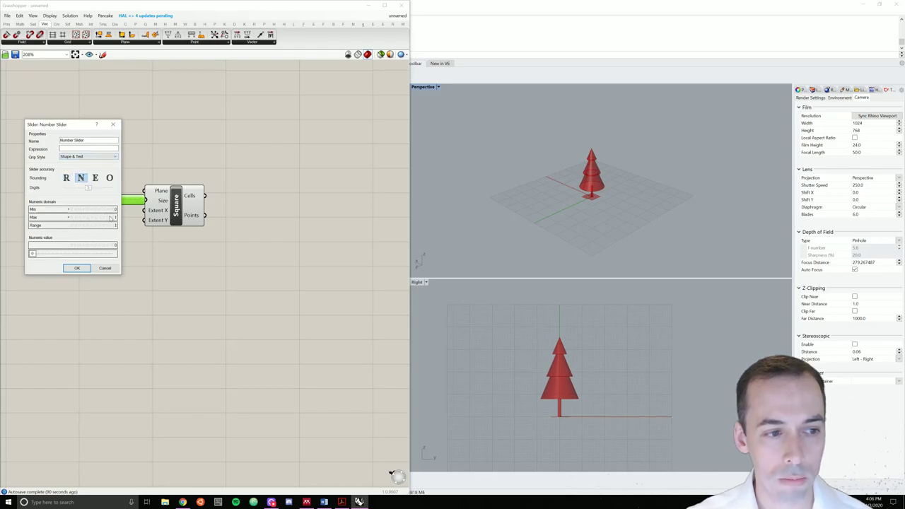
double_click(112, 218)
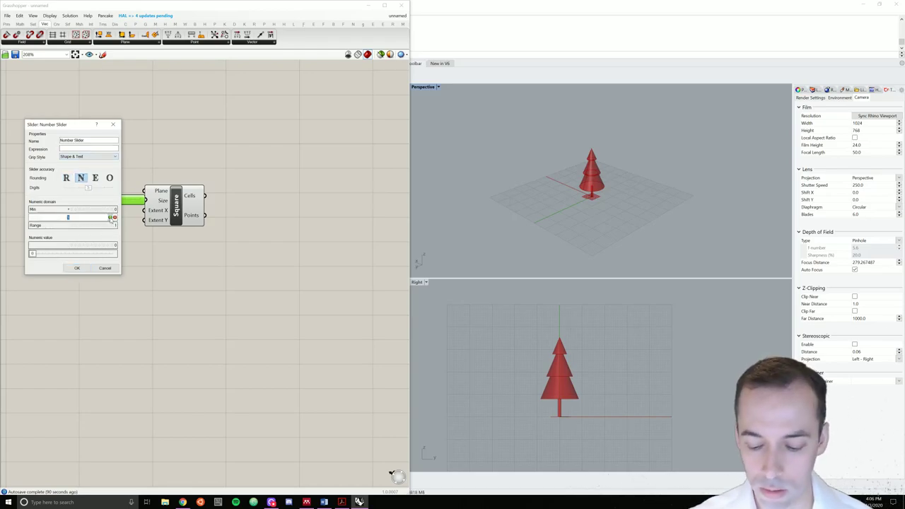
type("20")
key("Return")
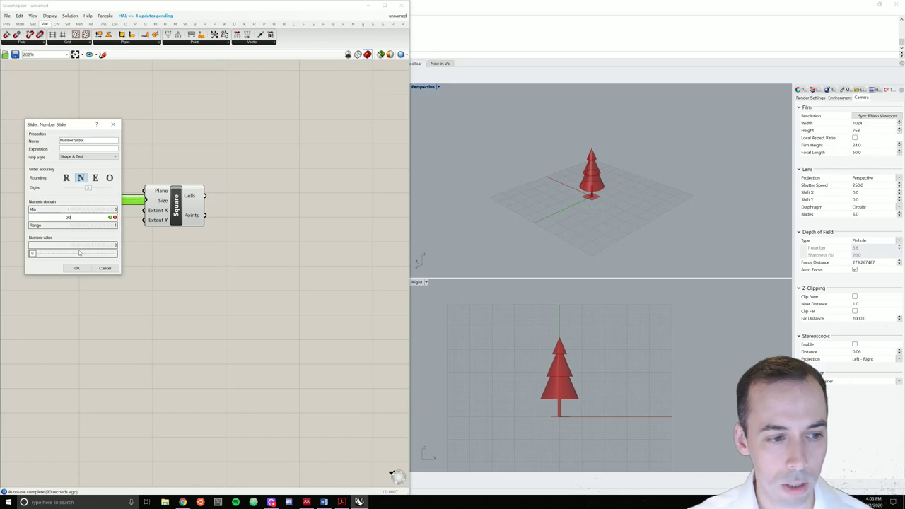
double_click(67, 254)
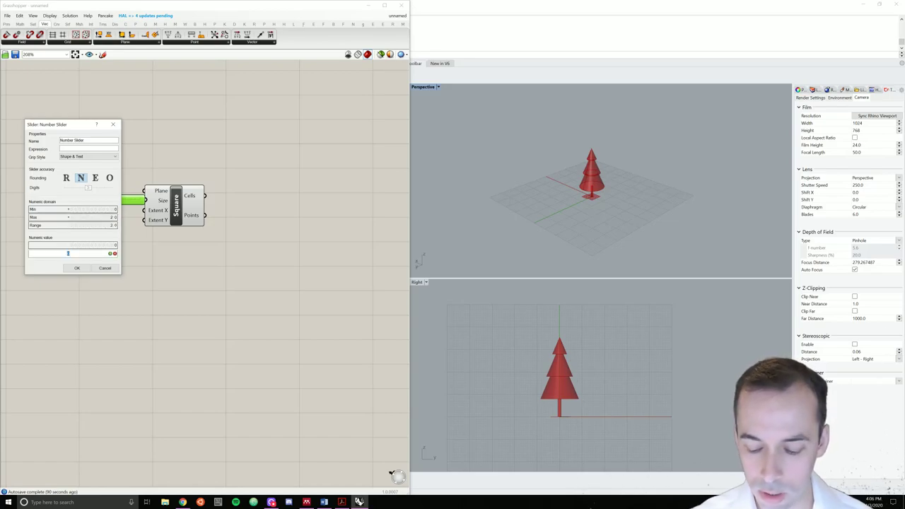
left_click(77, 269)
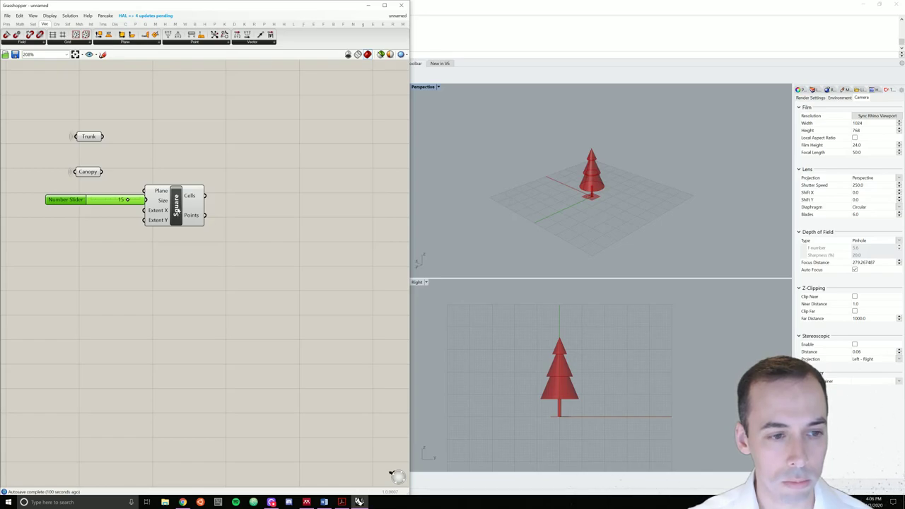
Left-align Trunk and Canopy and wire the 15 slider into the grid's Size input.
left_click_drag(175, 205, 241, 210)
left_click_drag(67, 200, 99, 198)
left_click(87, 172)
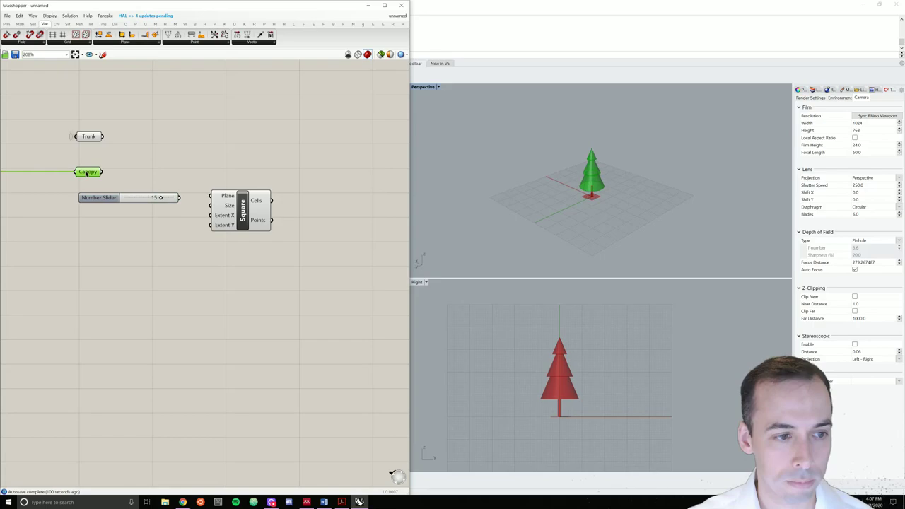
left_click(89, 136, "shift")
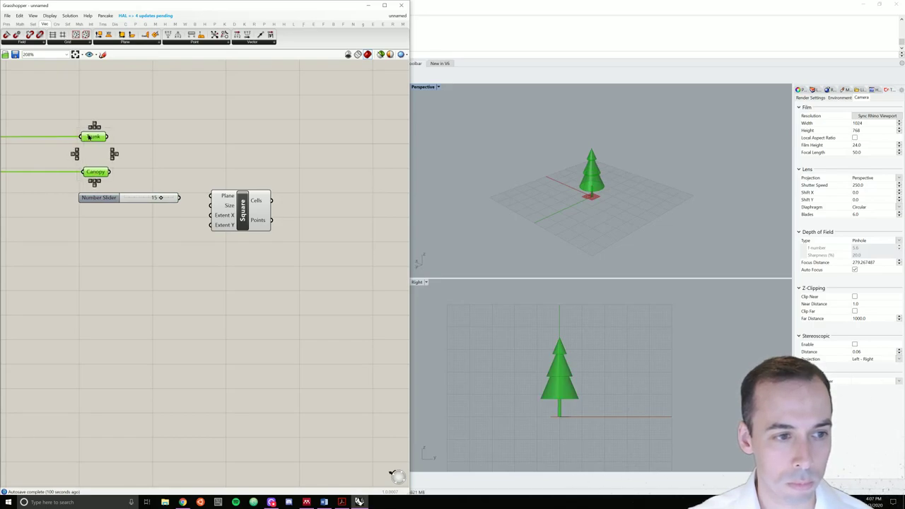
left_click(75, 153)
left_click(97, 189)
left_click(96, 174)
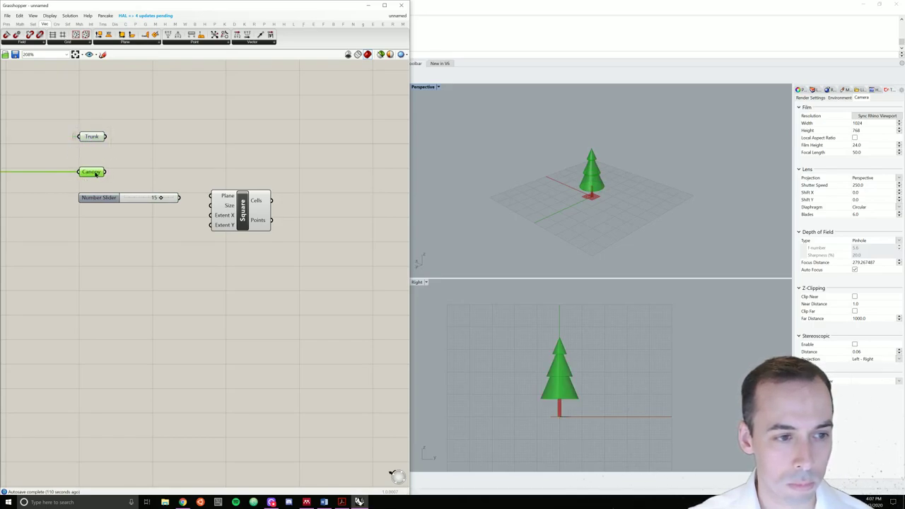
left_click_drag(179, 198, 252, 197)
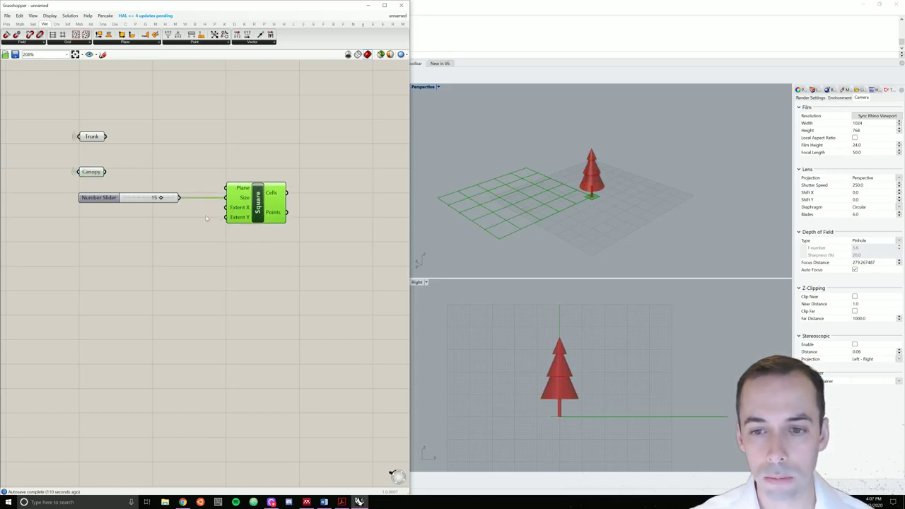
Duplicate the slider, set the copy to 9 for Extent X and Y, and preview the grid.
left_click(160, 256)
left_click(111, 200)
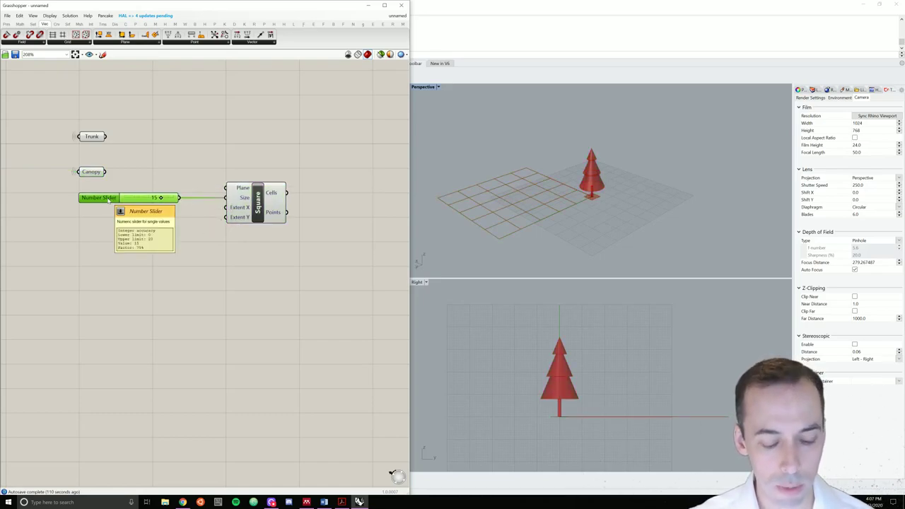
mouse_move(102, 202)
left_mouse_down("alt")
mouse_move(110, 218)
mouse_move(102, 219)
left_mouse_up("alt")
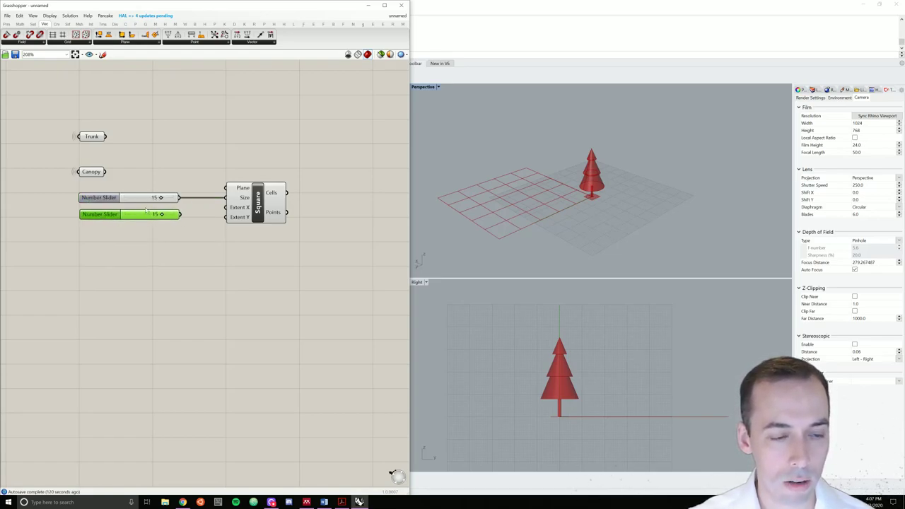
left_click_drag(161, 215, 227, 217)
right_click_drag(441, 168, 467, 214)
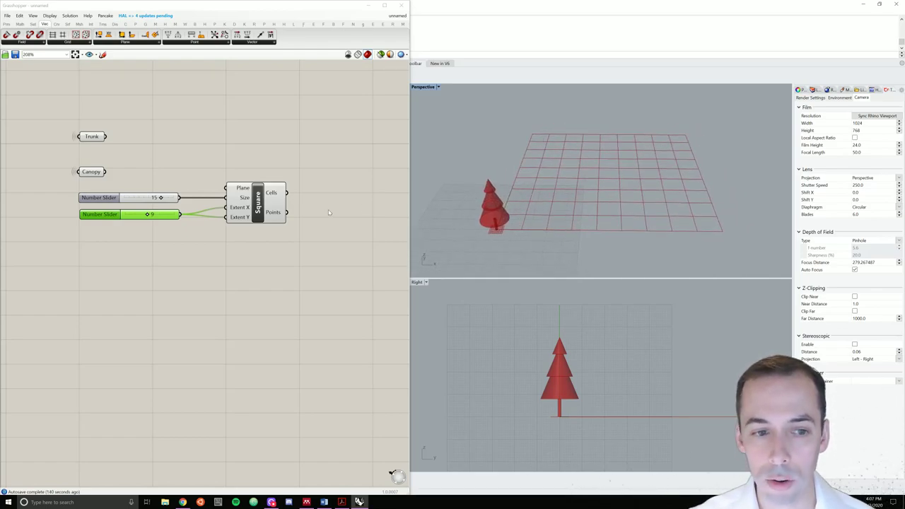
mouse_move(276, 215)
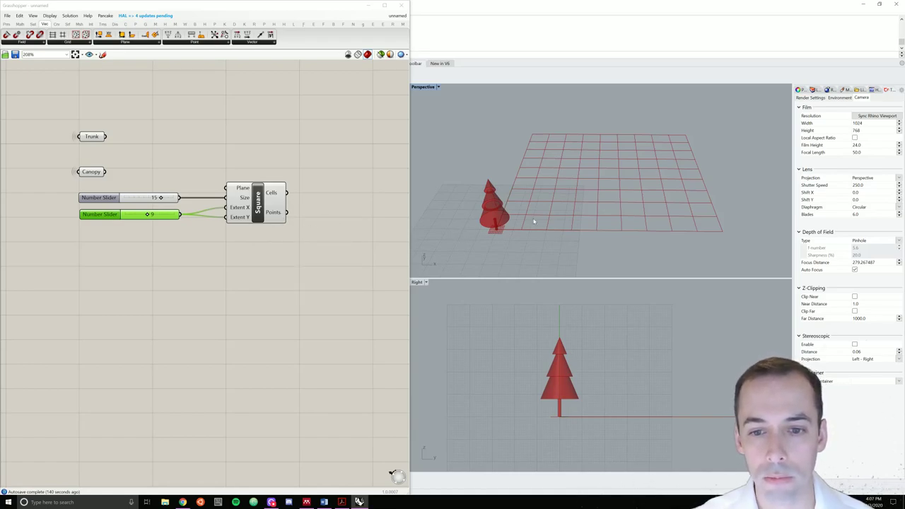
right_click_drag(536, 222, 548, 212)
right_click_drag(270, 263, 263, 284)
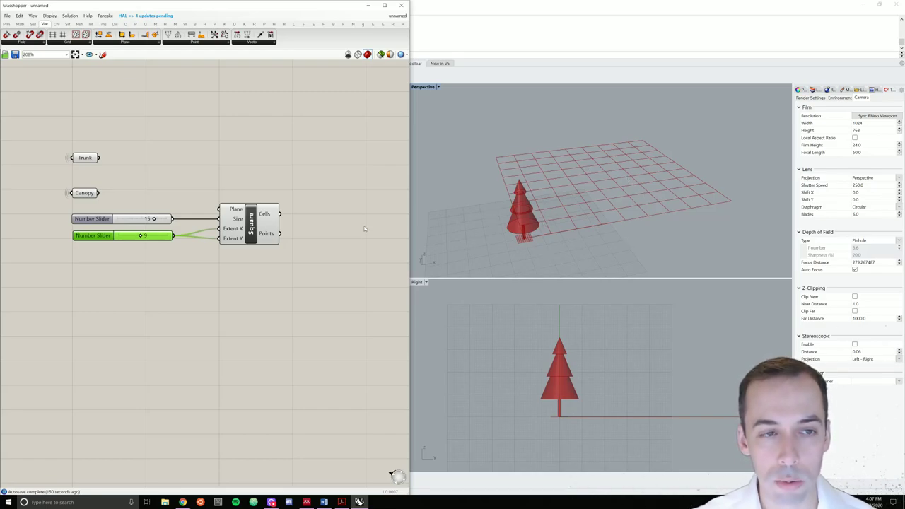
Add a Move To Point component beside the Square grid, then reopen the component search.
double_click(334, 185)
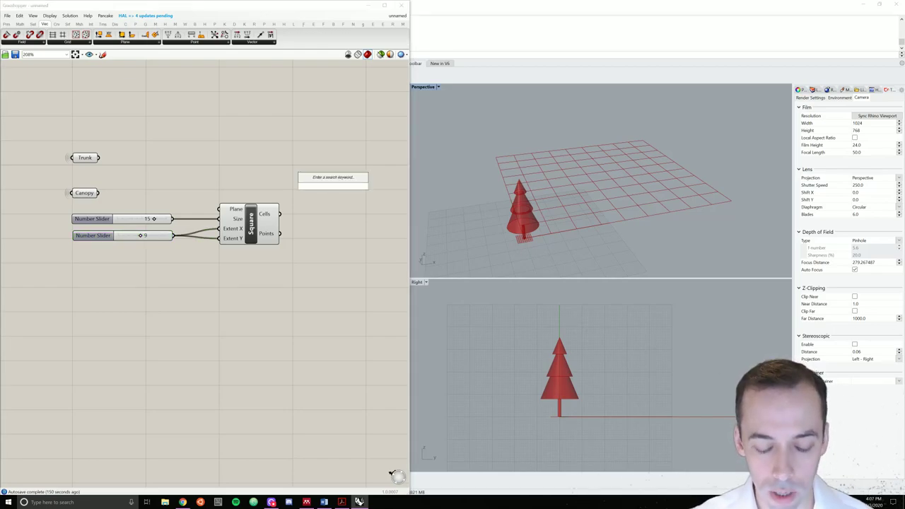
type("move")
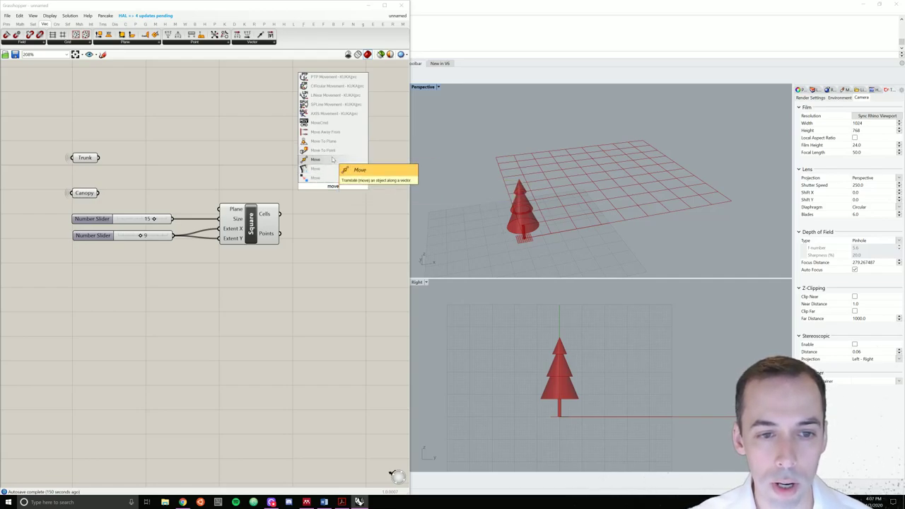
left_click(323, 150)
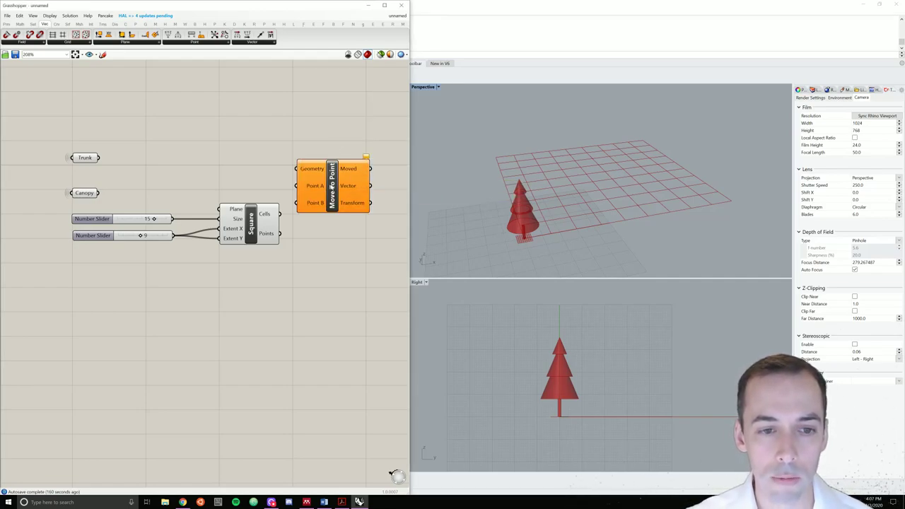
left_click_drag(331, 186, 359, 210)
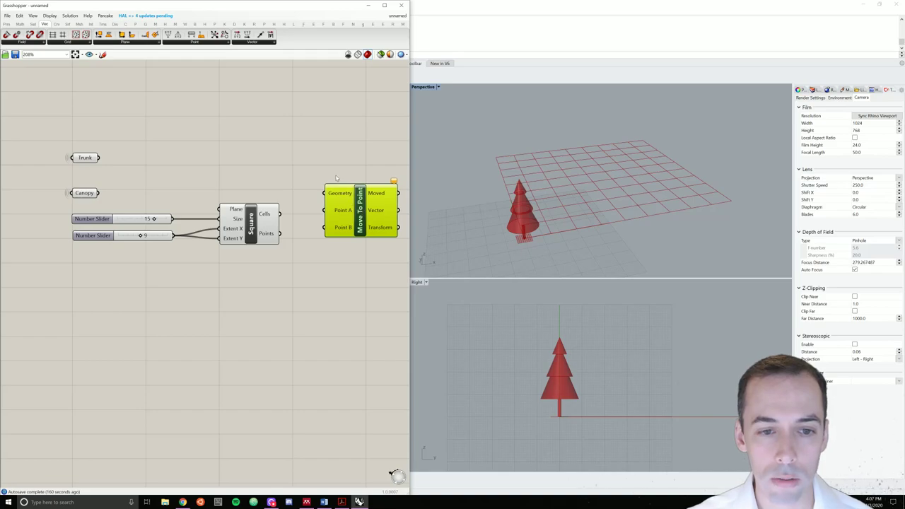
left_click(336, 179)
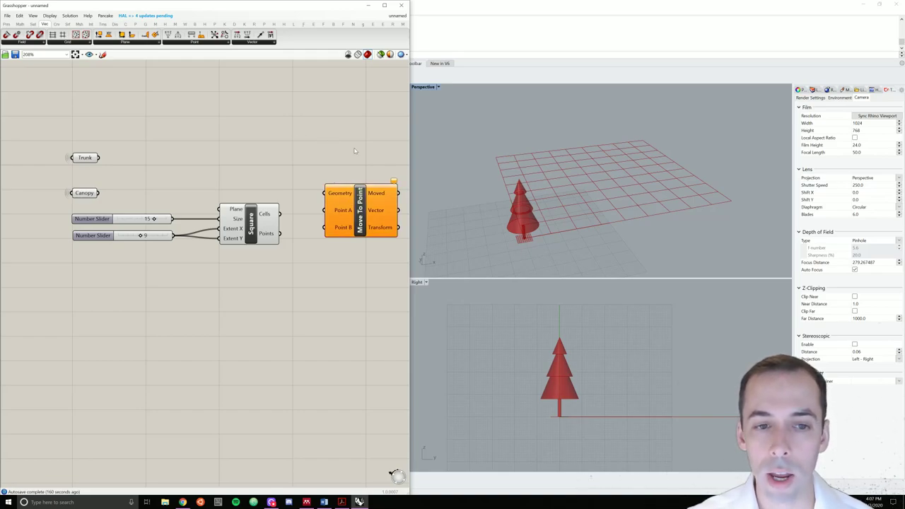
double_click(355, 150)
Place a Scribble note and change its text to 'using pufferfish'.
type("scribe")
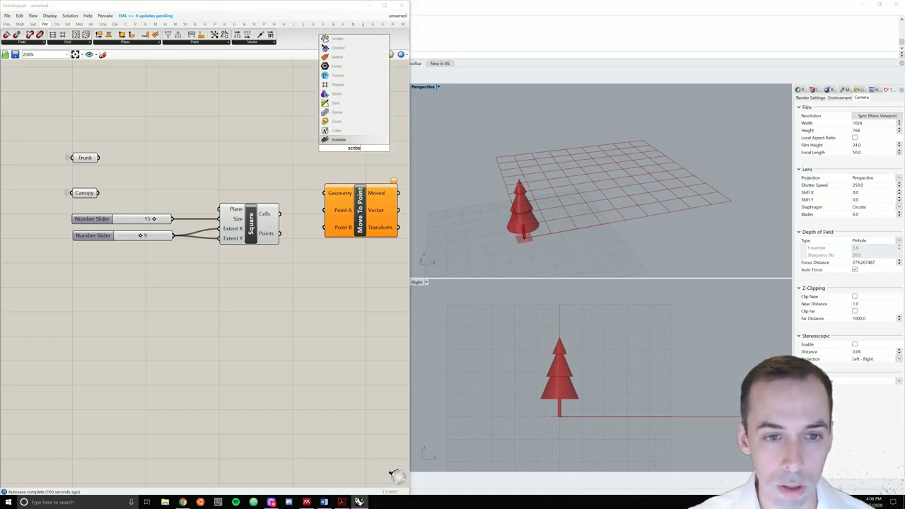
key("Return")
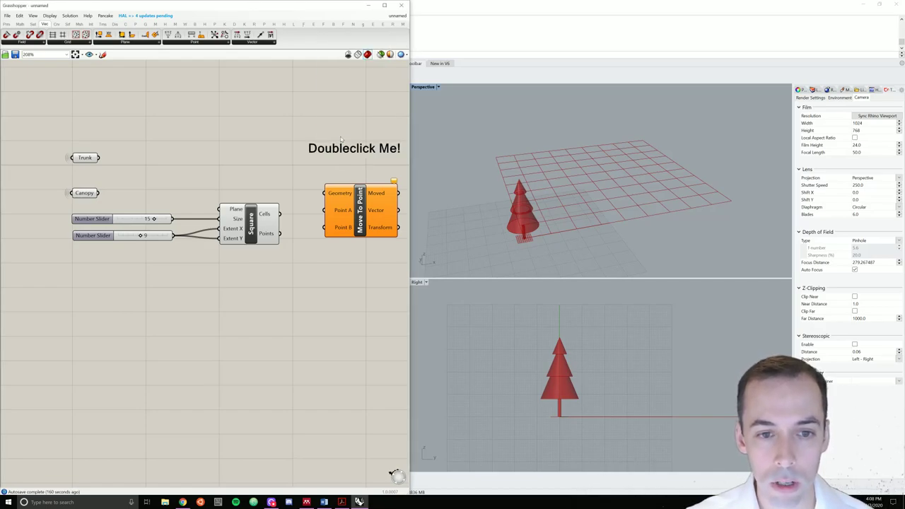
right_click_drag(343, 168, 305, 175)
double_click(316, 154)
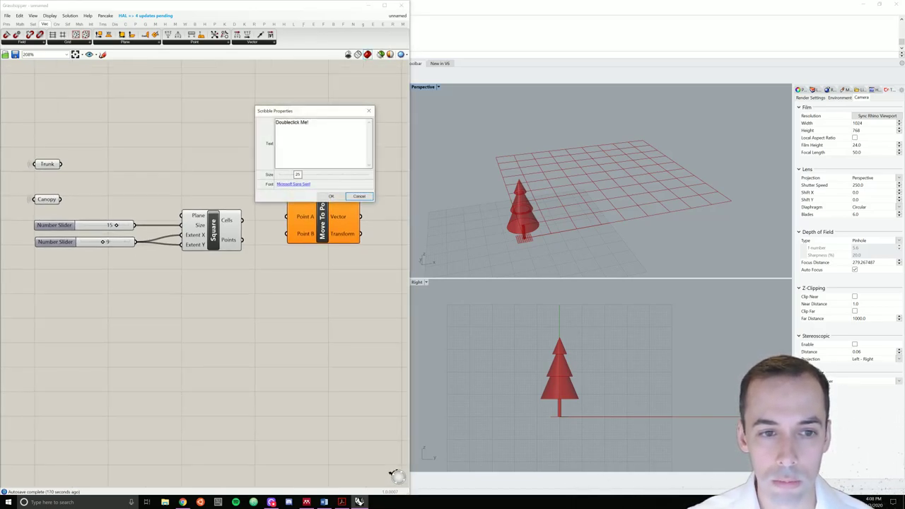
type("using pufferfish")
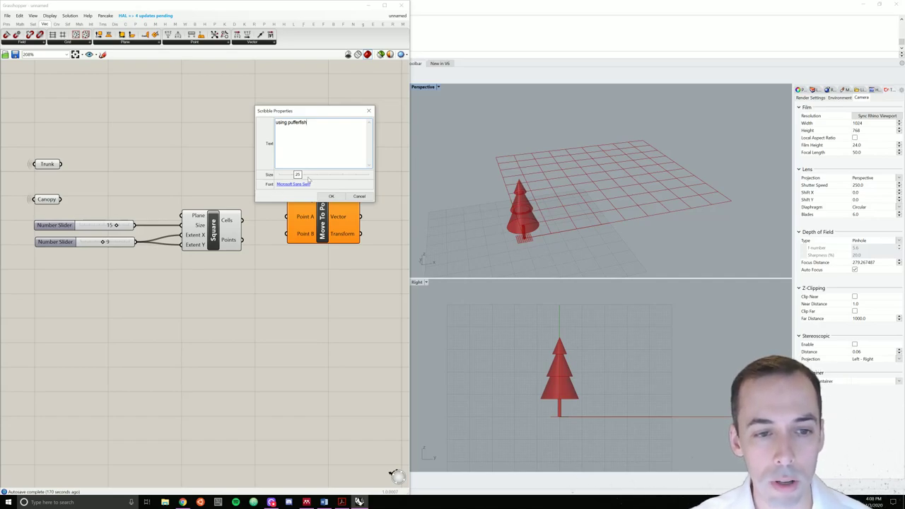
Restyle the note in Segoe Print at size 12 and move it above Move To Point.
left_click_drag(297, 175, 285, 176)
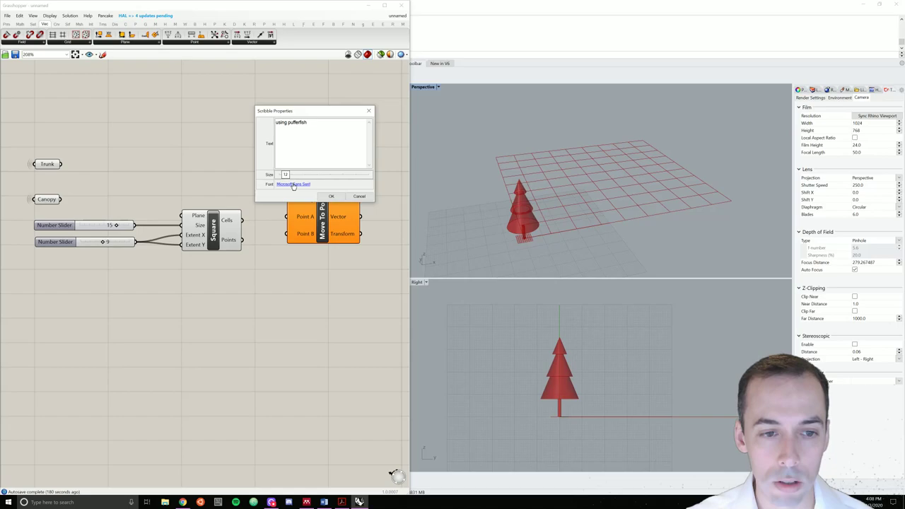
left_click(293, 183)
type("se")
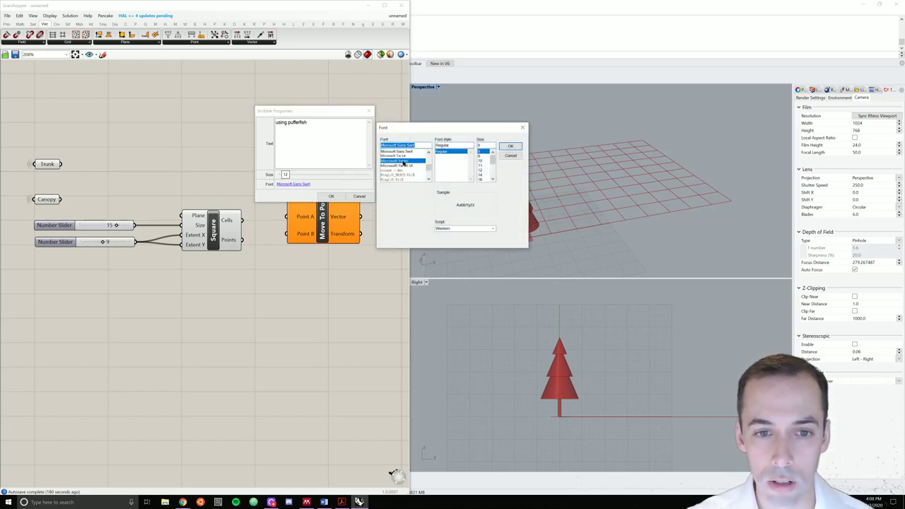
left_click(396, 156)
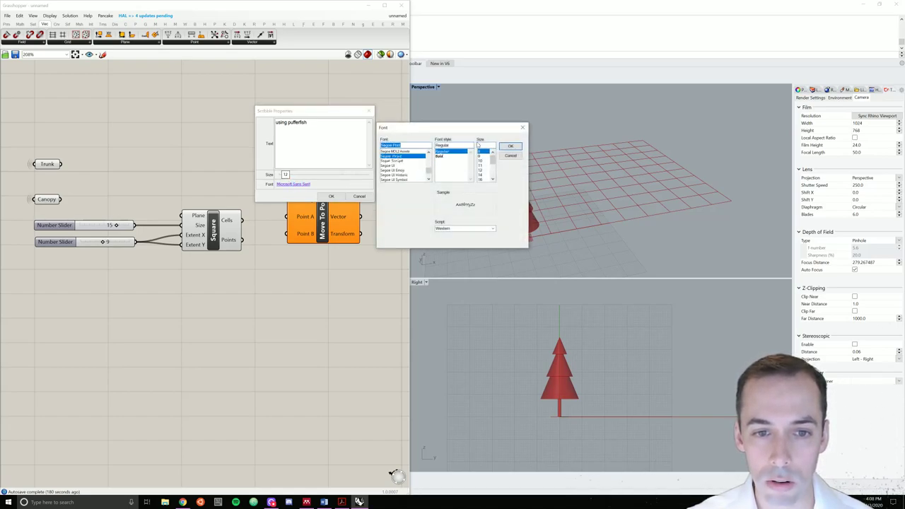
left_click(510, 147)
left_click(331, 196)
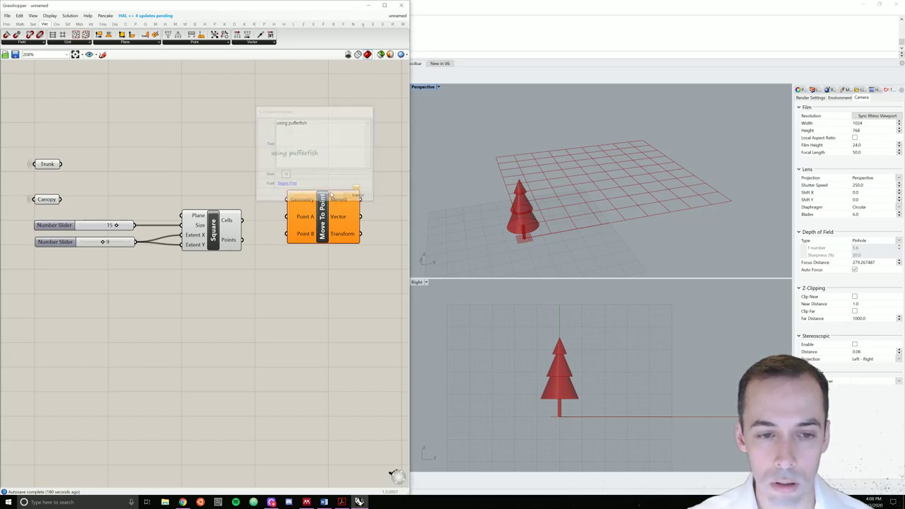
mouse_move(296, 153)
left_mouse_down()
mouse_move(334, 178)
mouse_move(327, 185)
mouse_move(335, 236)
mouse_move(330, 185)
left_mouse_up()
left_click(266, 259)
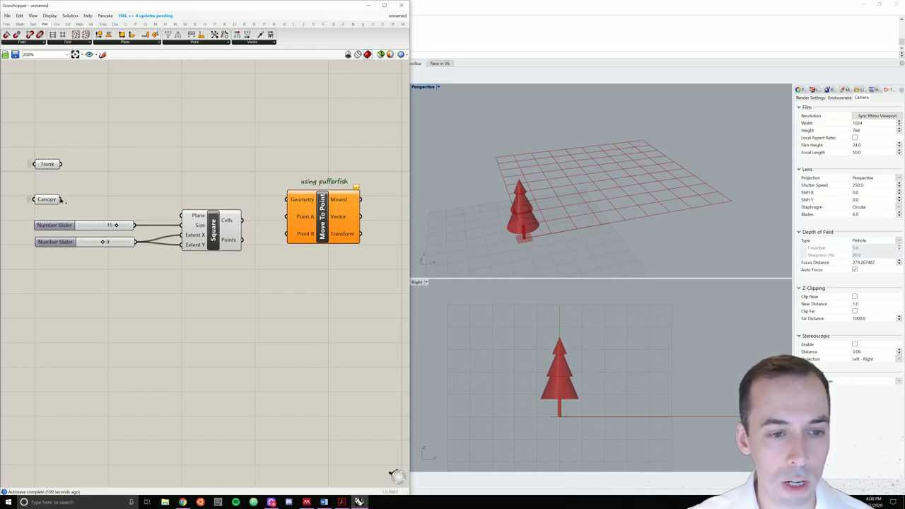
Wire Canopy into Move To Point's Geometry input and nudge the component into place.
left_click_drag(61, 201, 289, 201)
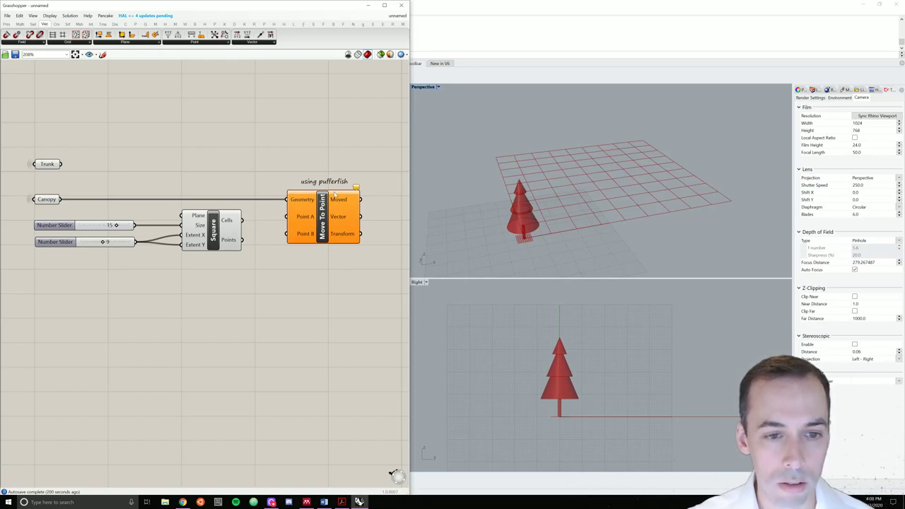
left_click_drag(346, 147, 315, 195)
right_click_drag(311, 231, 257, 239)
left_click_drag(273, 230, 314, 229)
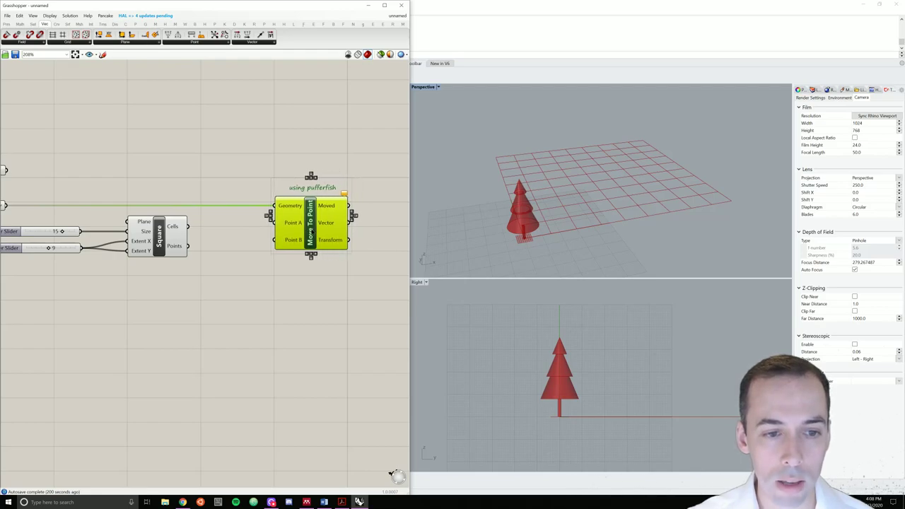
left_click(249, 238)
Add a small panel named Origin holding 0,0,0 and wire it into Point A.
double_click(246, 227)
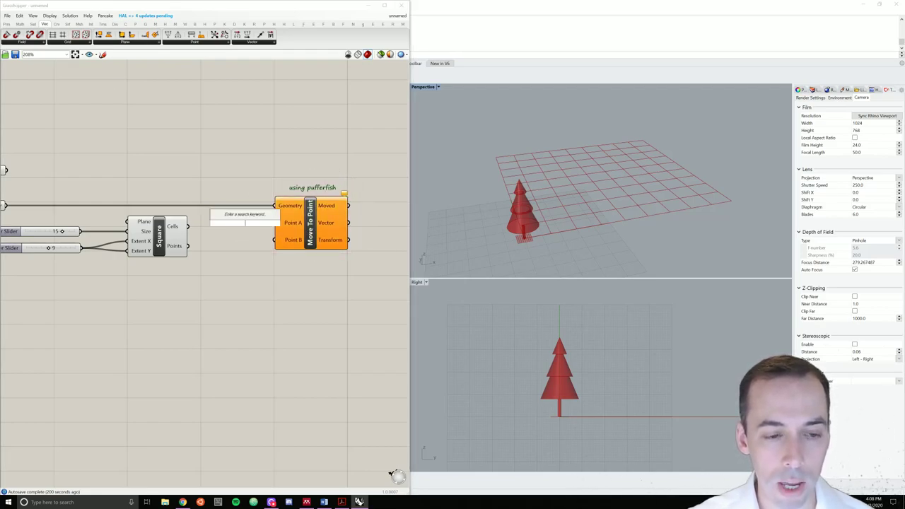
type("panel")
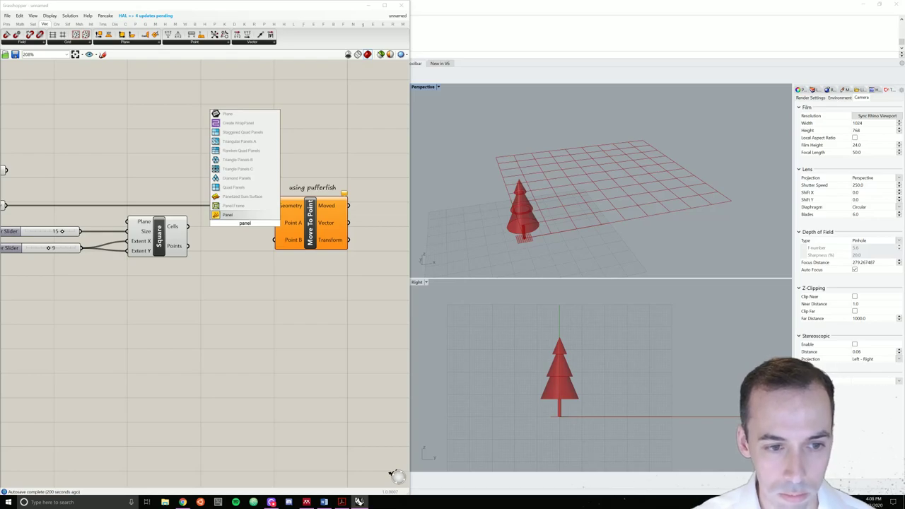
key("Return")
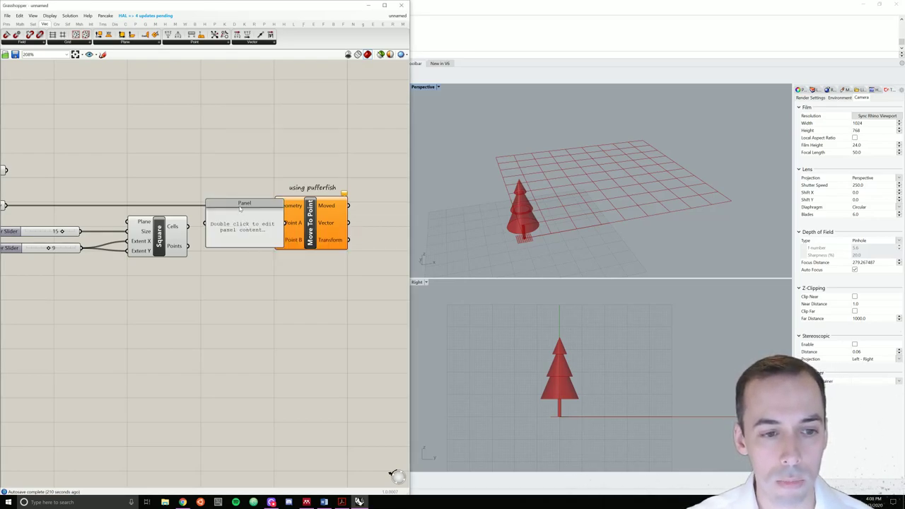
right_click(241, 207)
double_click(254, 211)
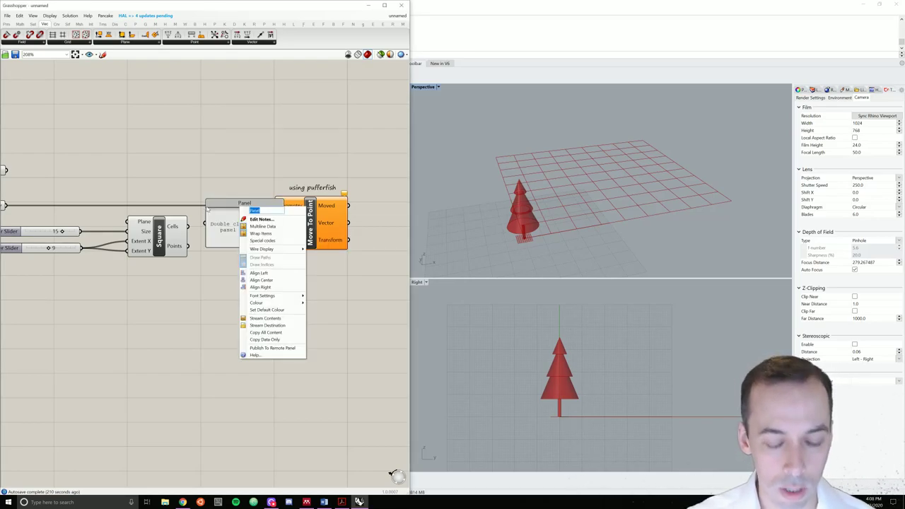
type("Gridgin")
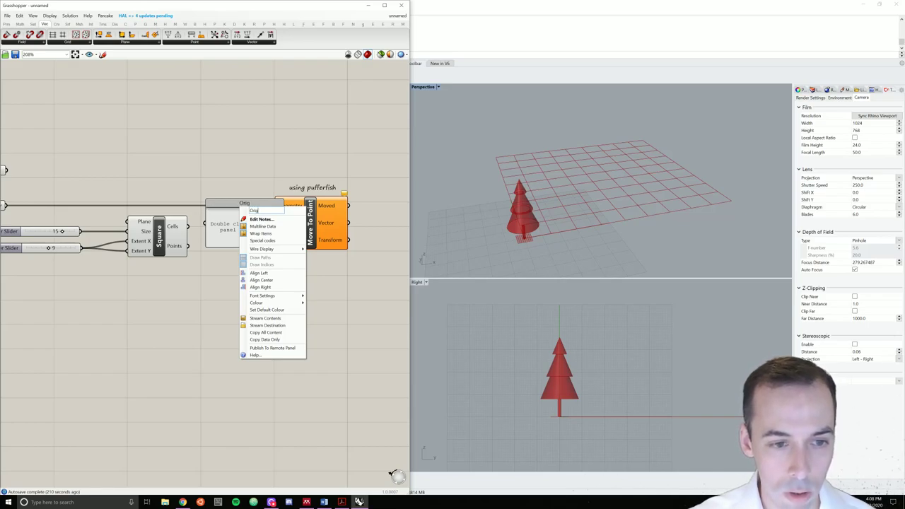
double_click(222, 224)
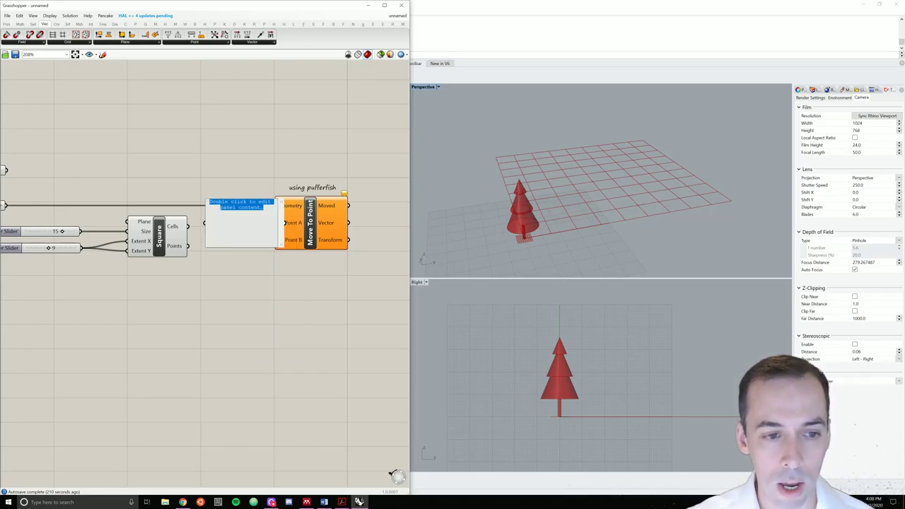
type("0")
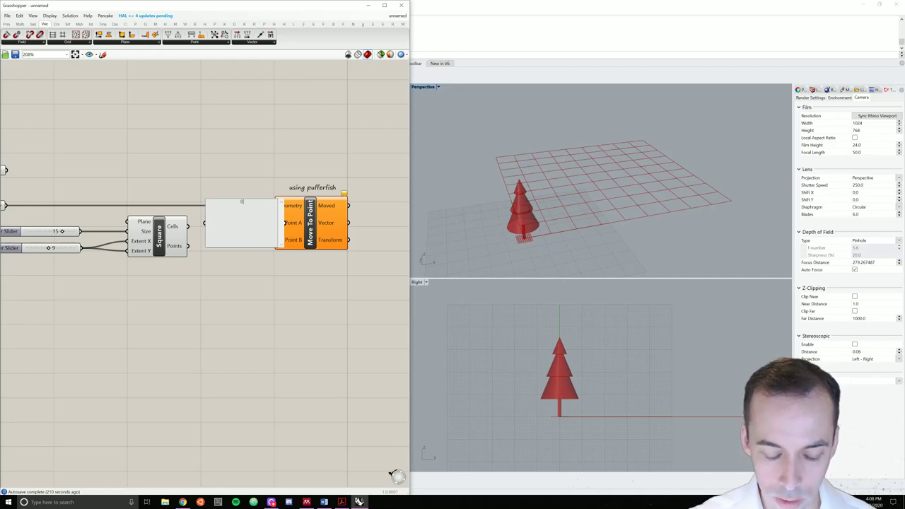
type(",0,0")
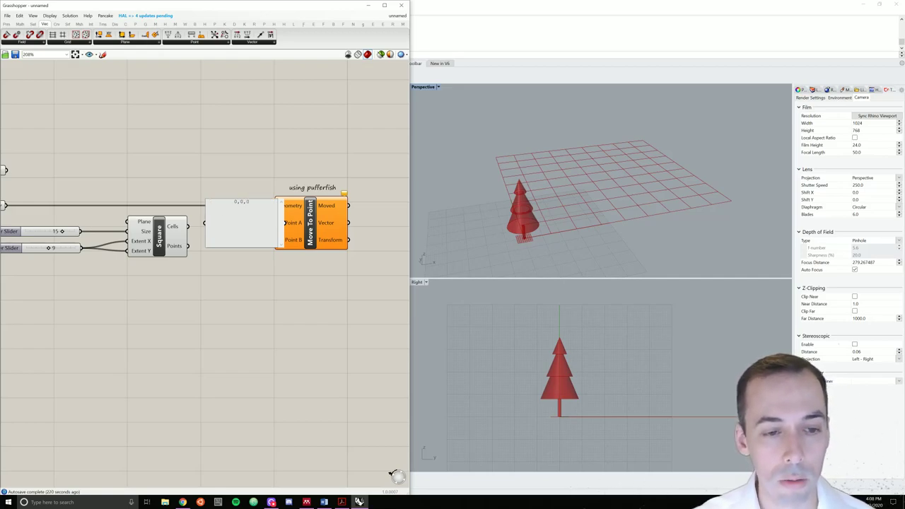
left_click(284, 296)
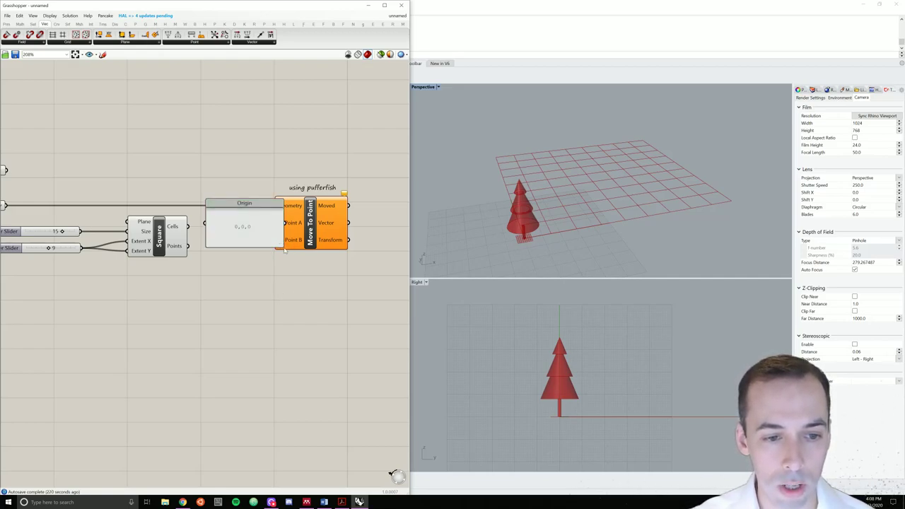
left_click_drag(280, 247, 274, 224)
left_click_drag(225, 205, 253, 220)
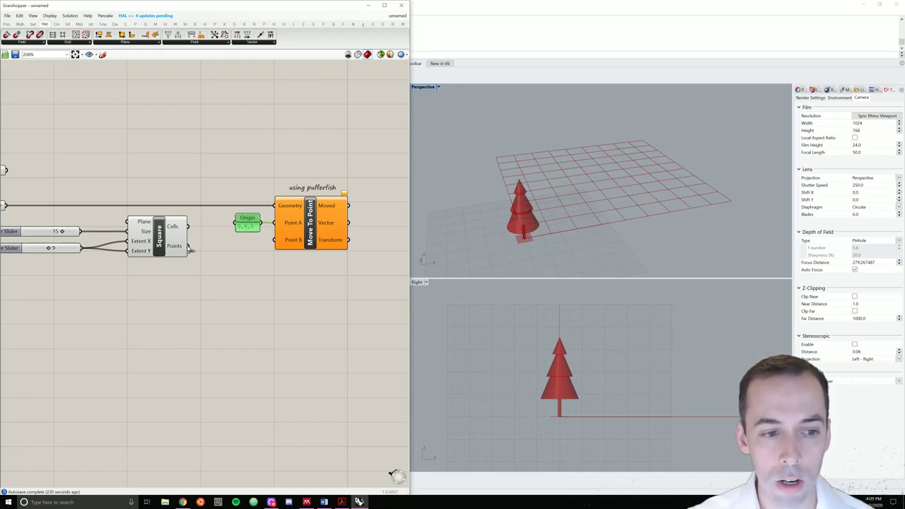
Wire the Square grid's points into Point B to place canopies across the 9×9 grid.
left_click_drag(188, 247, 278, 241)
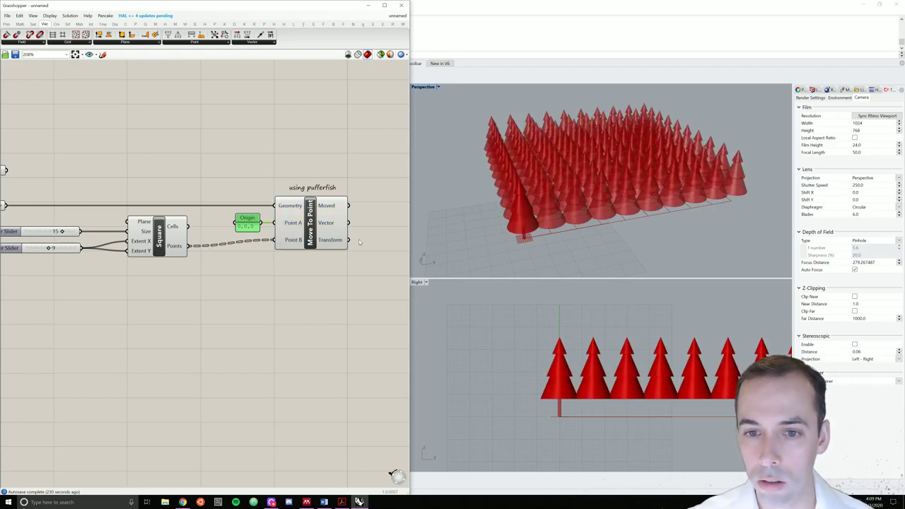
right_click_drag(527, 199, 592, 186)
scroll(214, 216, "down", 2)
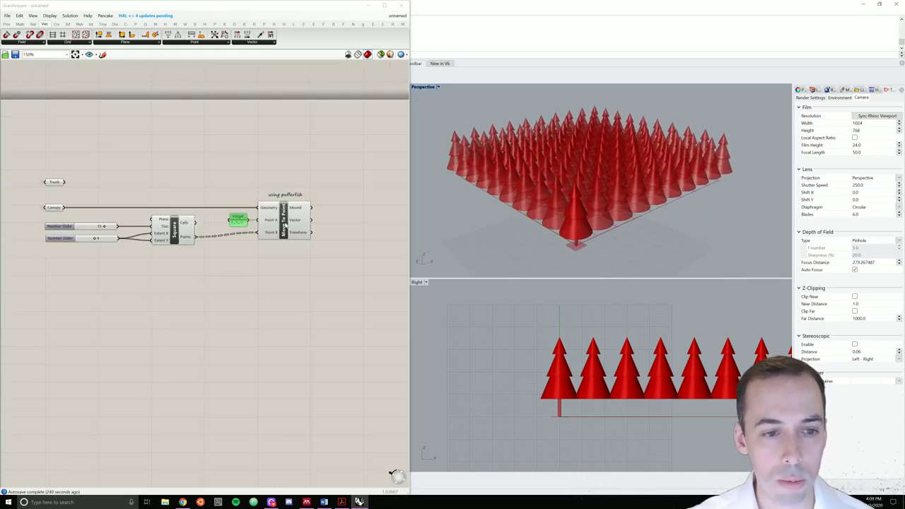
Copy and paste the Move To Point and Origin pair above the original.
left_click_drag(294, 271, 282, 172)
key("ctrl+c")
key("ctrl+v")
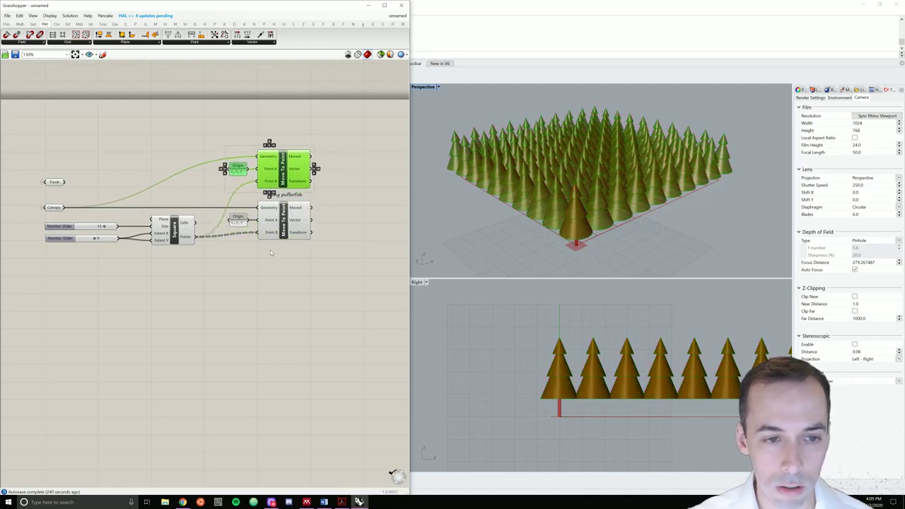
left_click(270, 252)
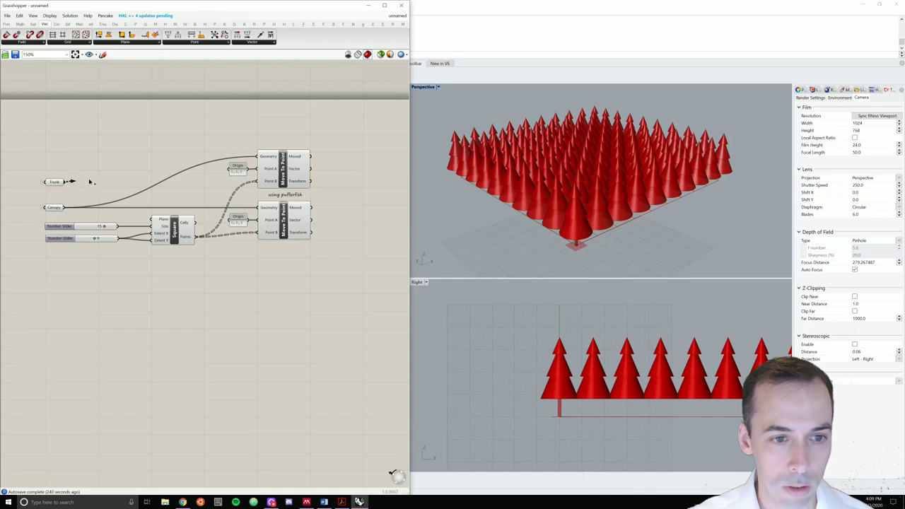
left_click_drag(65, 182, 259, 156)
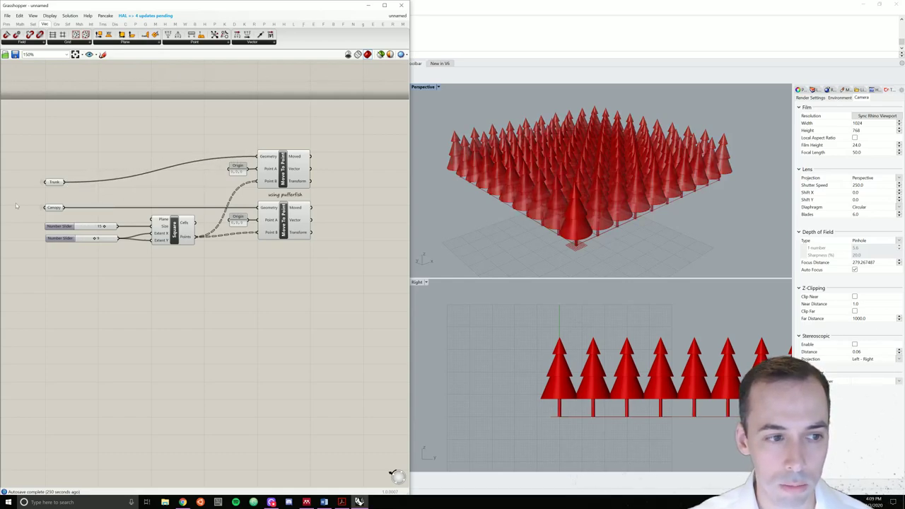
left_click_drag(54, 182, 55, 158)
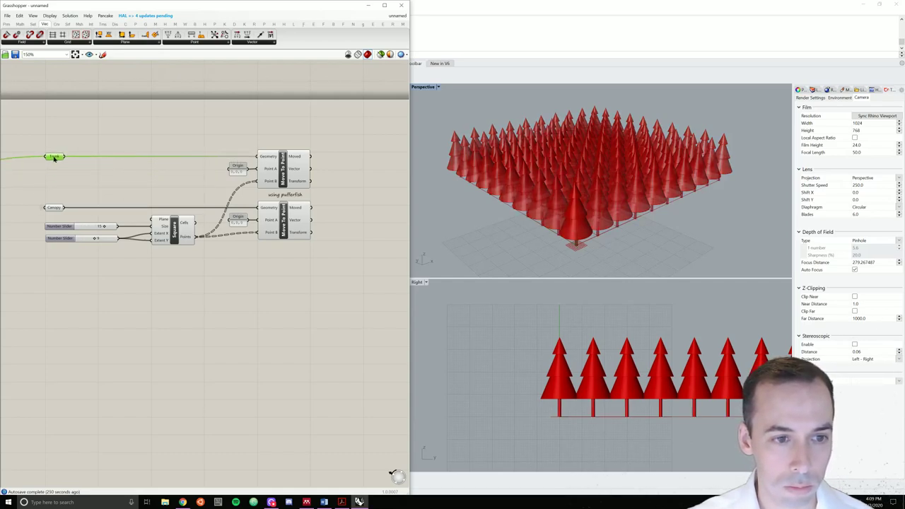
left_click(175, 120)
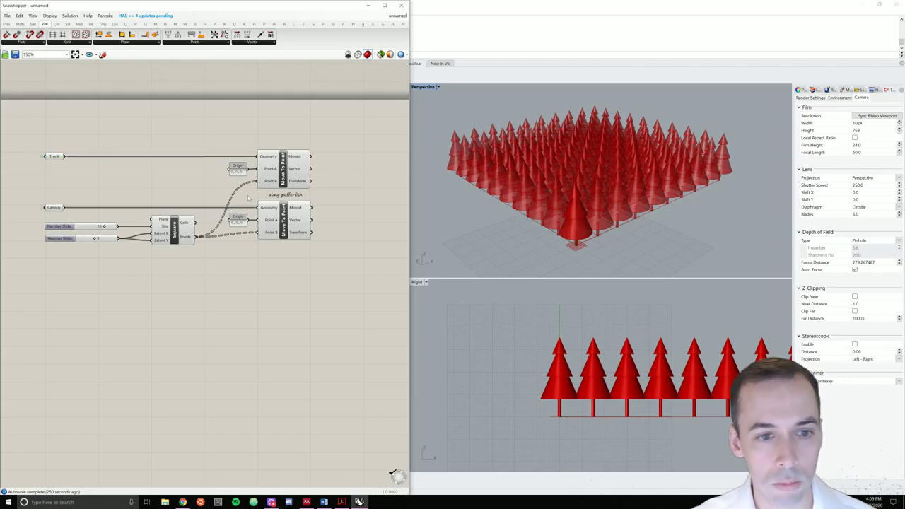
right_click_drag(580, 231, 616, 194)
left_click(280, 259)
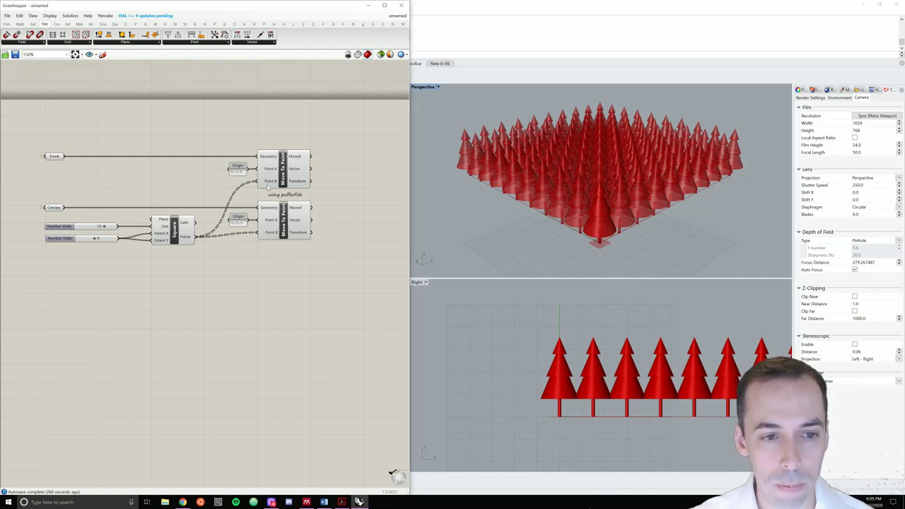
right_click_drag(318, 209, 306, 204)
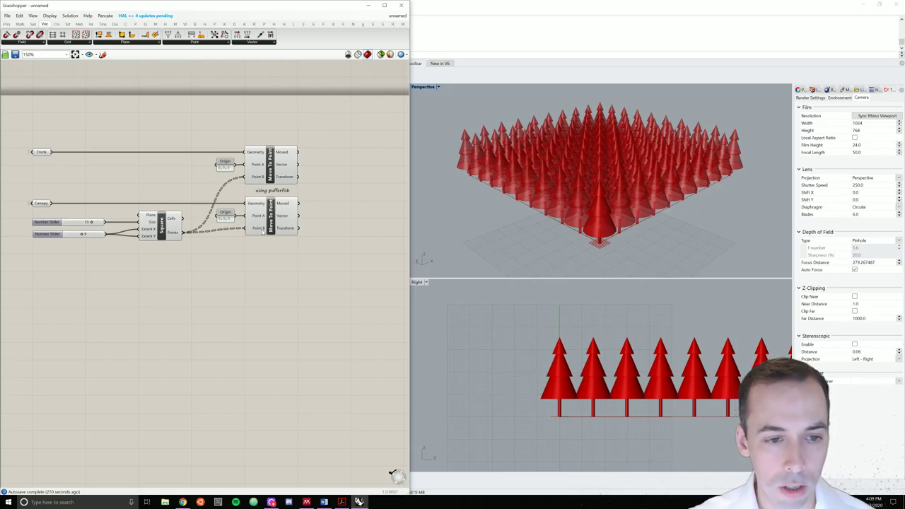
Restructure the data entering the canopy move's Point B input.
mouse_move(262, 231)
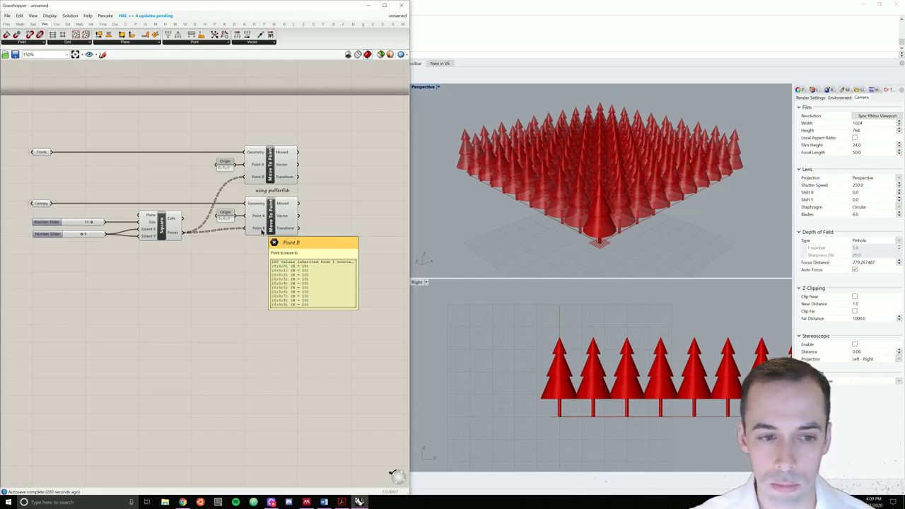
right_click(262, 231)
left_click(295, 284)
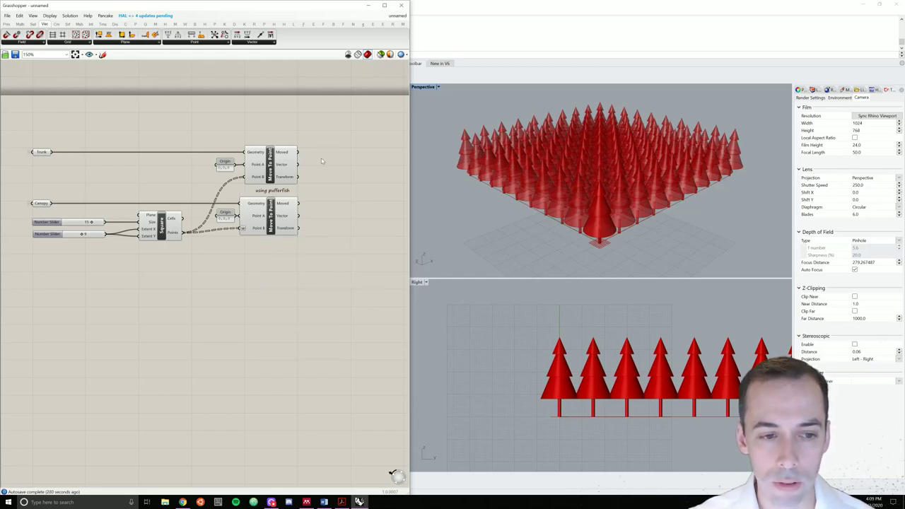
Group all the tree-grid components and name the group 'generate grid of trees'.
left_click_drag(348, 118, 18, 279)
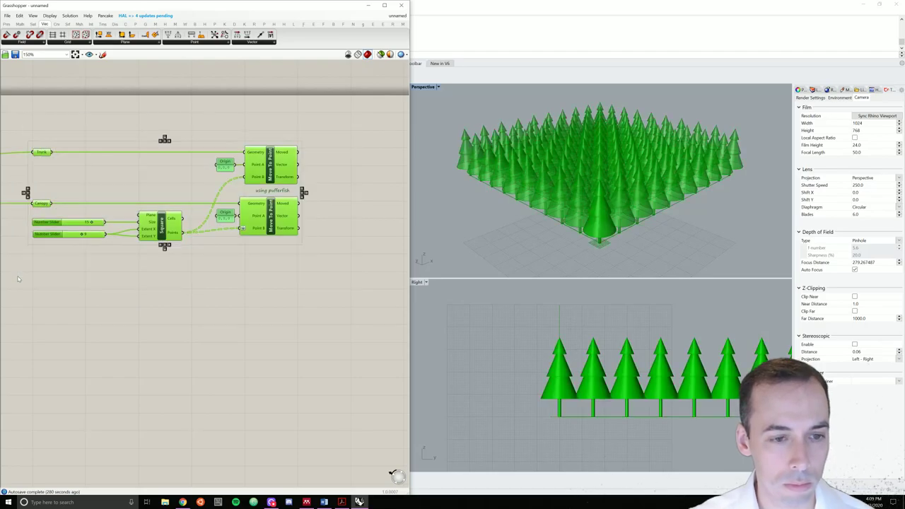
key("ctrl+g")
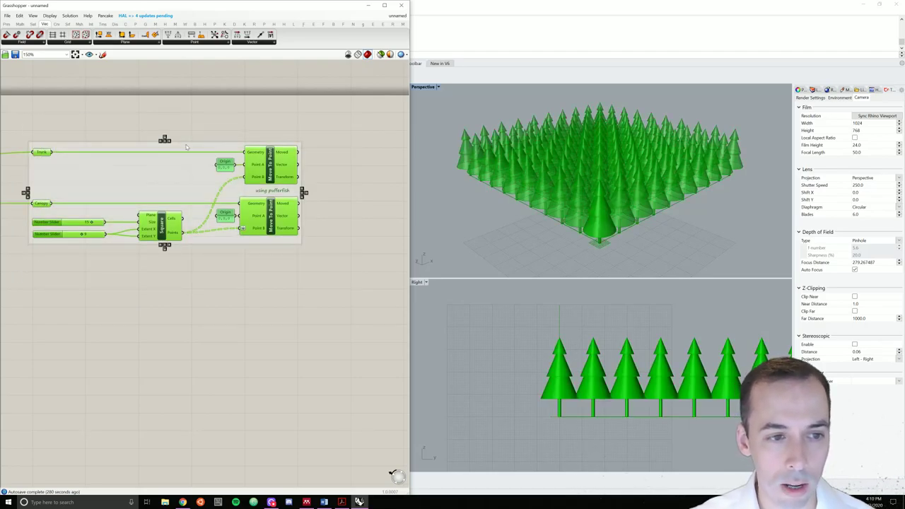
right_click(187, 150)
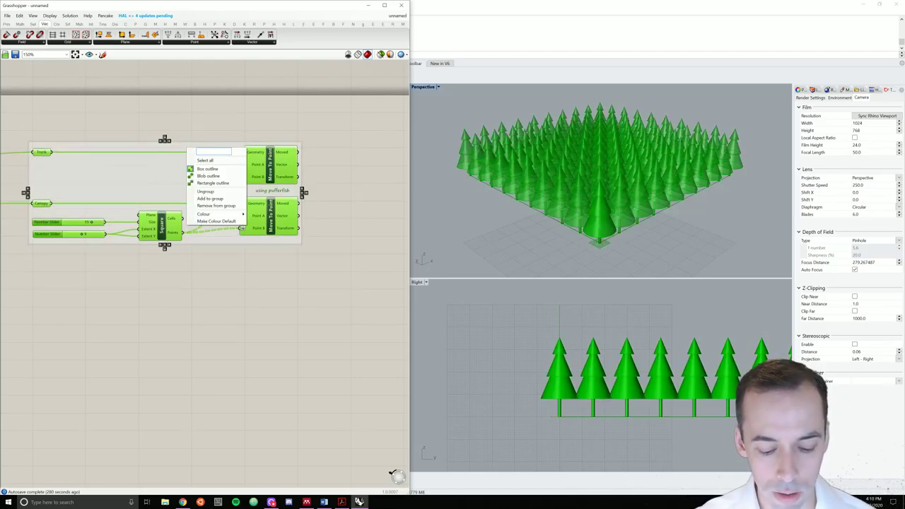
type("gener")
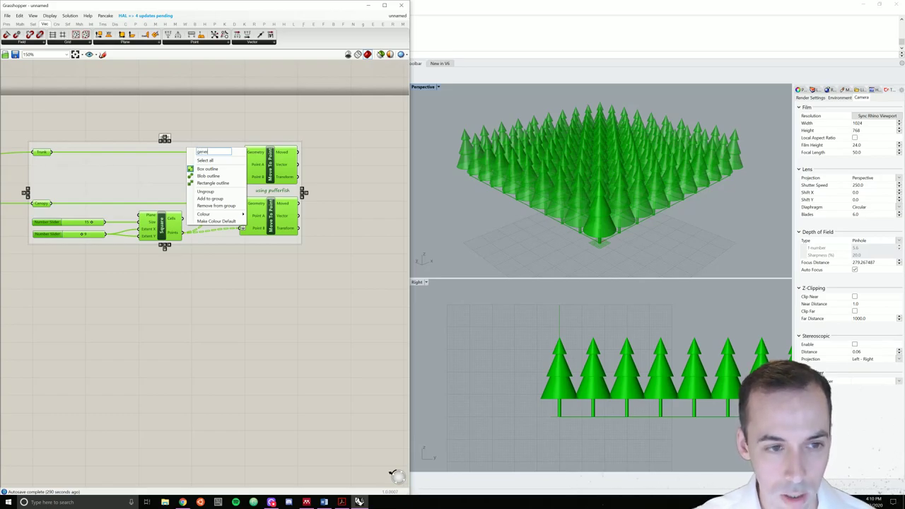
type("ati gr")
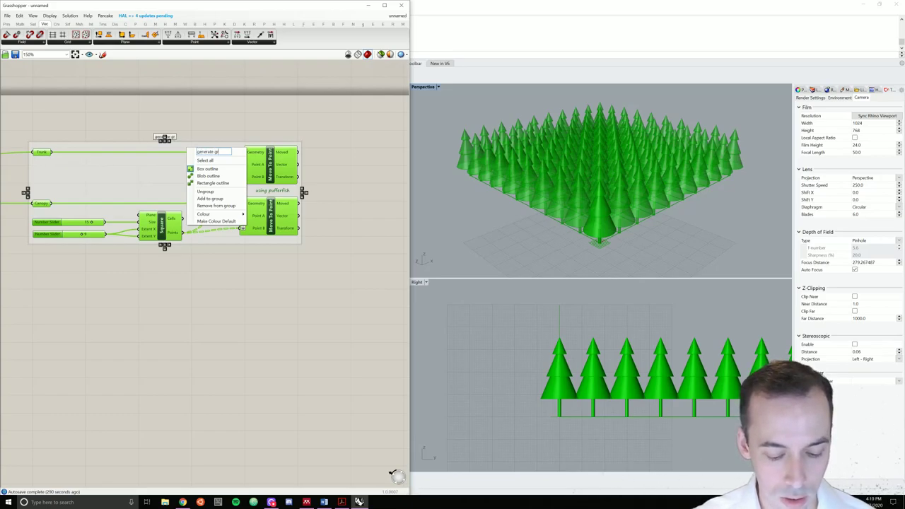
type("id of trees")
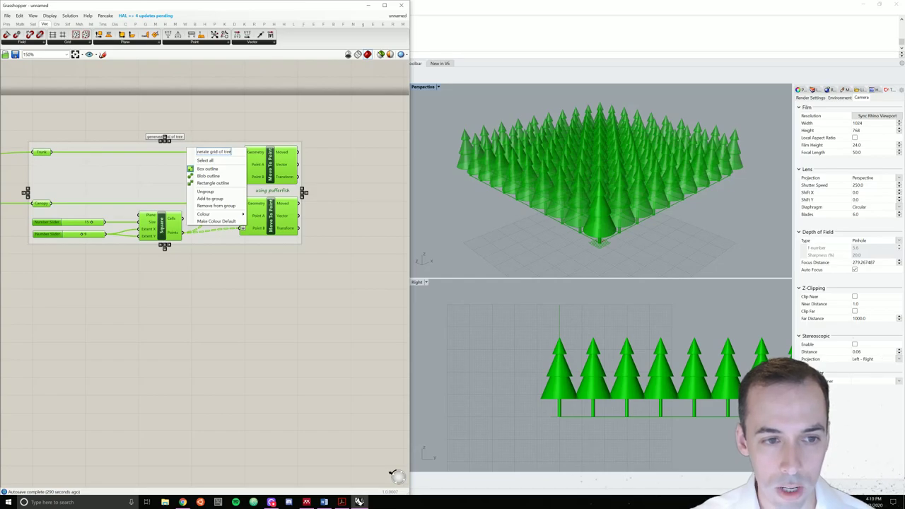
left_click(329, 269)
scroll(329, 269, "down", 3)
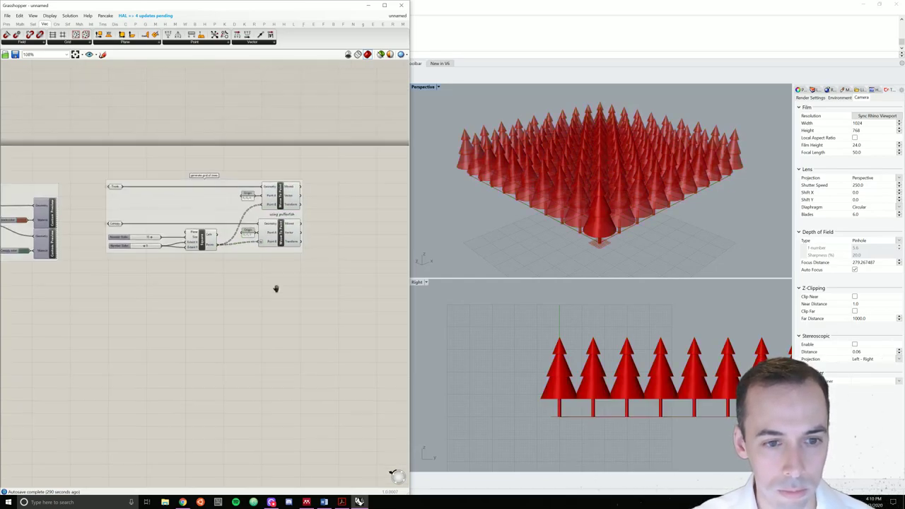
right_click_drag(276, 287, 297, 262)
Place a Scale component and feed the lower Move's moved canopies into its Geometry input.
scroll(260, 269, "up", 3)
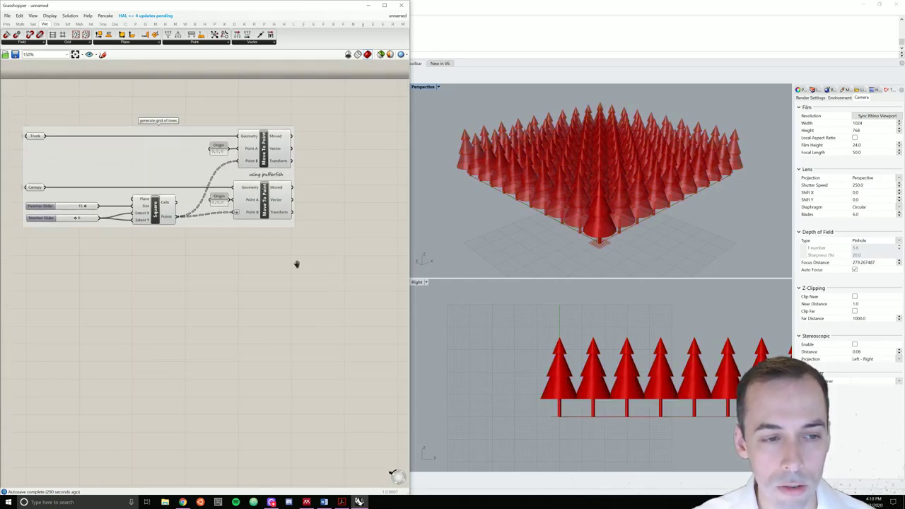
right_click_drag(436, 171, 627, 222)
right_click_drag(385, 234, 371, 226)
double_click(384, 200)
type("scla")
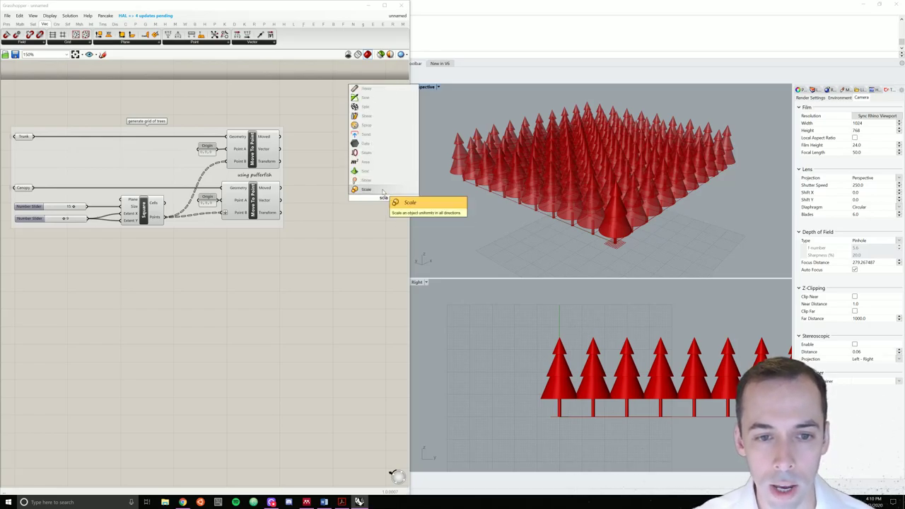
key("Return")
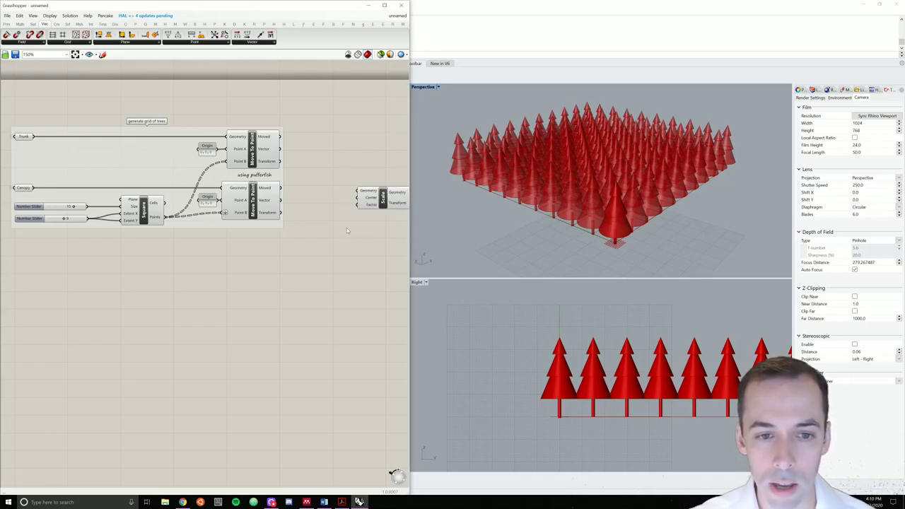
right_click_drag(346, 228, 160, 259)
left_click_drag(213, 206, 268, 203)
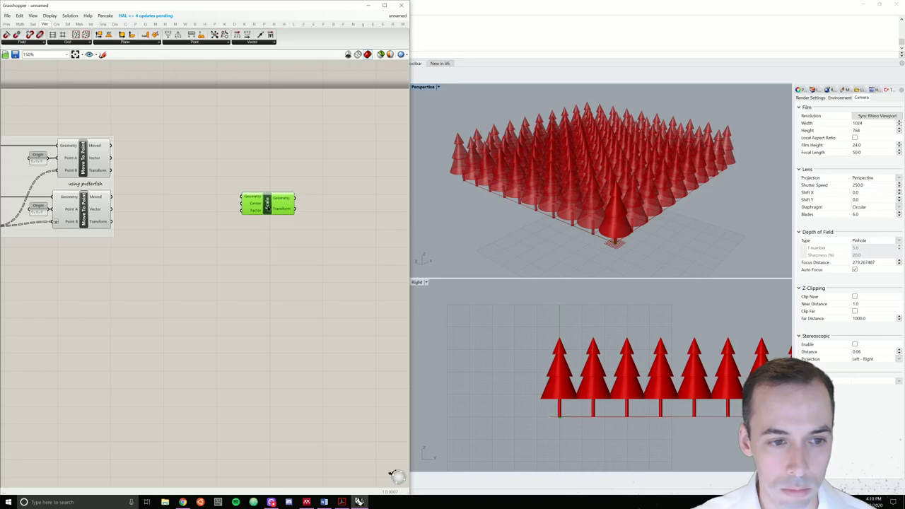
left_click(192, 198)
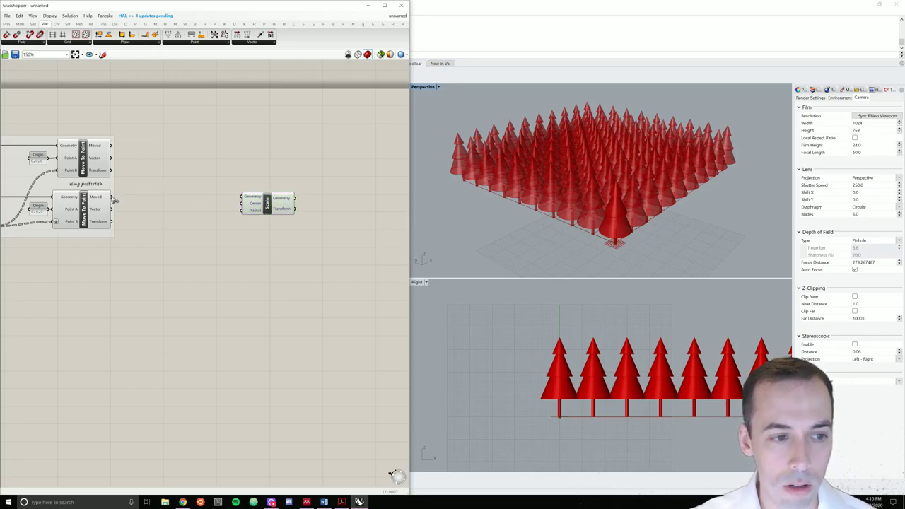
left_click_drag(111, 198, 258, 204)
left_click(249, 266)
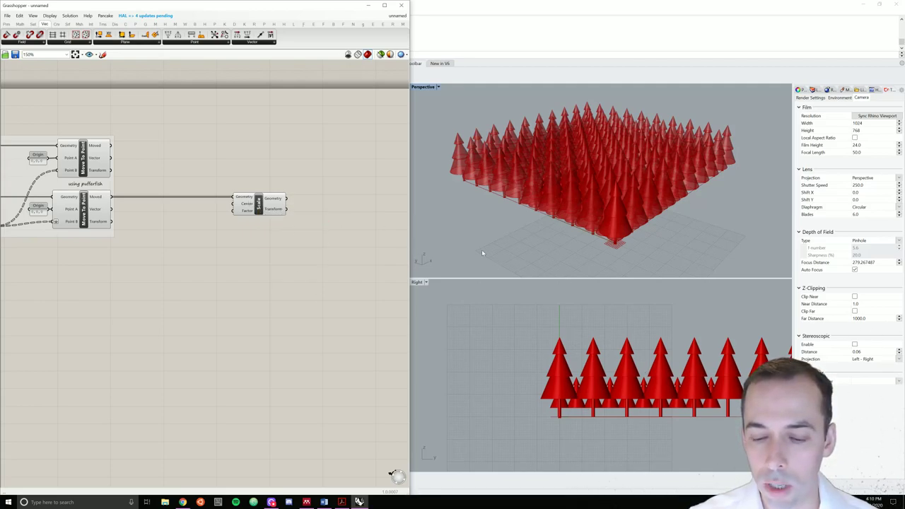
Turn off the preview of the unscaled canopies' Move component.
right_click_drag(648, 297, 609, 299)
right_click_drag(607, 263, 598, 190)
right_click(87, 209)
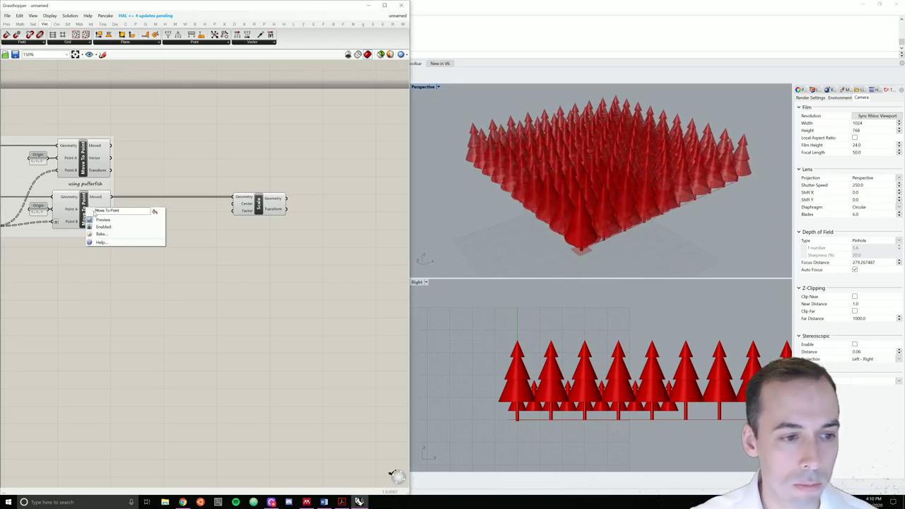
left_click(142, 220)
right_click_drag(529, 171, 596, 127)
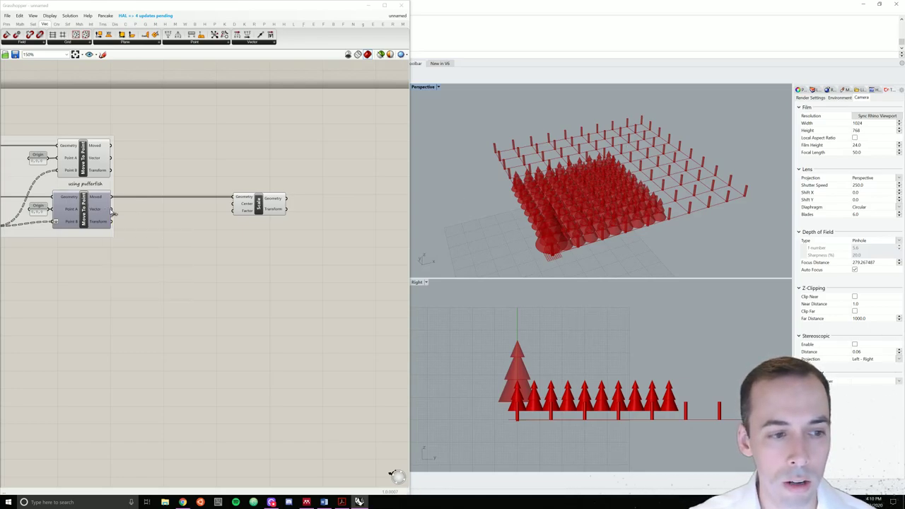
Wire the canopy Move into Scale's Centre input.
right_click_drag(103, 209, 186, 228)
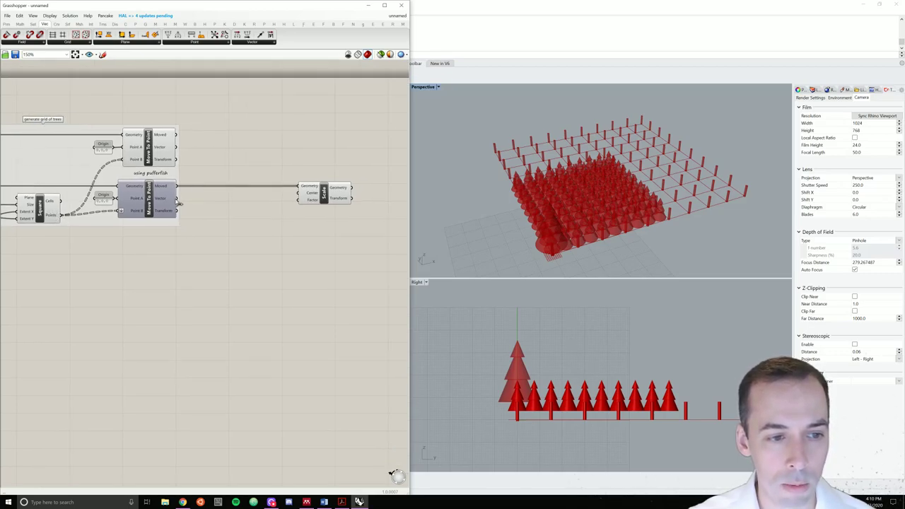
left_click_drag(177, 199, 294, 198)
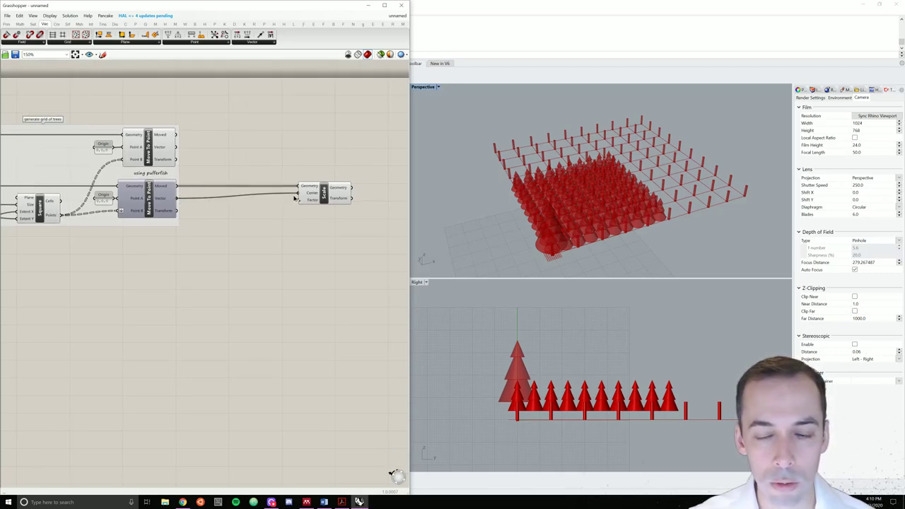
right_click_drag(465, 239, 501, 221)
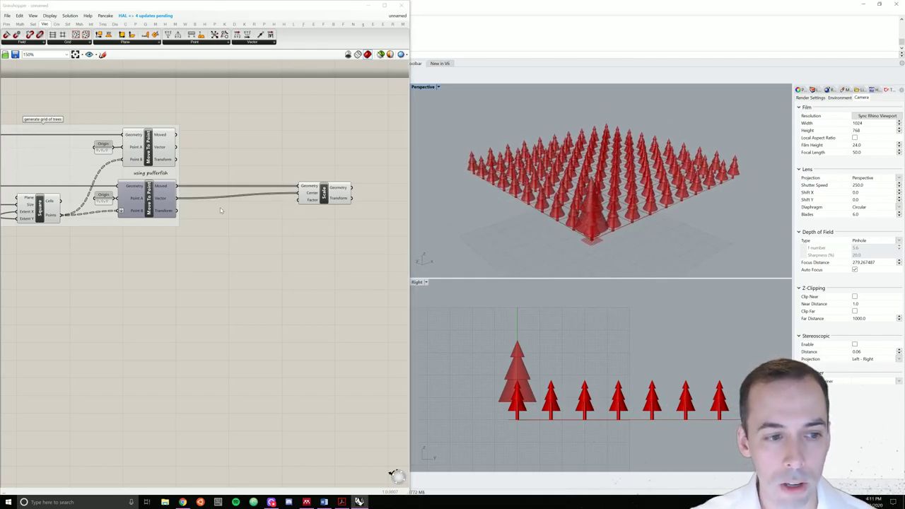
Add a Random component driving Scale's Factor and tidy its position.
double_click(261, 227)
type("mad")
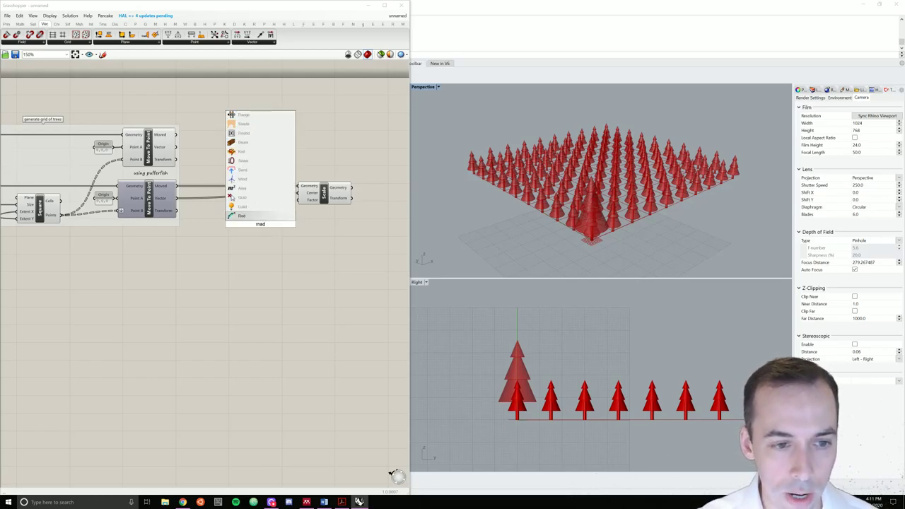
key("BackSpace")
key("BackSpace")
key("BackSpace")
type("rand")
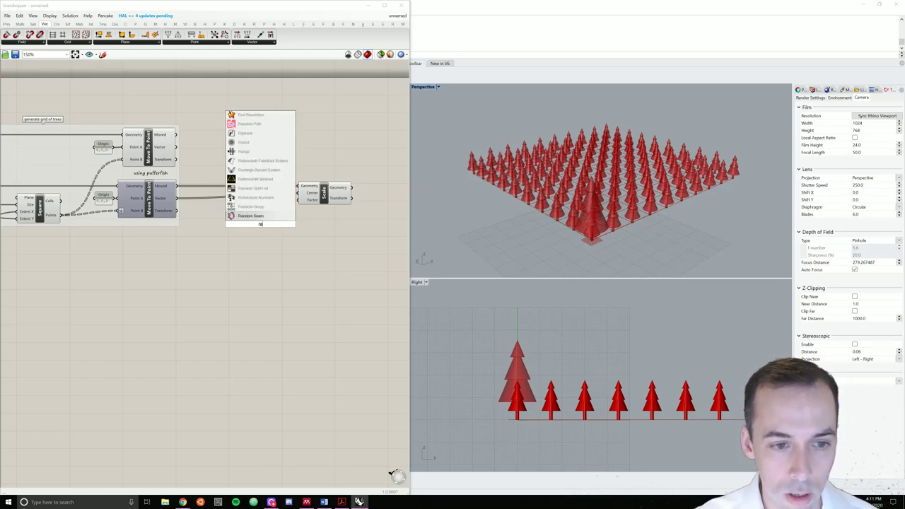
left_click(244, 180)
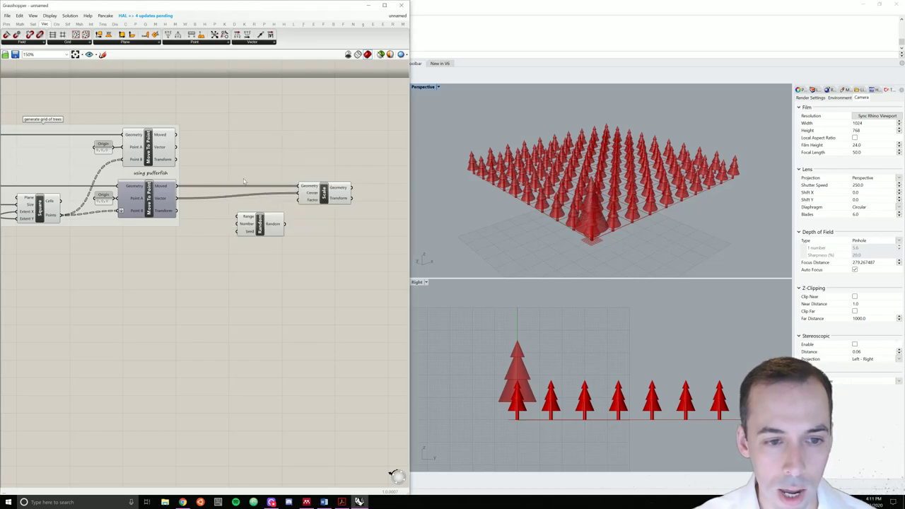
left_click_drag(285, 224, 299, 200)
left_click_drag(354, 122, 360, 194)
left_click(331, 150)
mouse_move(263, 223)
left_mouse_down("shift")
mouse_move(273, 222)
mouse_move(256, 223)
mouse_move(278, 225)
mouse_move(269, 225)
left_mouse_up("shift")
left_click(258, 256)
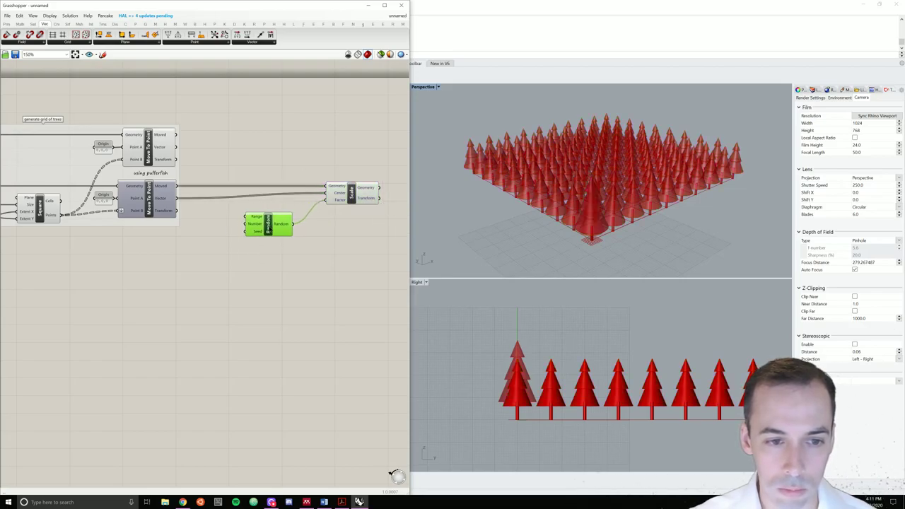
left_click(239, 248)
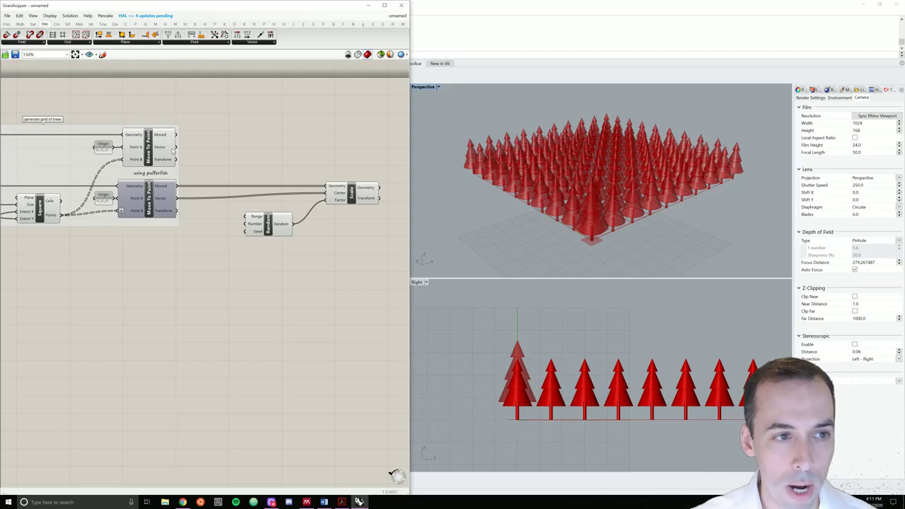
Add a panel named Range holding '0.5 to 1' and wire it into Random's Range.
double_click(208, 231)
type("panel")
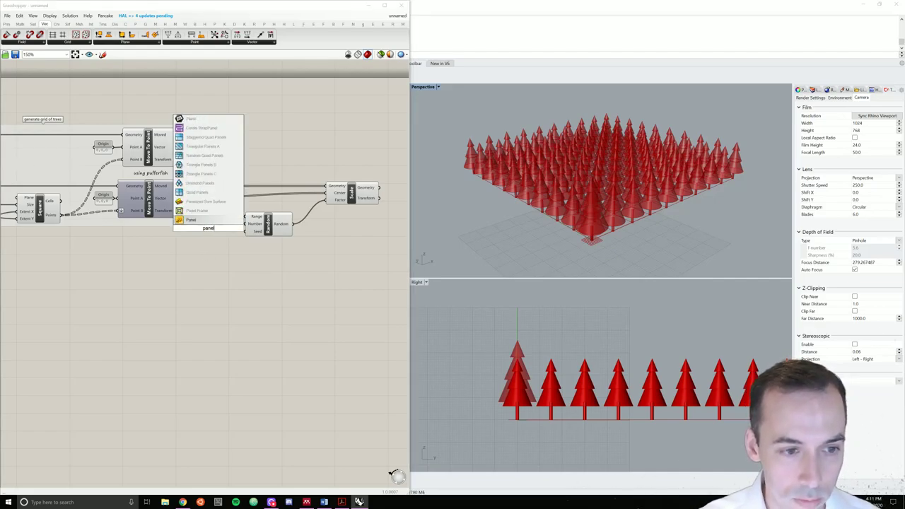
key("Return")
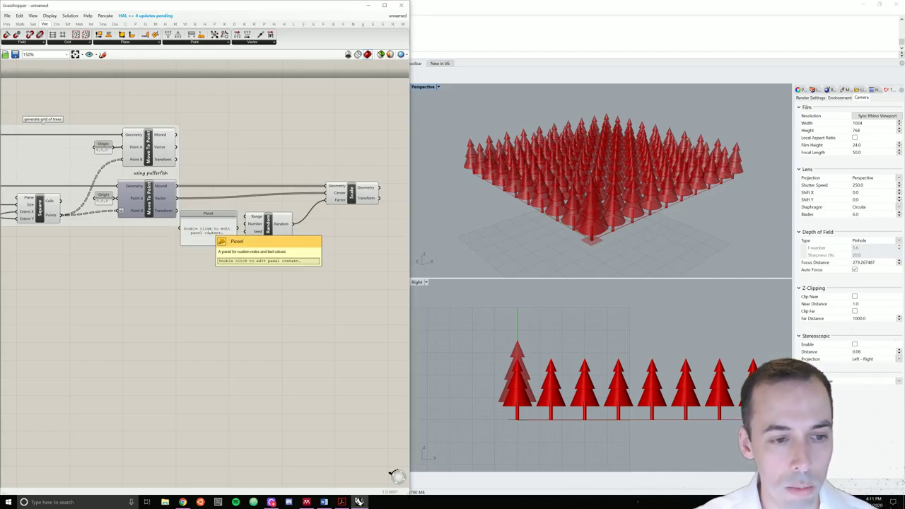
double_click(210, 230)
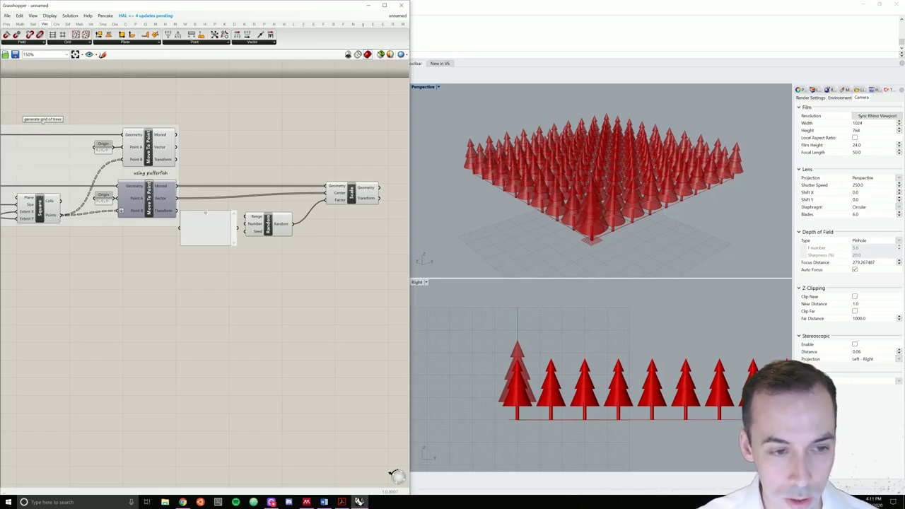
type("0.5 to 1")
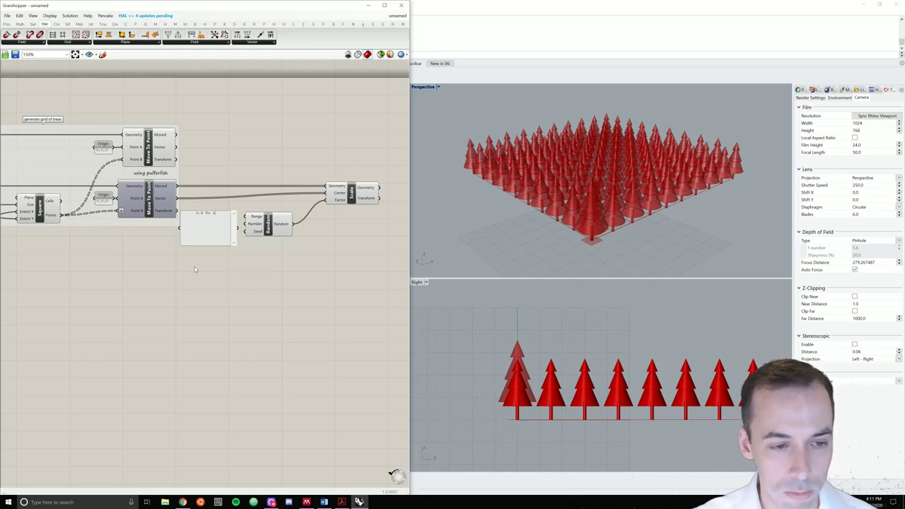
left_click(195, 269)
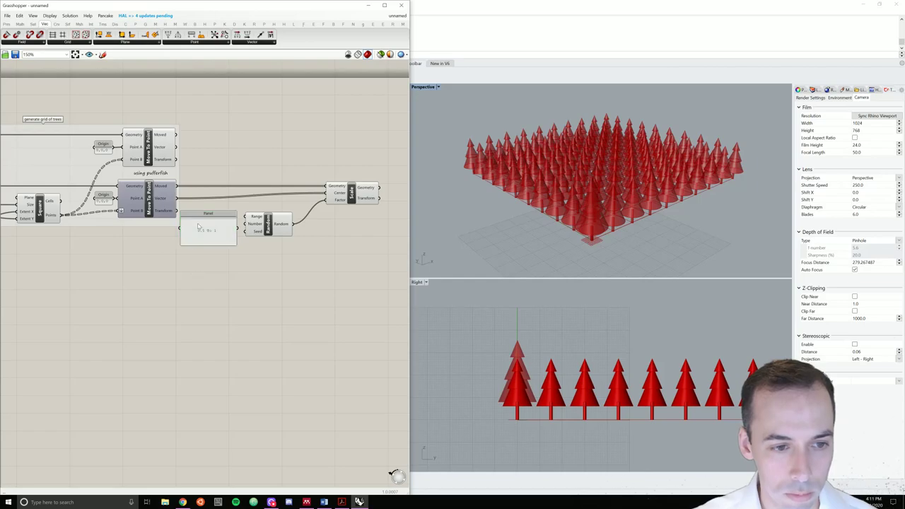
right_click(209, 213)
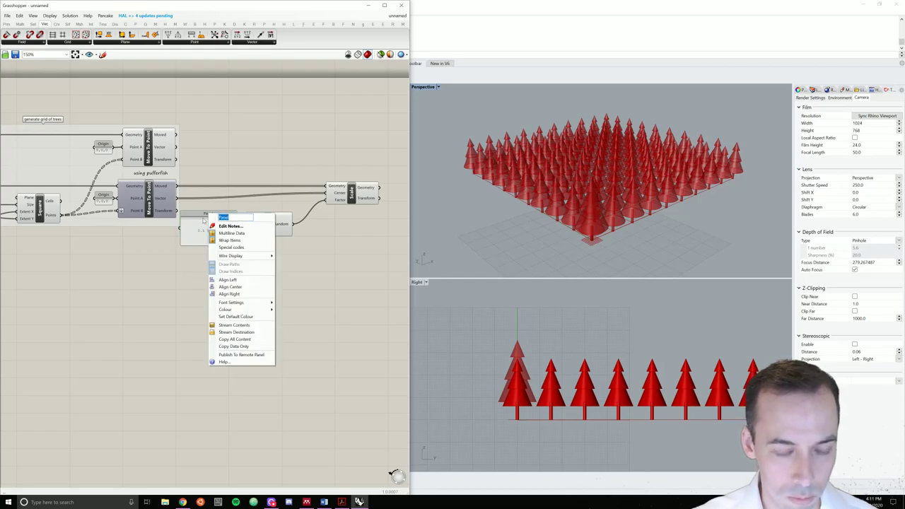
type("Ran")
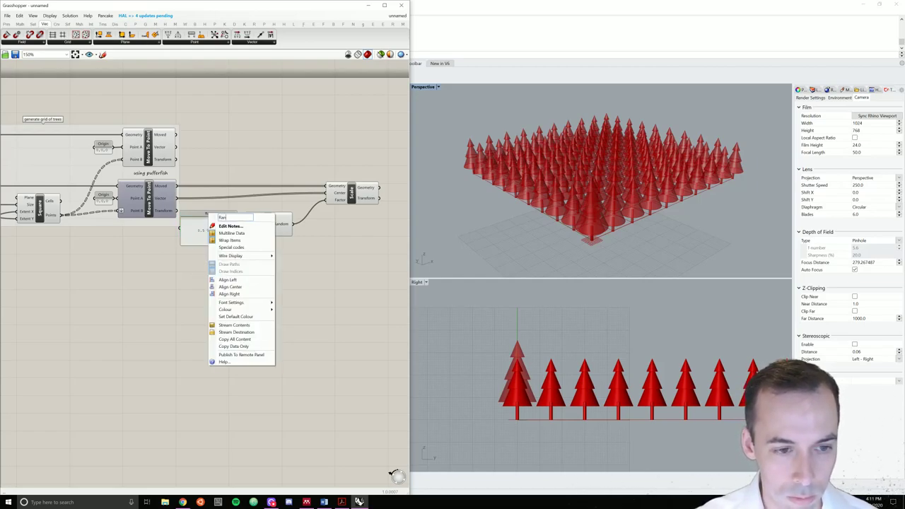
type("ge")
key("Return")
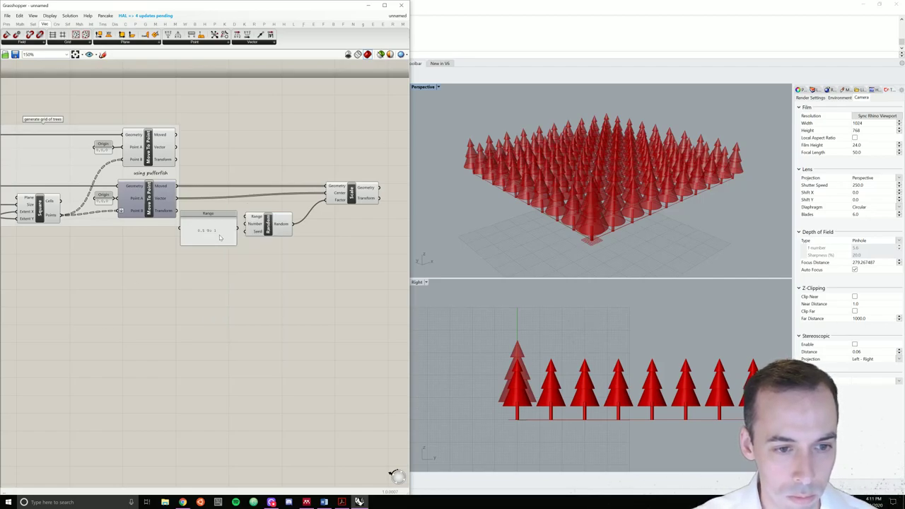
left_click_drag(235, 246, 224, 215)
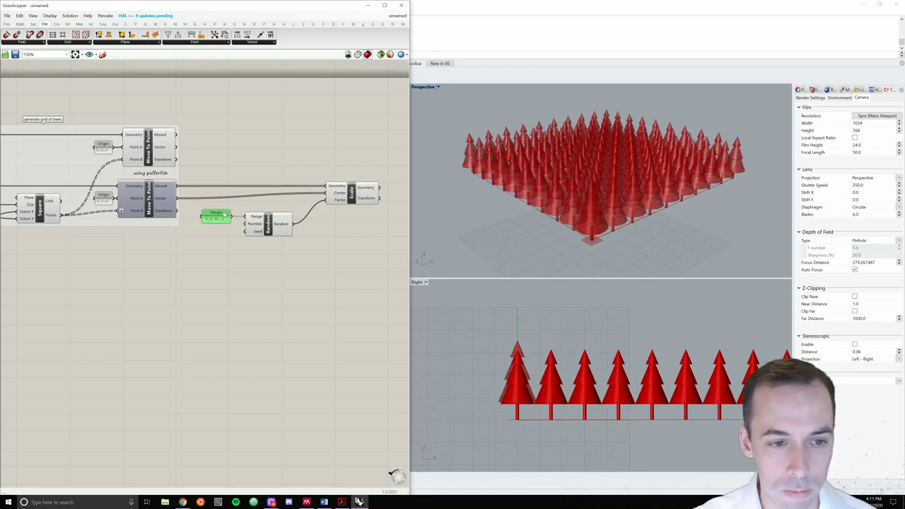
left_click(232, 248)
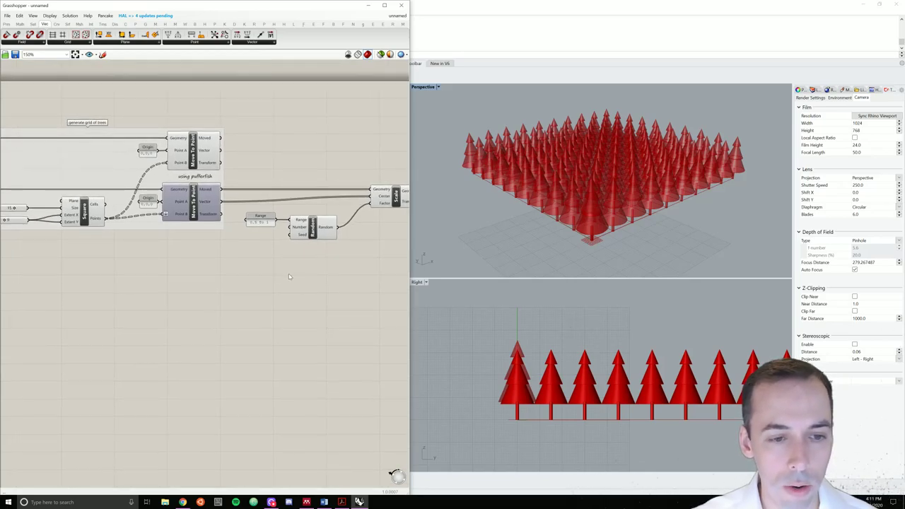
Add a List Length component counting the Square grid's points.
double_click(269, 271)
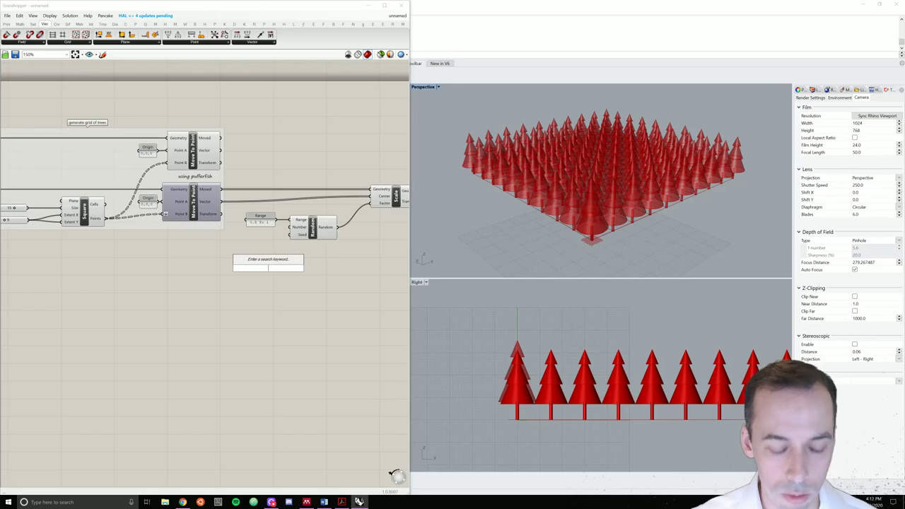
type("list le")
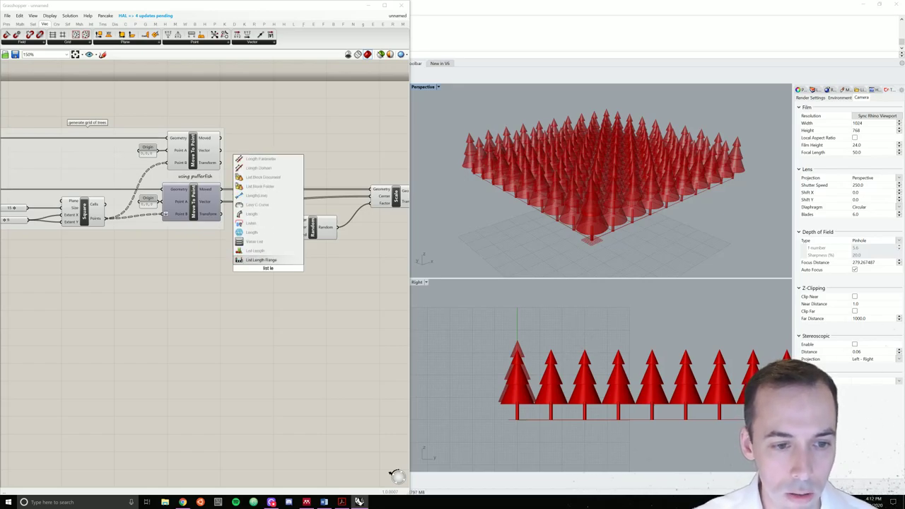
key("Up")
key("Return")
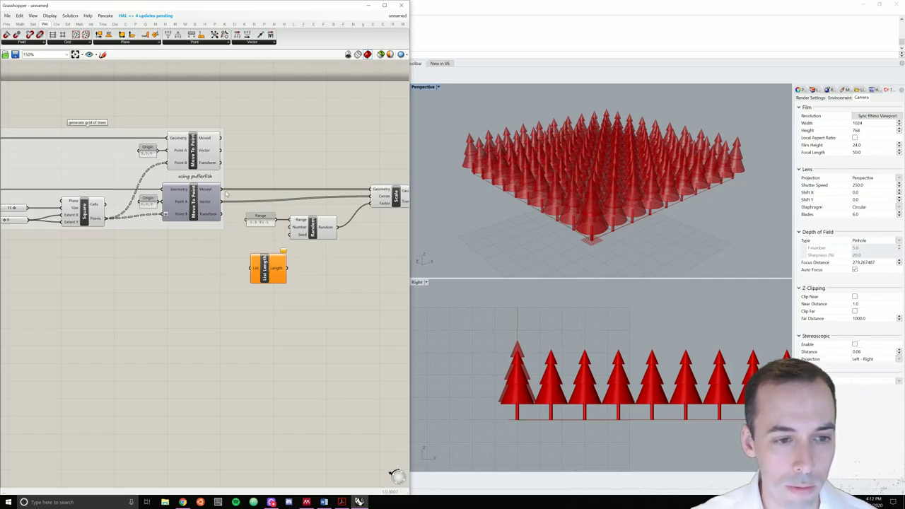
left_click_drag(221, 190, 258, 263)
left_click_drag(105, 220, 255, 268)
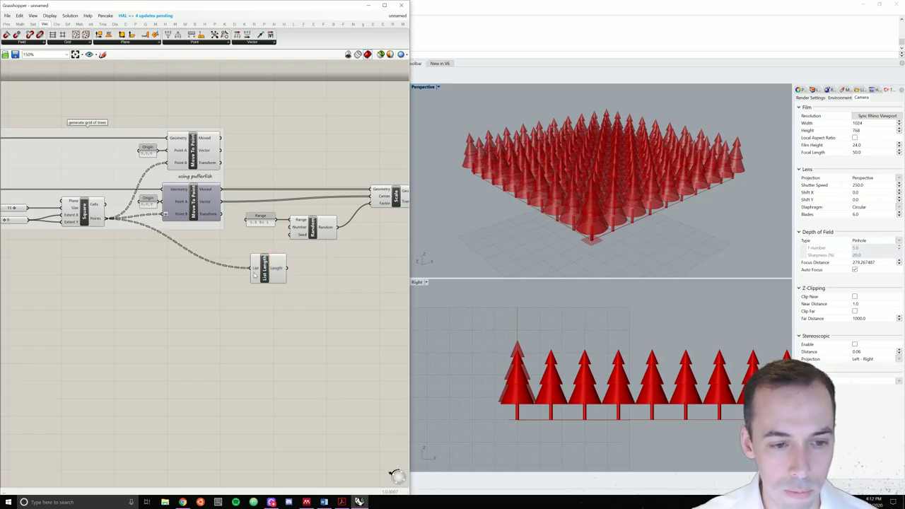
right_click(255, 268)
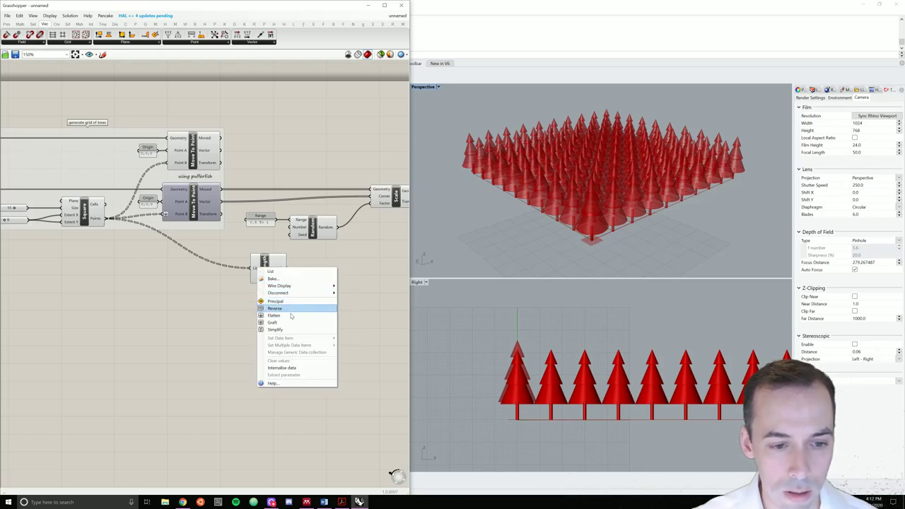
left_click(284, 294)
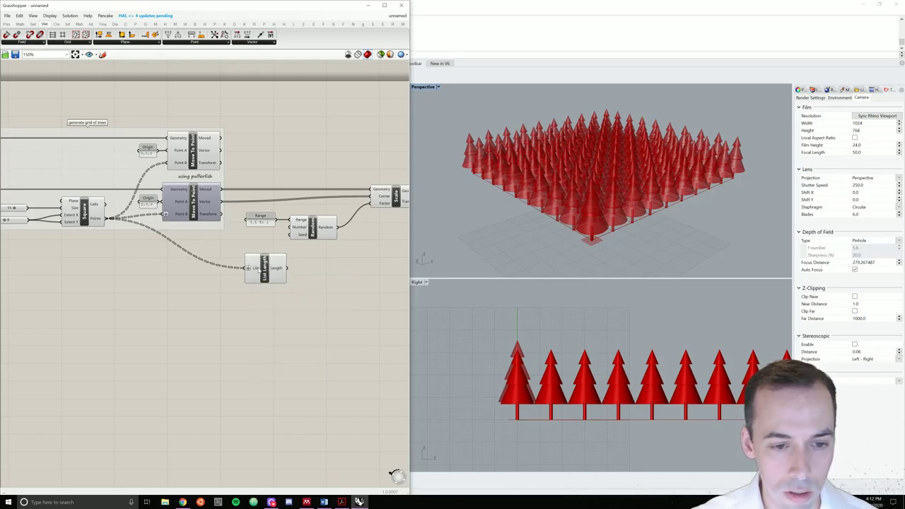
Move List Length and the scaling components further right.
left_click_drag(269, 275, 291, 227)
right_click_drag(298, 283, 247, 262)
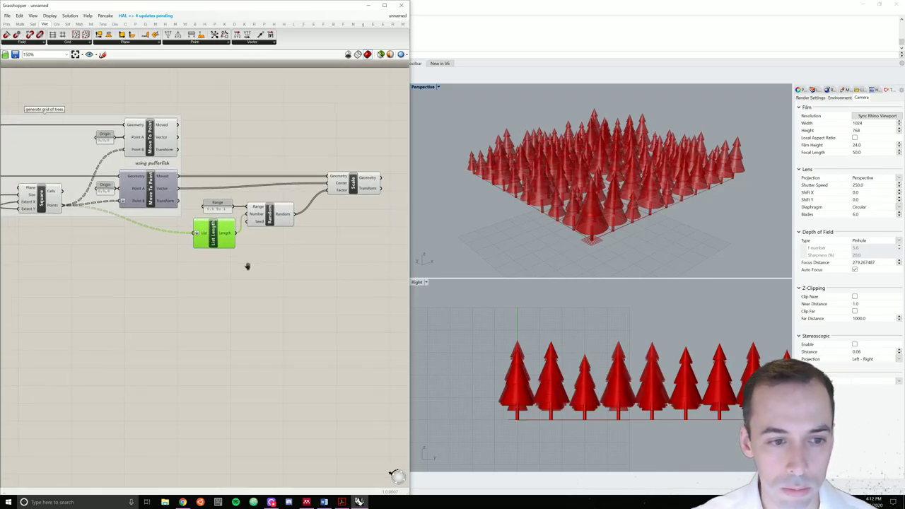
left_click_drag(383, 114, 185, 284)
left_click_drag(206, 233, 236, 233)
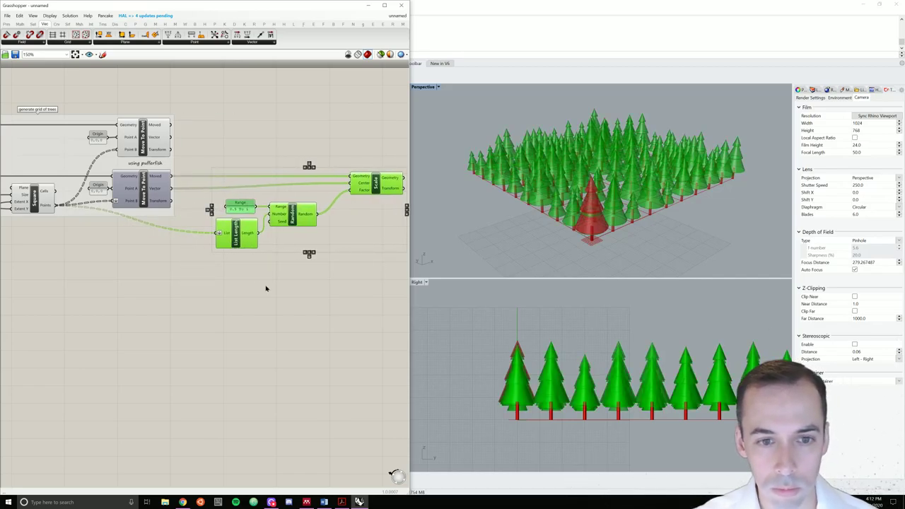
Name the scaling components' group 'scale trees'.
right_click_drag(264, 287, 191, 276)
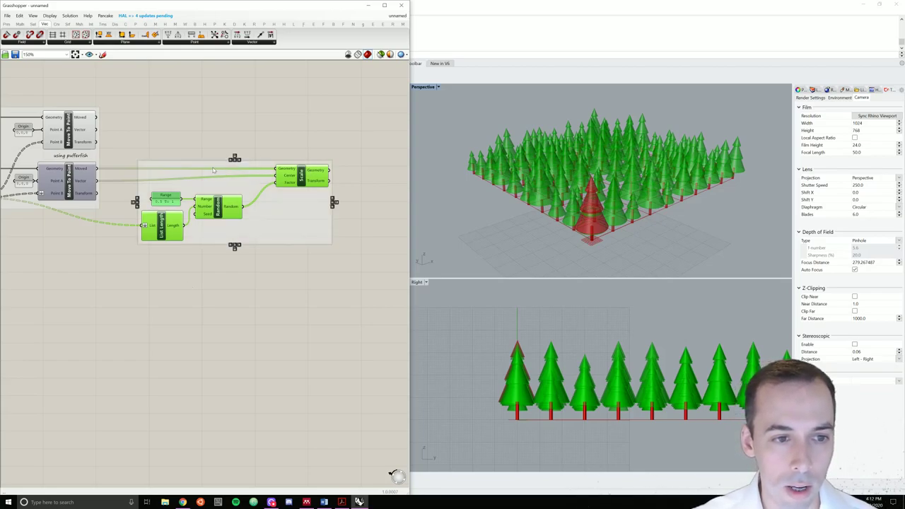
right_click(223, 166)
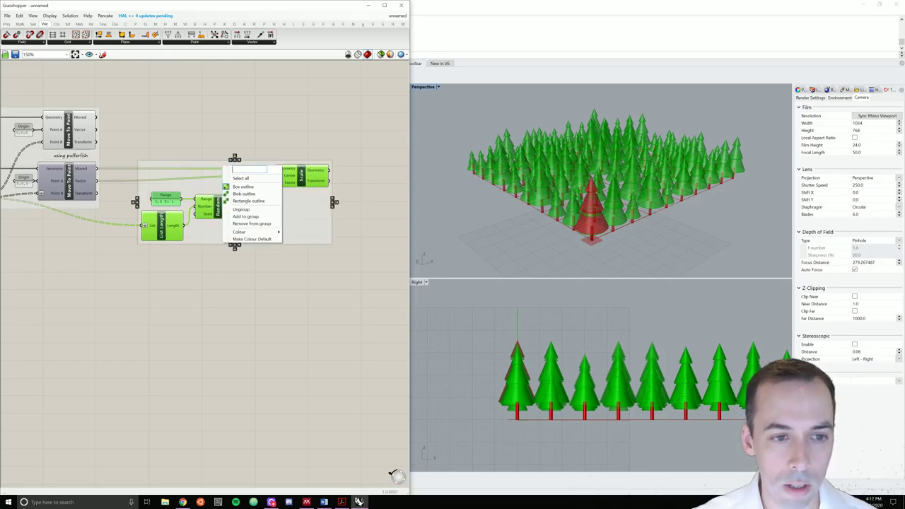
type("scale trees")
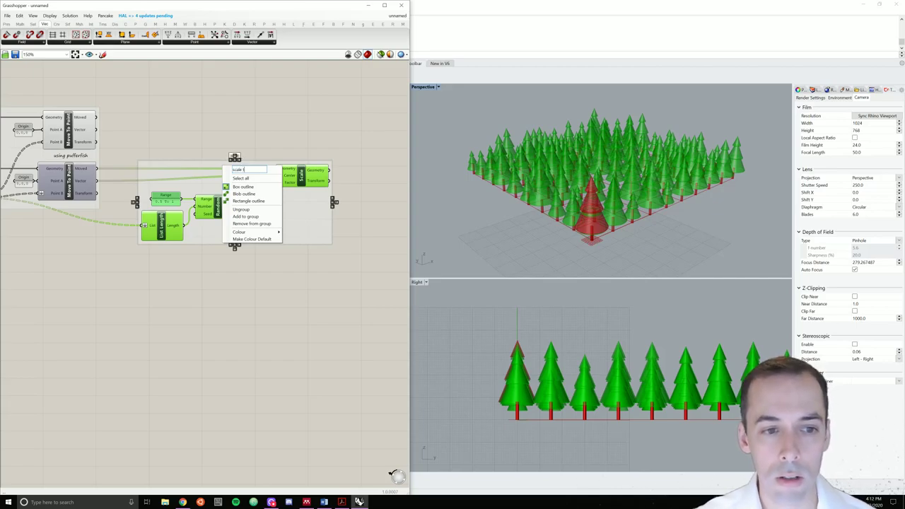
left_click(293, 89)
Orbit and pan the viewports to inspect the randomly sized trees.
scroll(306, 120, "down", 3)
right_click_drag(441, 154, 743, 166)
right_click_drag(621, 161, 642, 163)
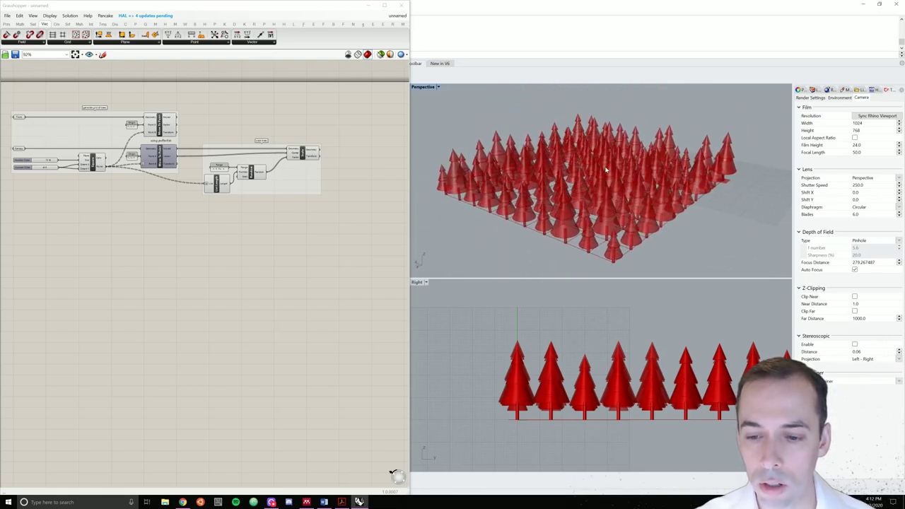
right_click_drag(684, 352, 584, 343)
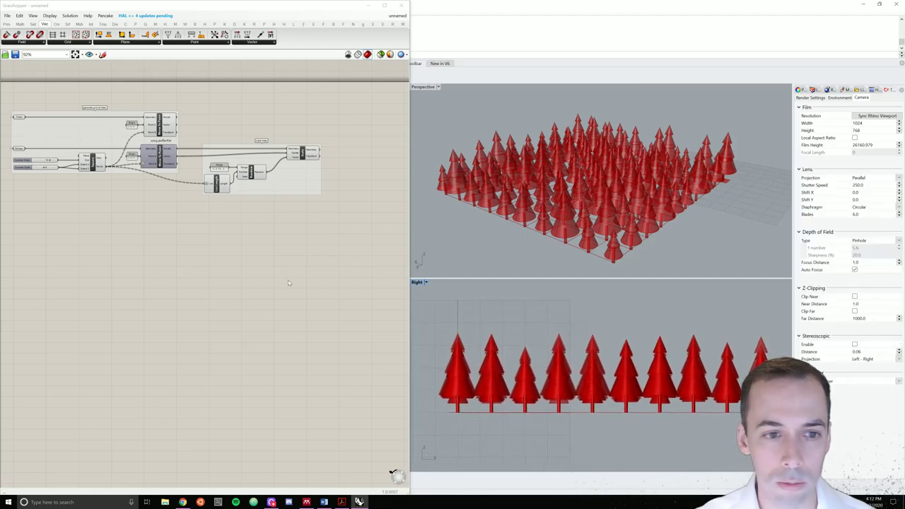
Rename the group to 'randomly scale trees'.
left_click(203, 167)
scroll(236, 149, "up", 3)
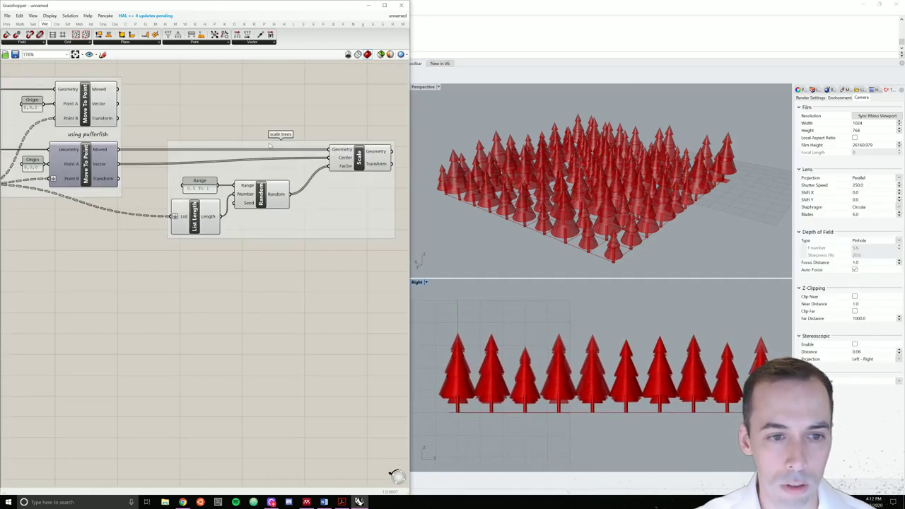
right_click(275, 149)
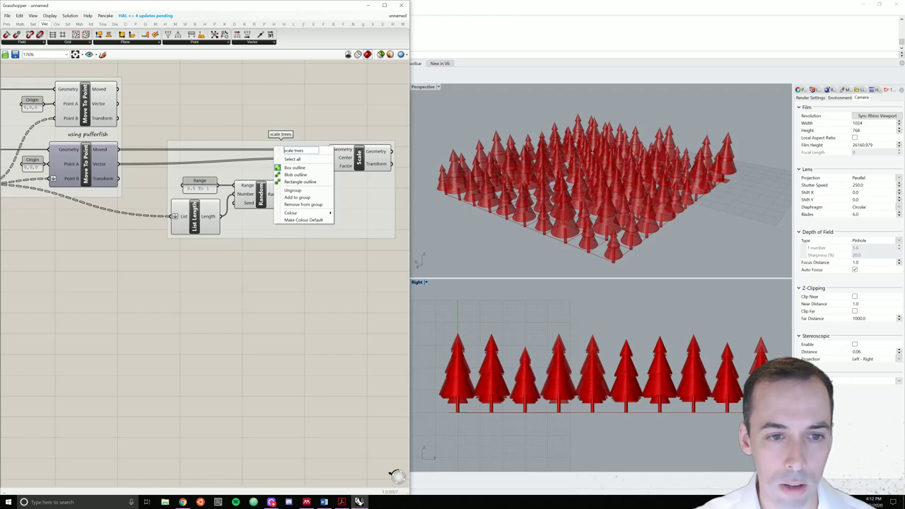
type("rang")
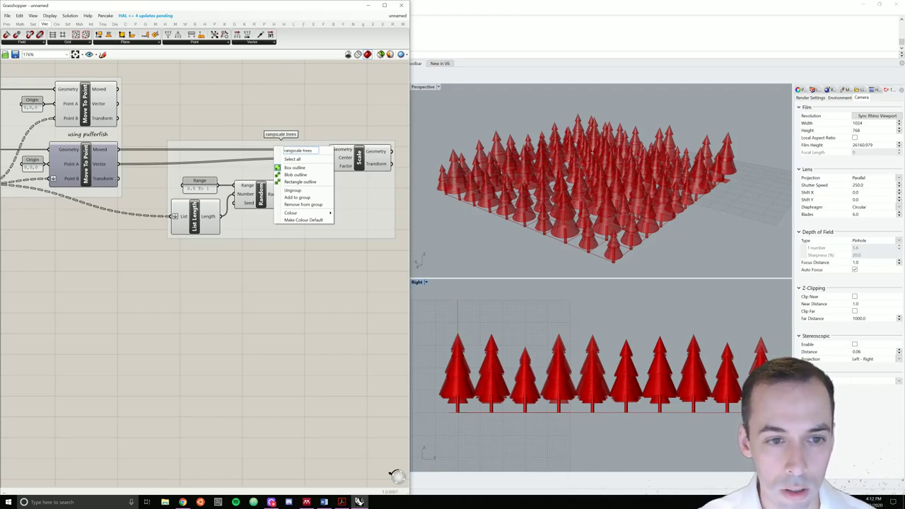
key("BackSpace")
type("domly")
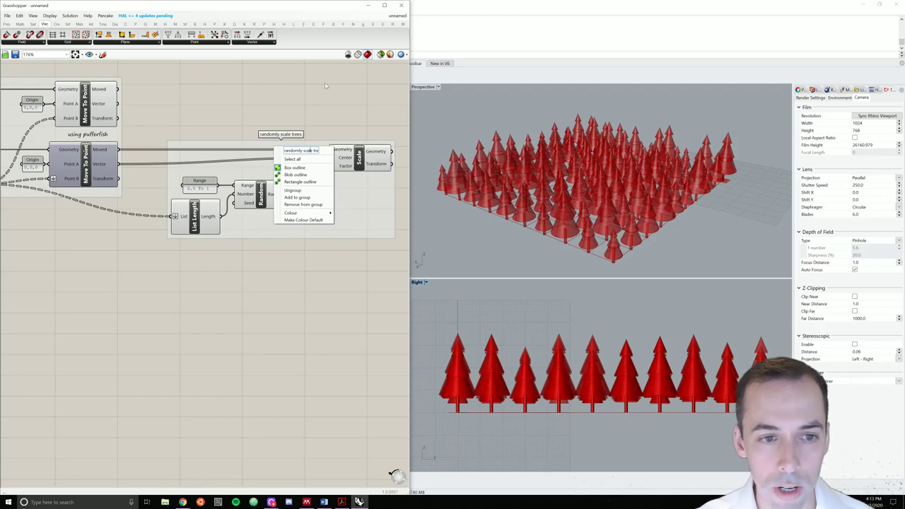
key("Return")
scroll(186, 207, "down", 3)
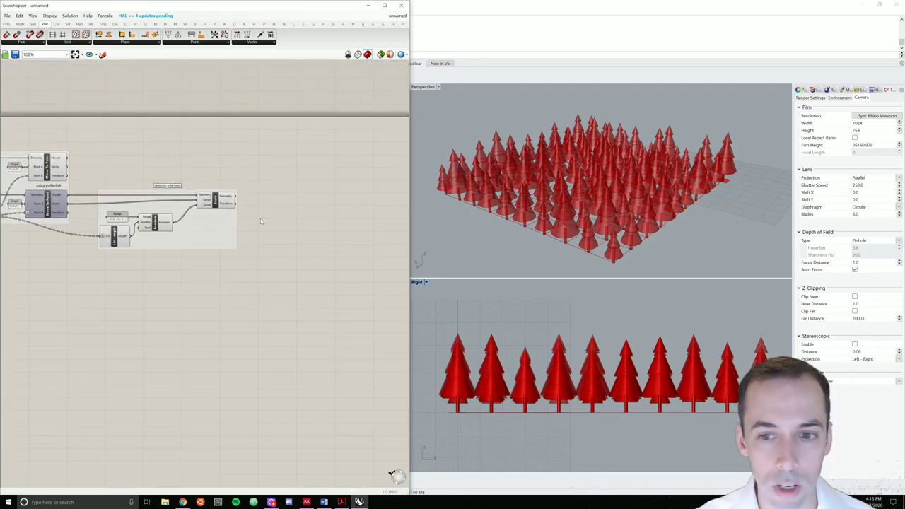
Place a Custom Preview and wire the upper Move To Point's moved trunks into its Geometry.
right_click_drag(562, 163, 630, 209)
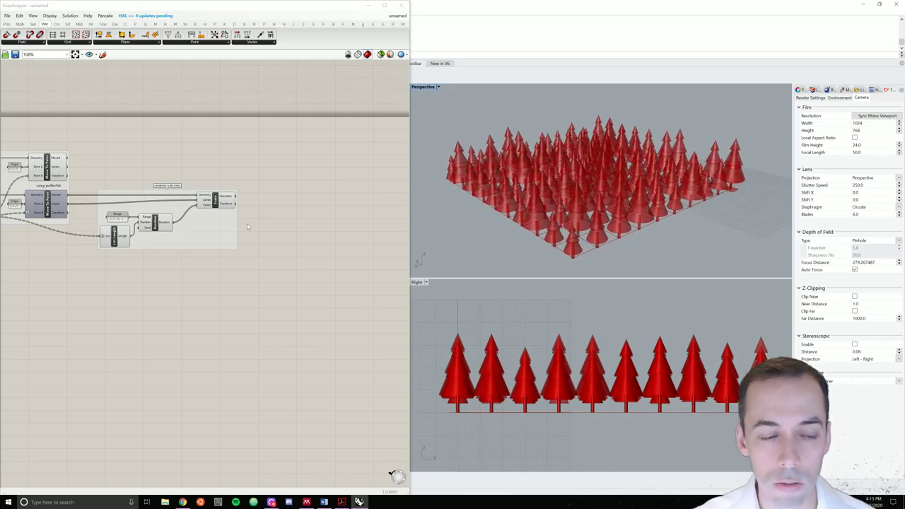
double_click(269, 183)
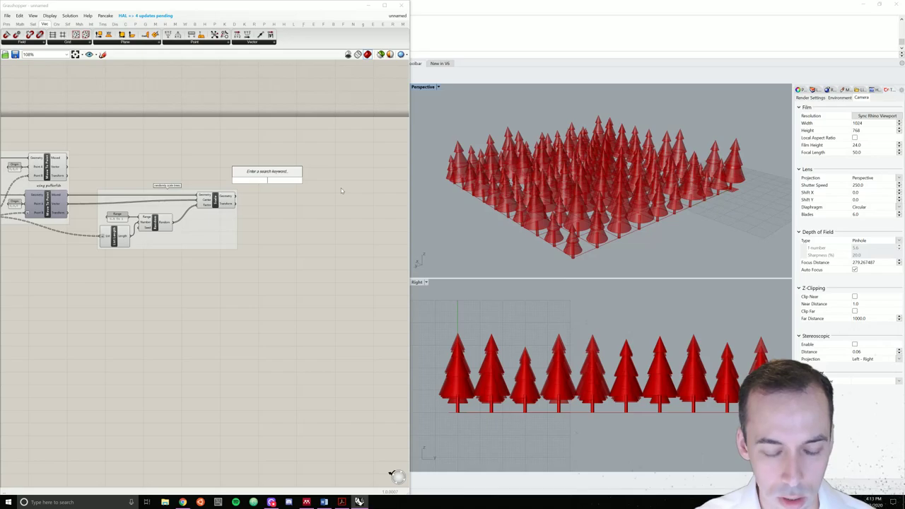
type("custom")
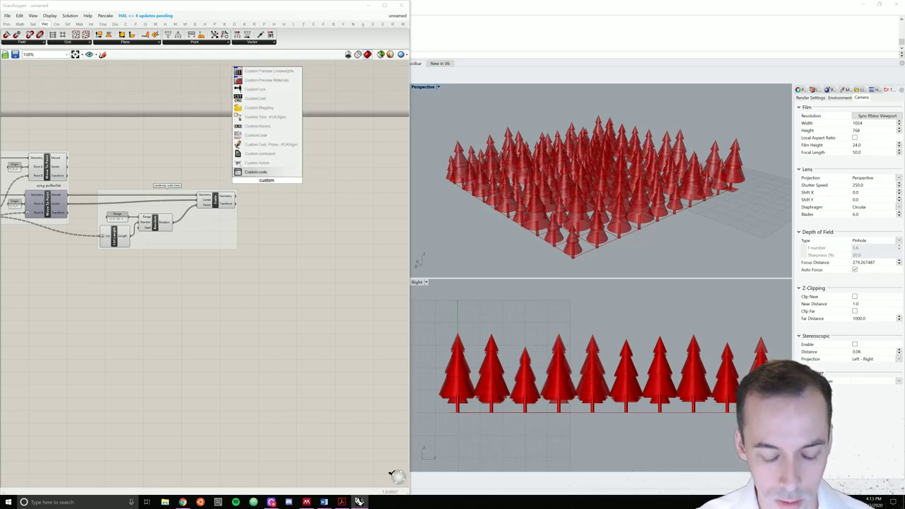
type(" pre")
left_click(274, 172)
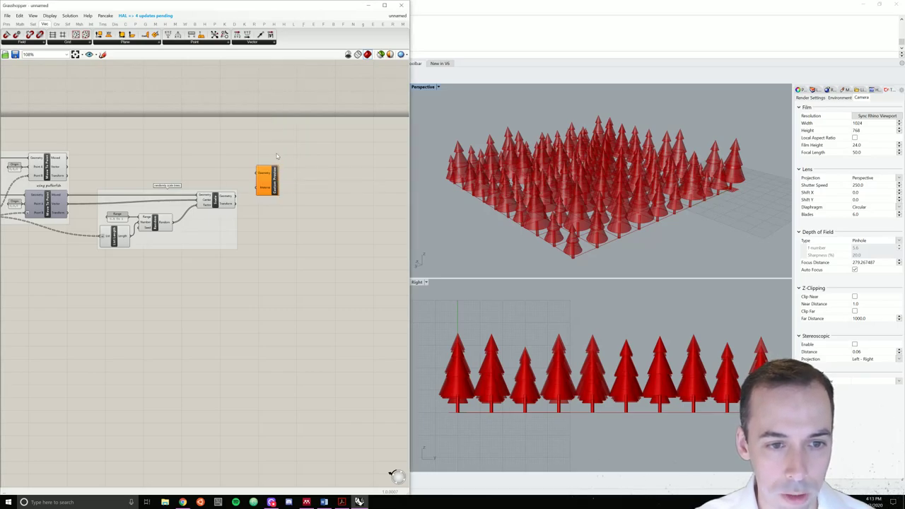
left_click_drag(275, 178, 316, 162)
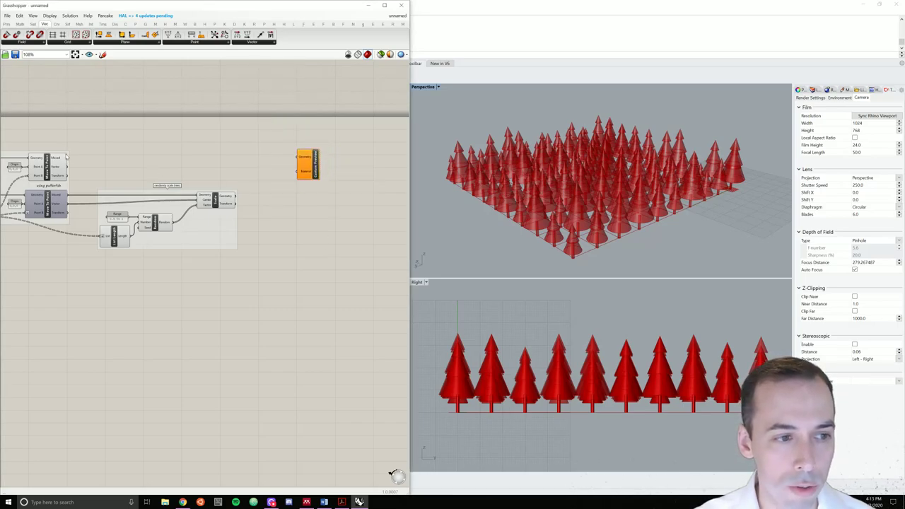
left_click_drag(68, 157, 389, 162)
Add a Colour Swatch and wire it into the Custom Preview's Material.
left_click(357, 177)
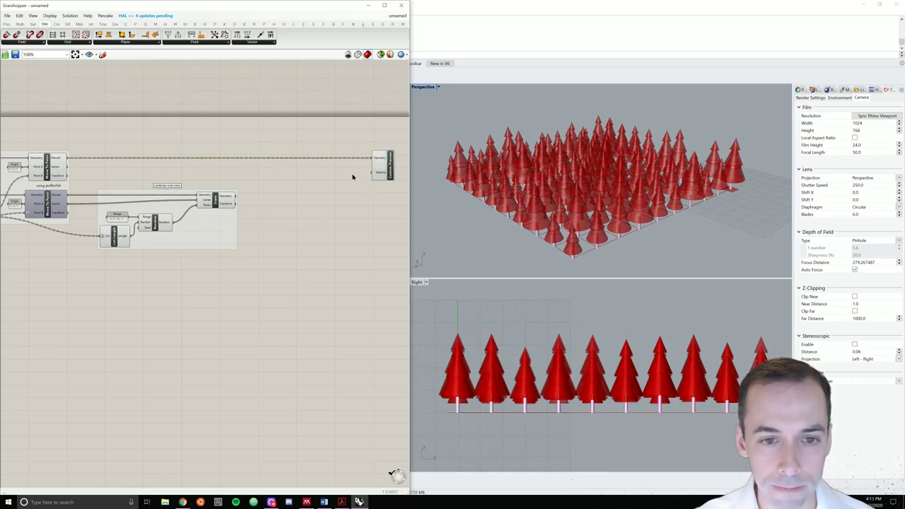
double_click(342, 174)
type("colour")
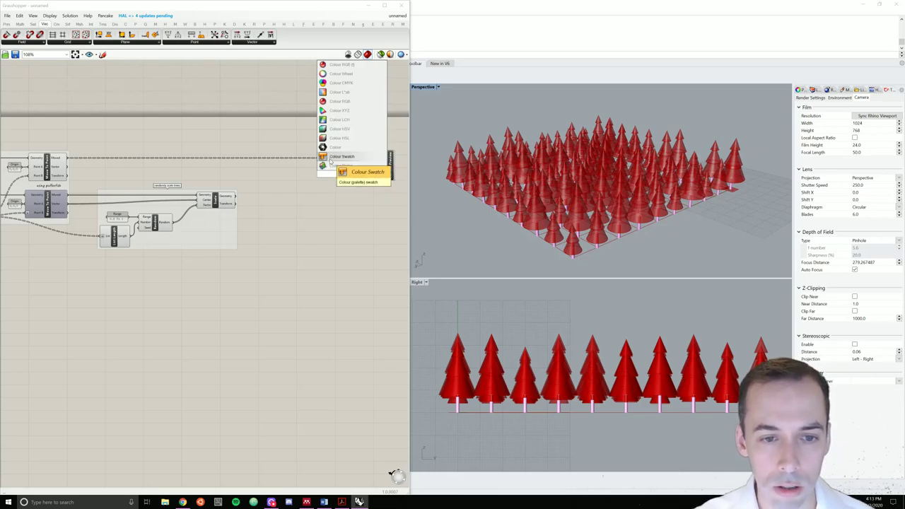
left_click(330, 159)
left_click_drag(368, 174, 375, 173)
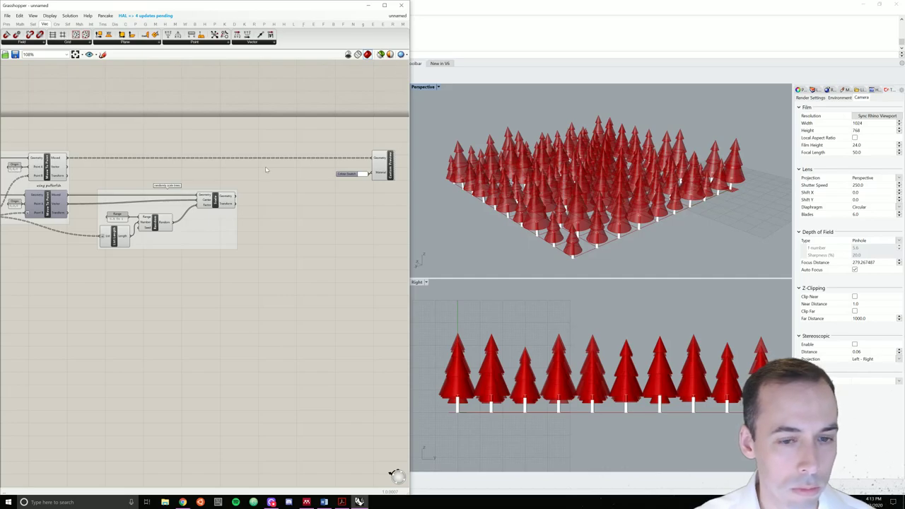
Disable the preview of the cone-building components so only white trunks show.
scroll(106, 138, "down", 5)
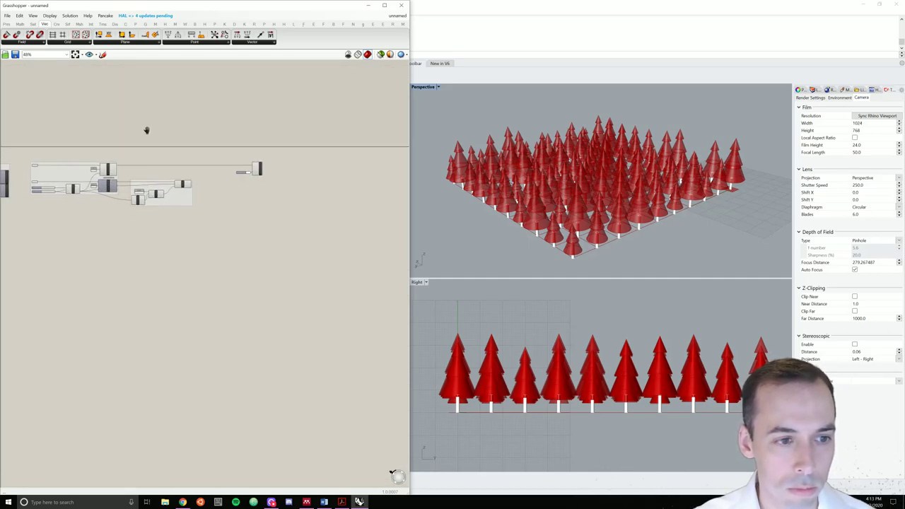
left_click_drag(206, 115, 35, 263)
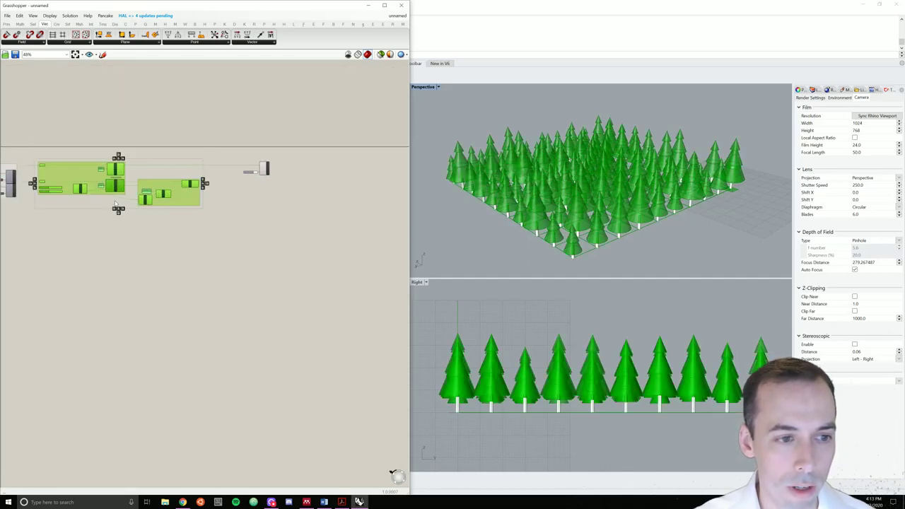
middle_click(117, 201)
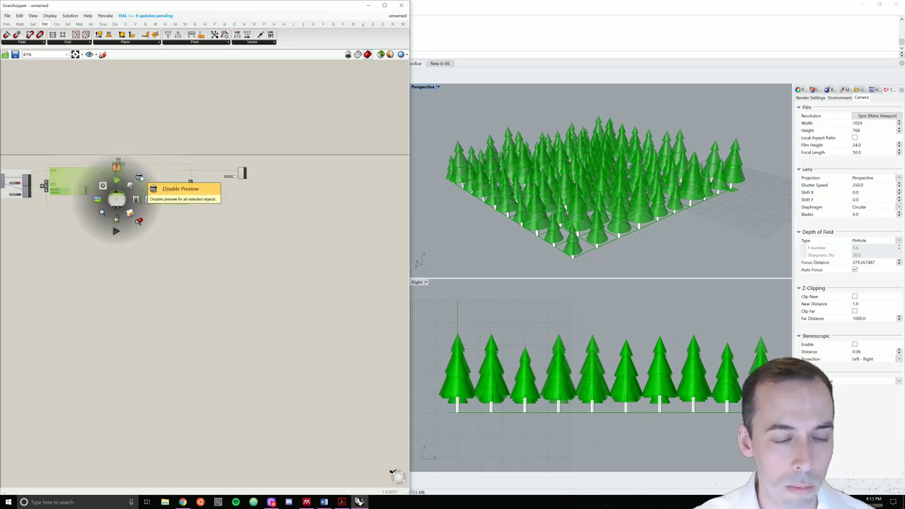
left_click(138, 177)
scroll(230, 170, "up", 8)
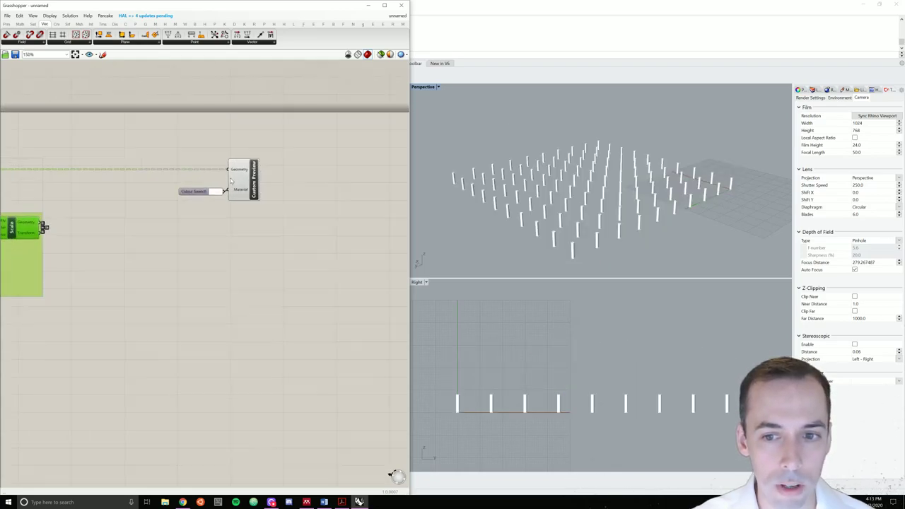
left_click_drag(176, 200, 168, 196)
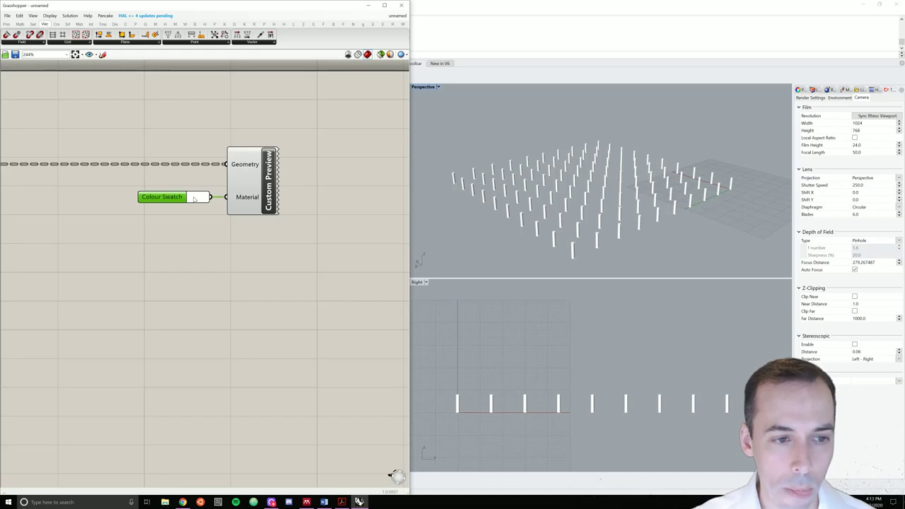
Set the trunk Colour Swatch to a fully saturated reddish-brown tone.
left_click(194, 199)
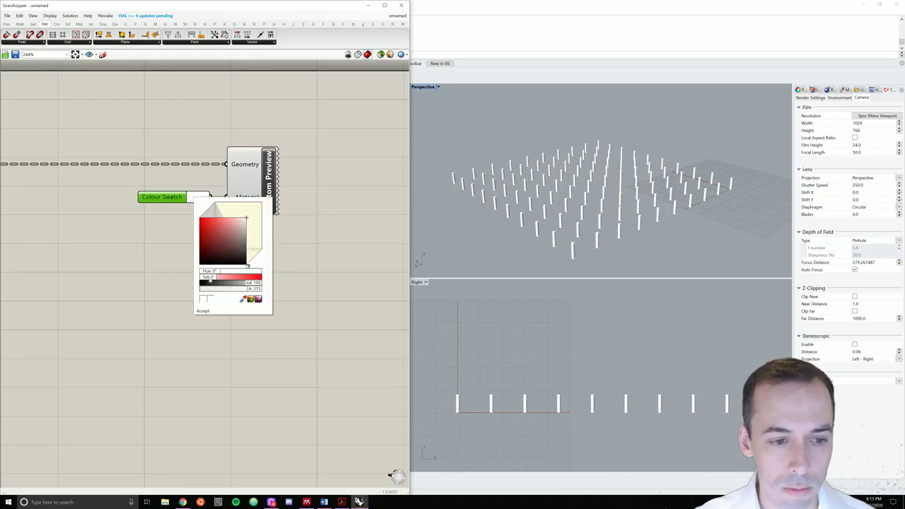
left_click_drag(209, 280, 268, 281)
left_click_drag(211, 275, 232, 244)
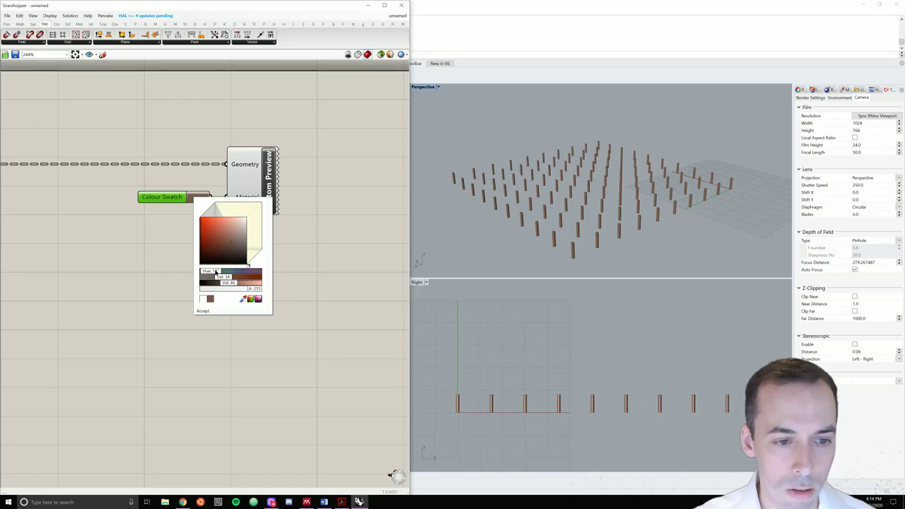
left_click_drag(206, 271, 214, 273)
left_click(168, 252)
scroll(168, 252, "down", 3)
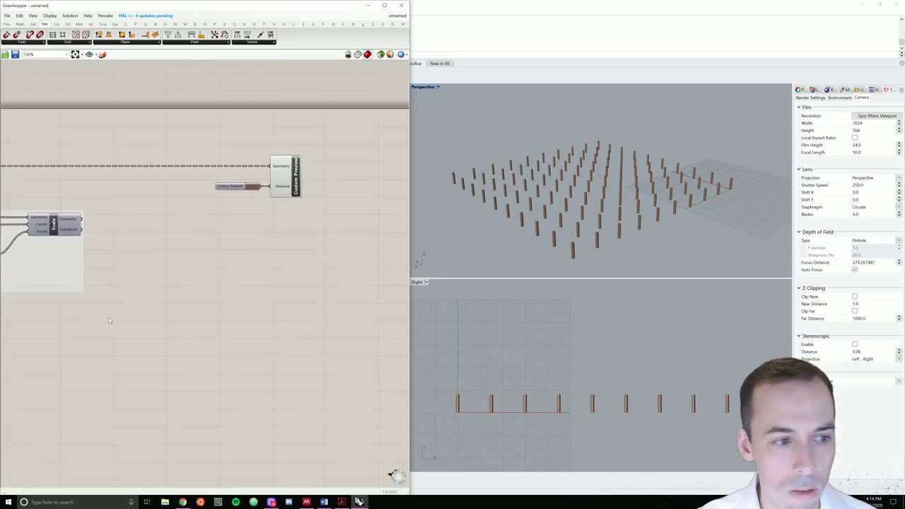
mouse_move(110, 320)
right_mouse_down()
mouse_move(125, 293)
mouse_move(97, 310)
right_mouse_up()
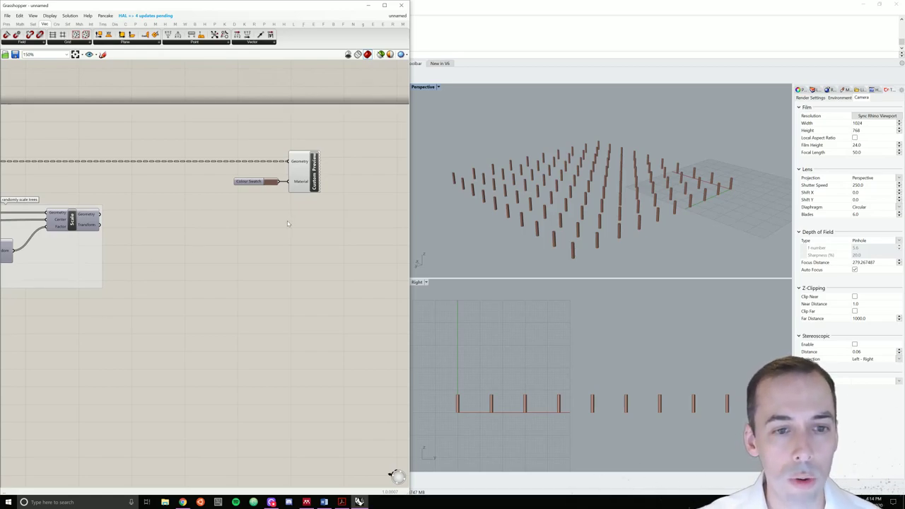
Insert a second Custom Preview and duplicate the brown Colour Swatch below the original.
left_click_drag(334, 227, 314, 186)
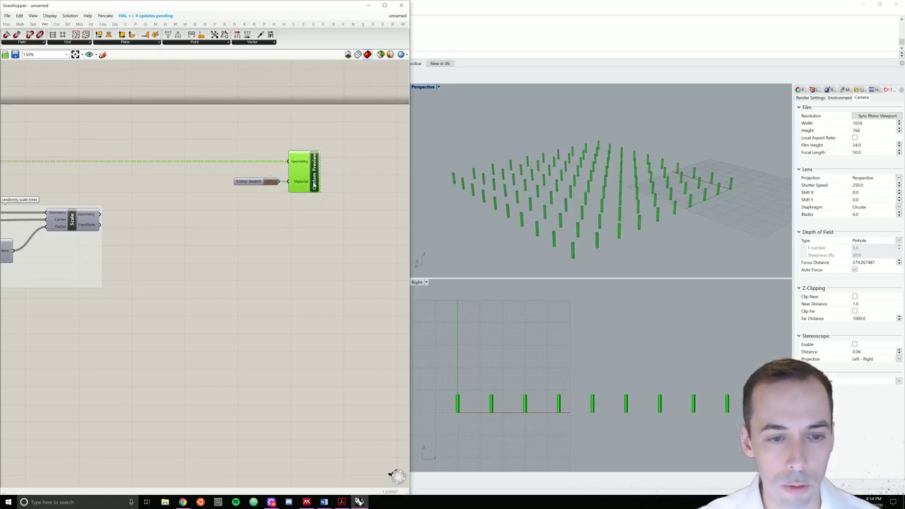
double_click(316, 226)
type("c")
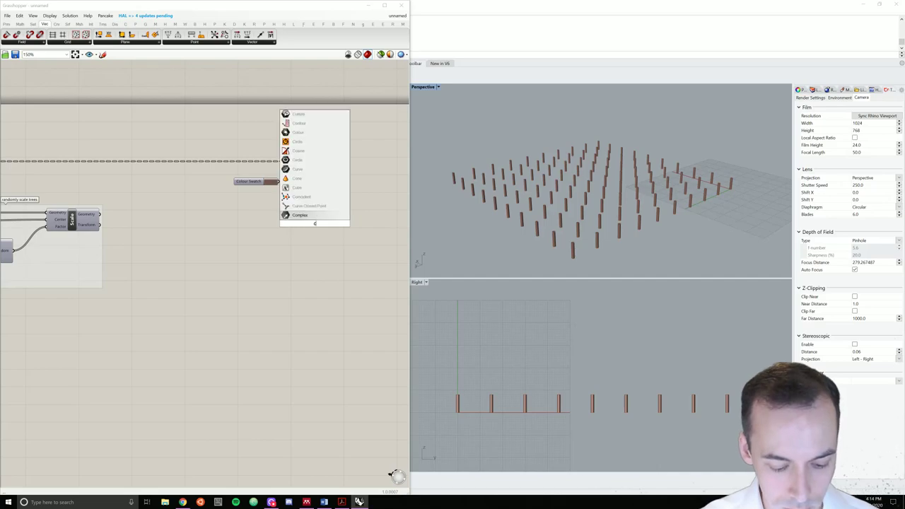
type("ustom pre")
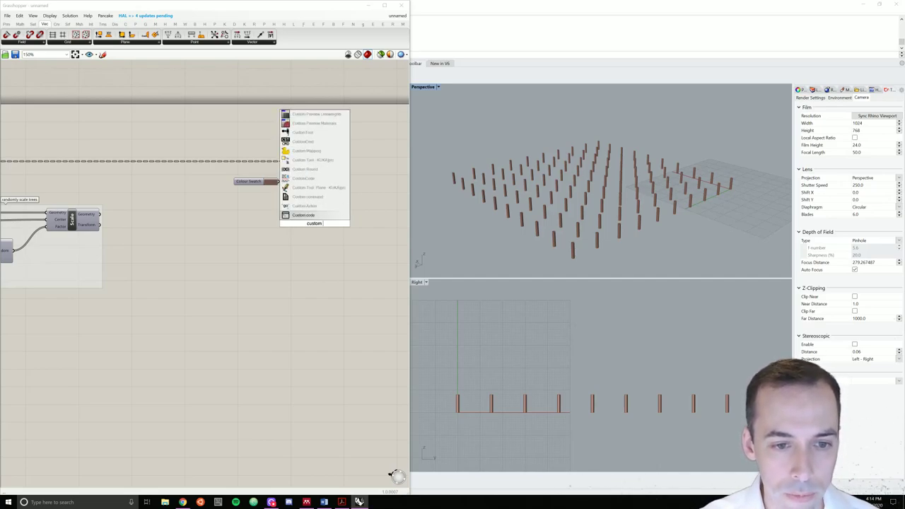
key("Up")
key("Return")
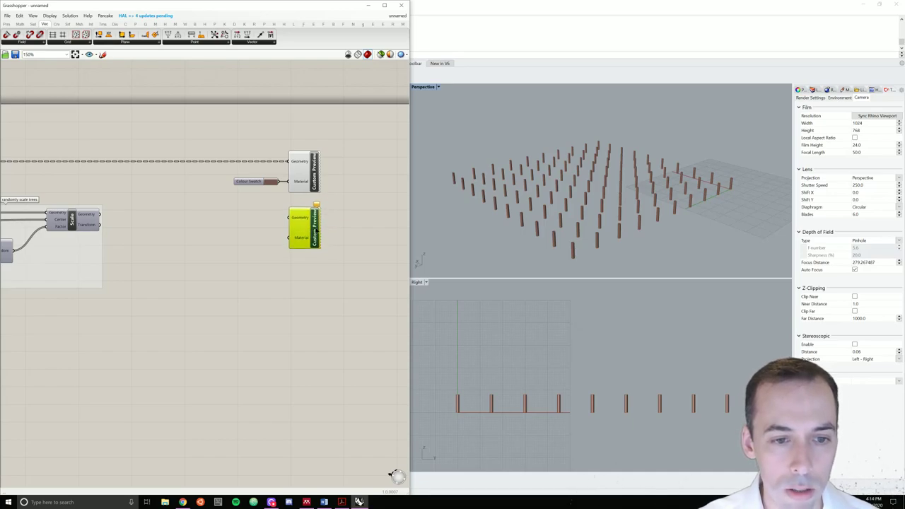
left_click(235, 221)
left_click(241, 183)
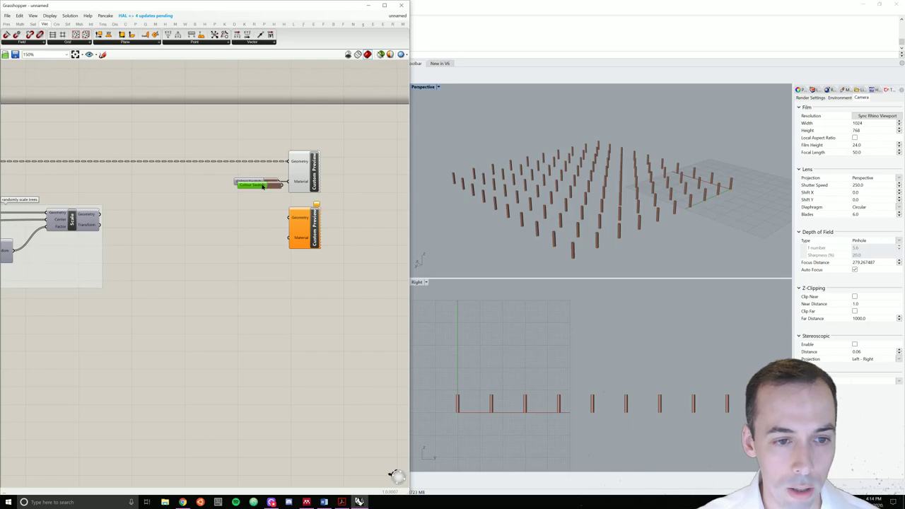
left_click_drag(261, 182, 165, 243, "alt")
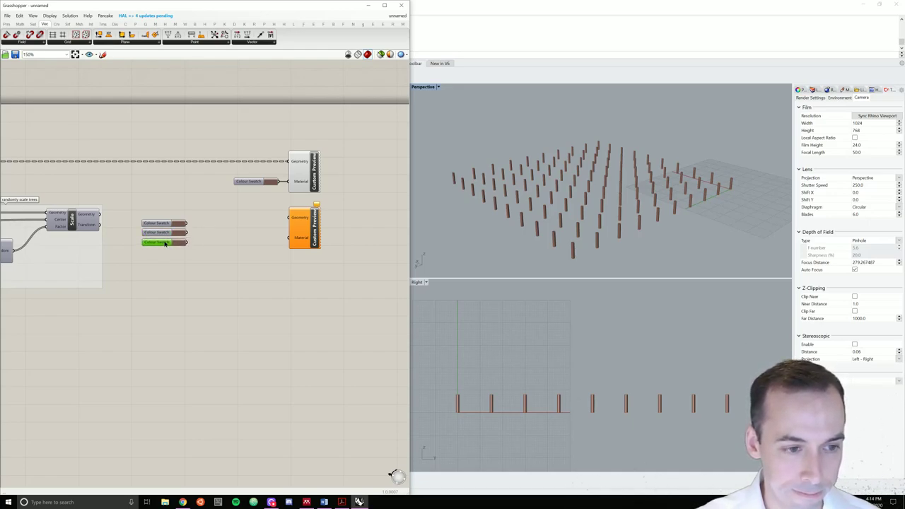
Place Interpolate Data and wire the three Colour Swatches into its Data input.
double_click(214, 247)
type("inter")
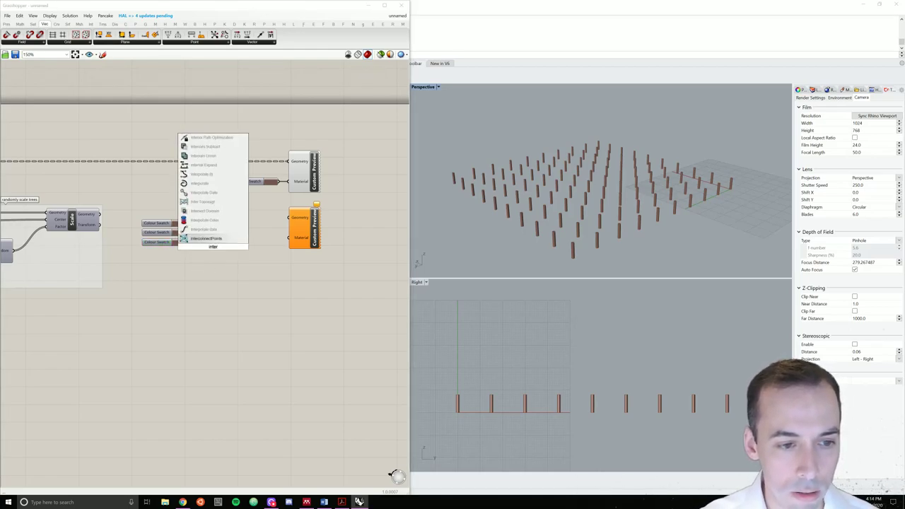
left_click(203, 230)
left_click(219, 247)
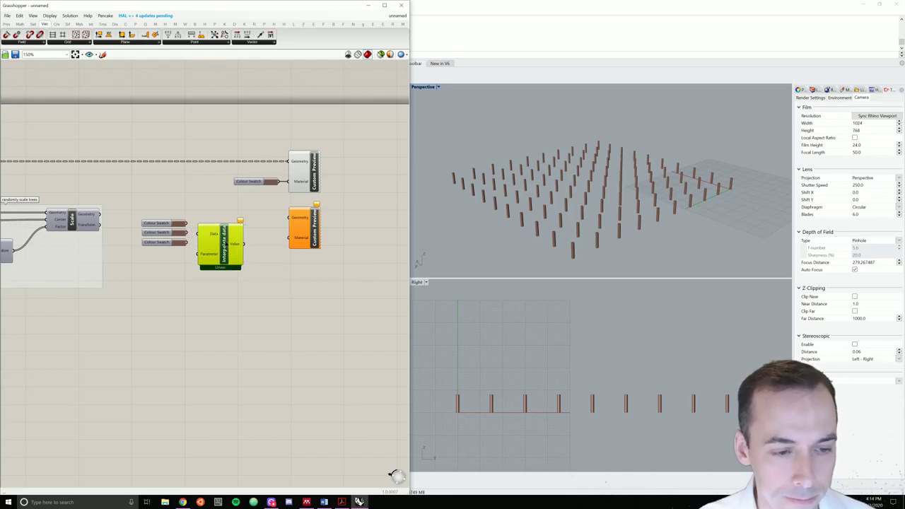
mouse_move(219, 247)
left_mouse_down()
mouse_move(230, 247)
mouse_move(212, 234)
mouse_move(233, 240)
left_mouse_up()
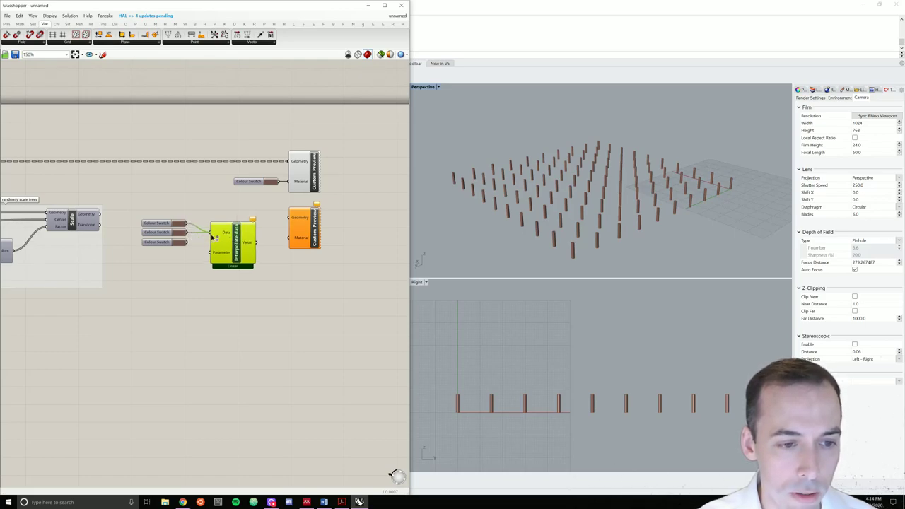
left_click_drag(188, 243, 214, 234)
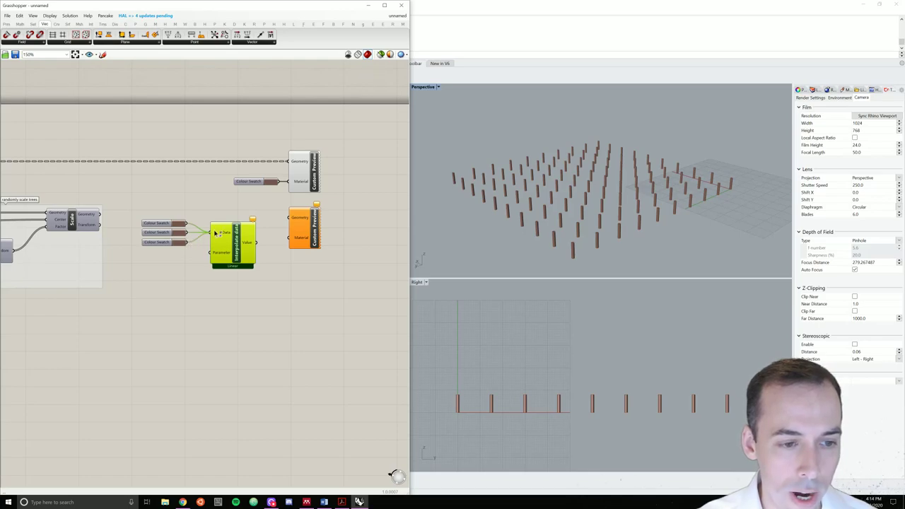
Change the first gradient Colour Swatch to green.
left_click(181, 277)
left_click(184, 234)
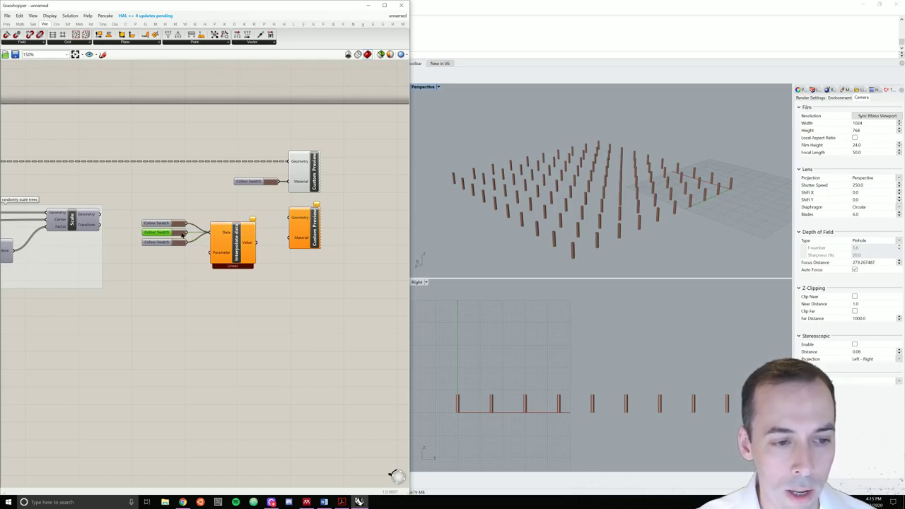
left_click(179, 226)
left_click(179, 227)
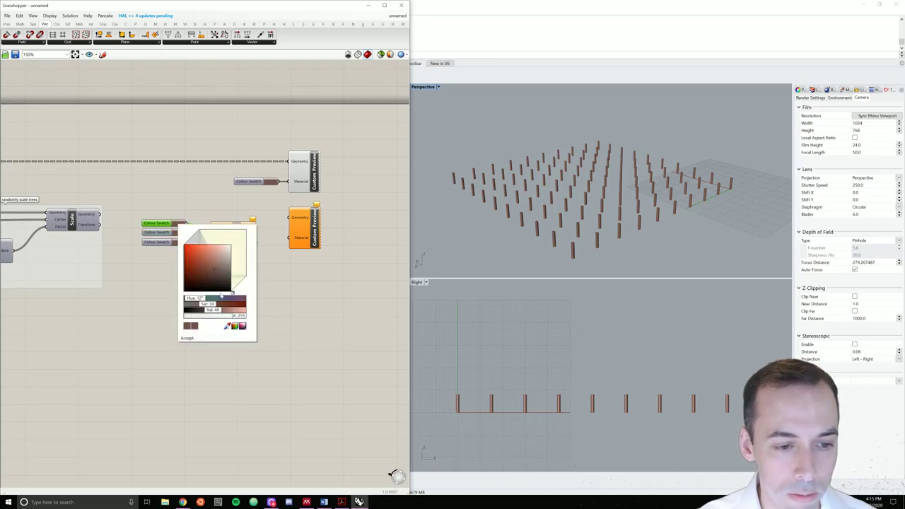
left_click_drag(232, 293, 222, 269)
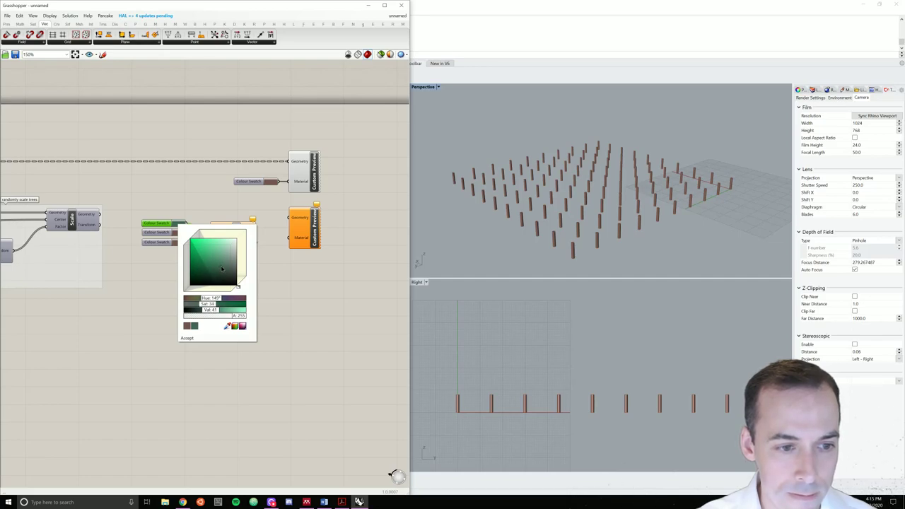
left_click(136, 277)
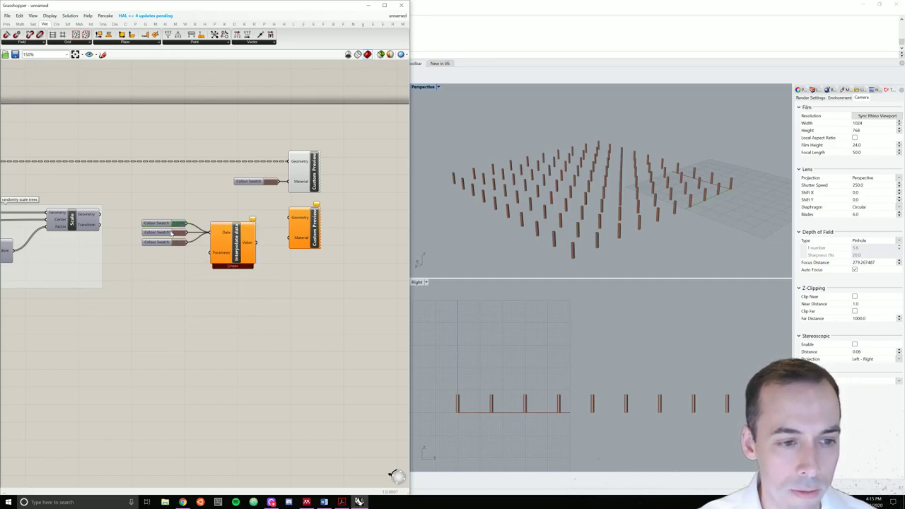
Set the middle swatch to orange, about Hue 35°, Sat 81, Val 74.
left_click(179, 233)
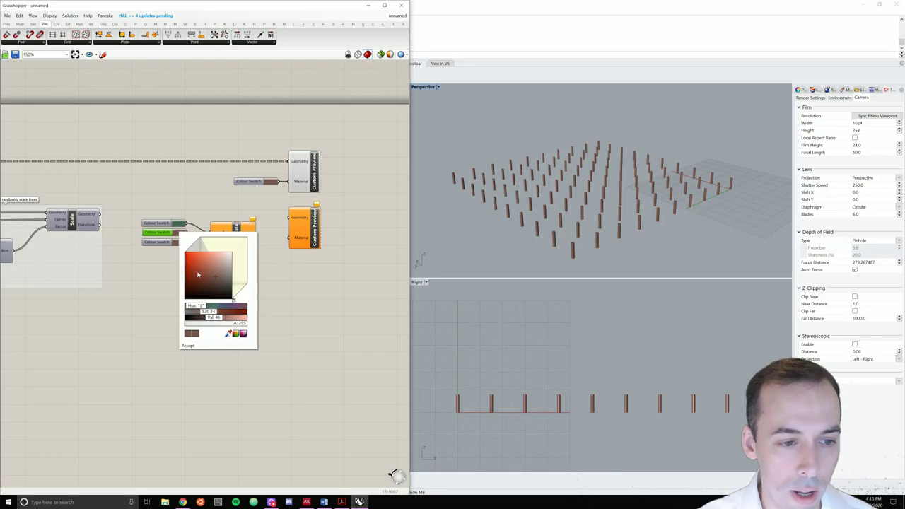
left_click_drag(200, 303, 197, 304)
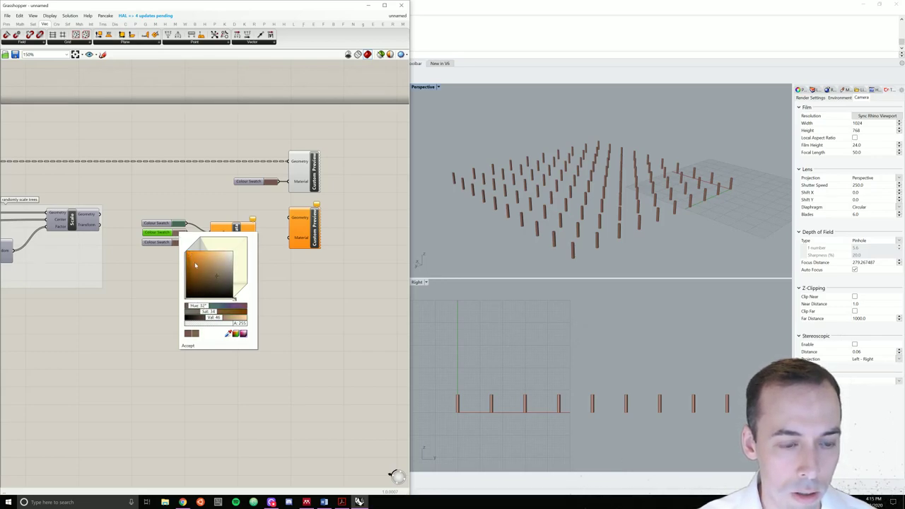
left_click_drag(196, 266, 191, 260)
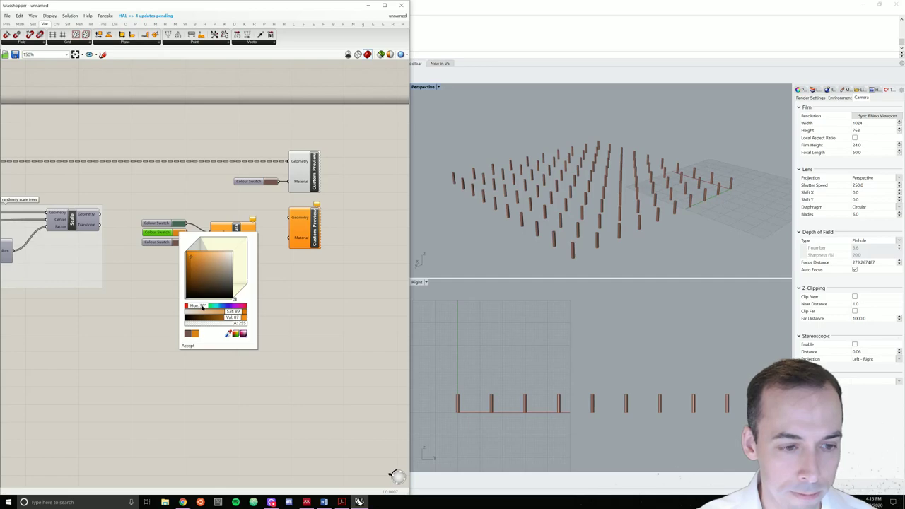
left_click_drag(202, 306, 203, 307)
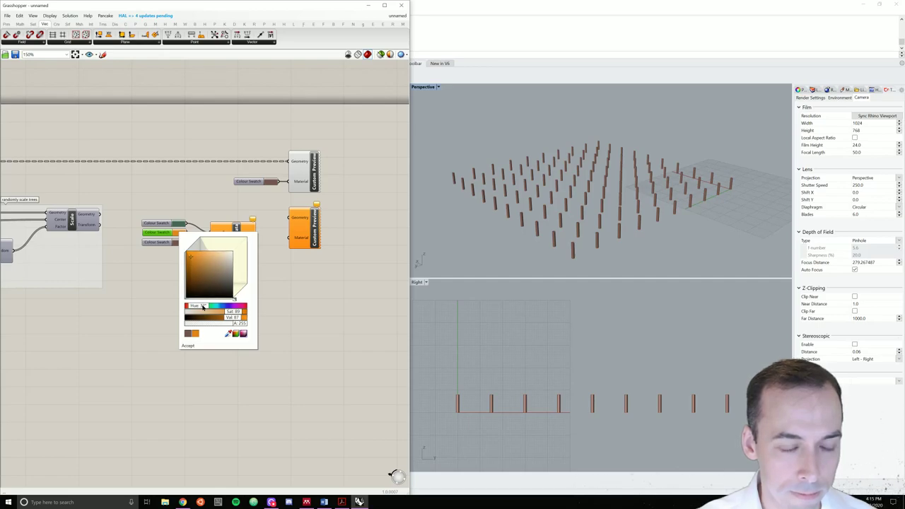
left_click(164, 266)
Wire Interpolate Data's Value into the second Custom Preview's Material and Scale's Geometry into its Geometry.
scroll(205, 309, "down", 1)
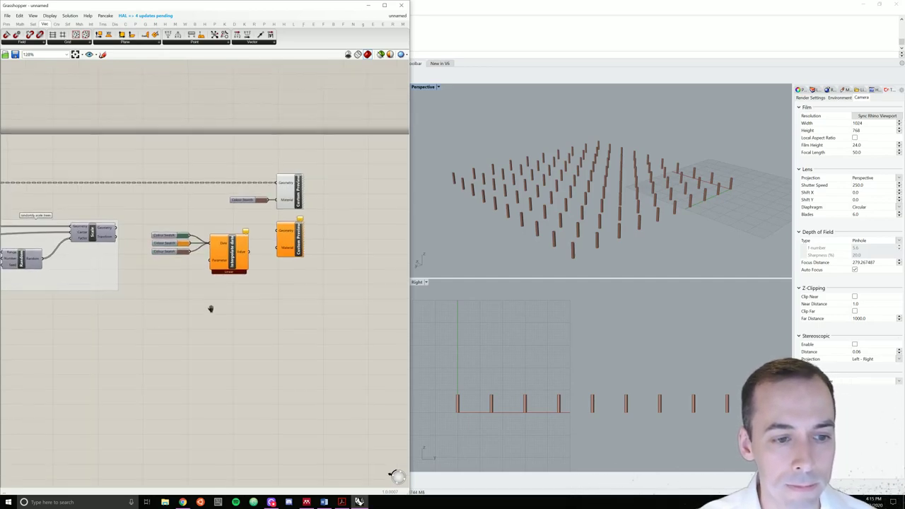
mouse_move(210, 307)
right_mouse_down()
mouse_move(257, 290)
mouse_move(216, 297)
right_mouse_up()
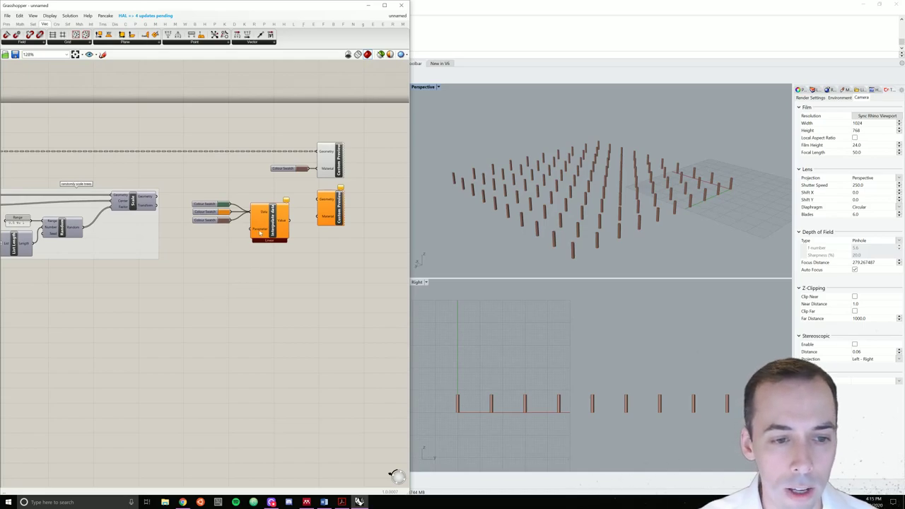
mouse_move(290, 221)
left_mouse_down()
mouse_move(320, 221)
mouse_move(304, 222)
left_mouse_up()
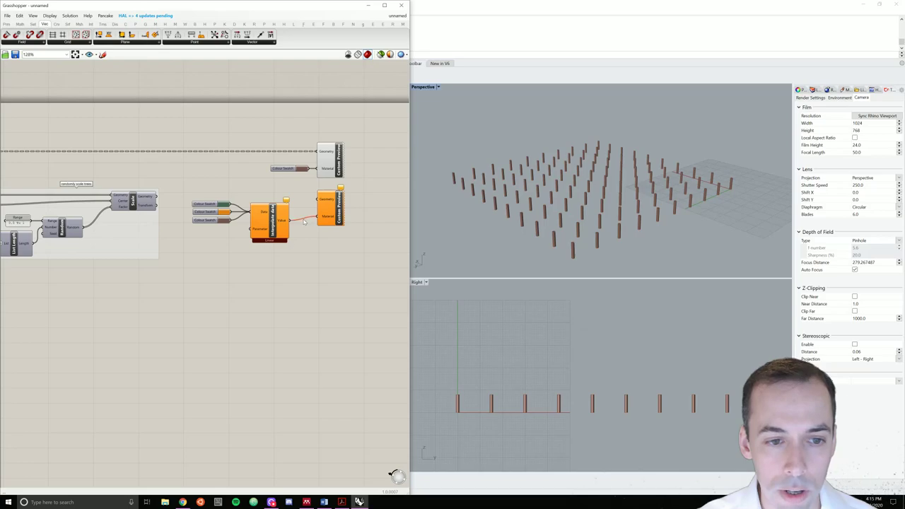
left_click_drag(165, 198, 320, 201)
left_click(330, 211)
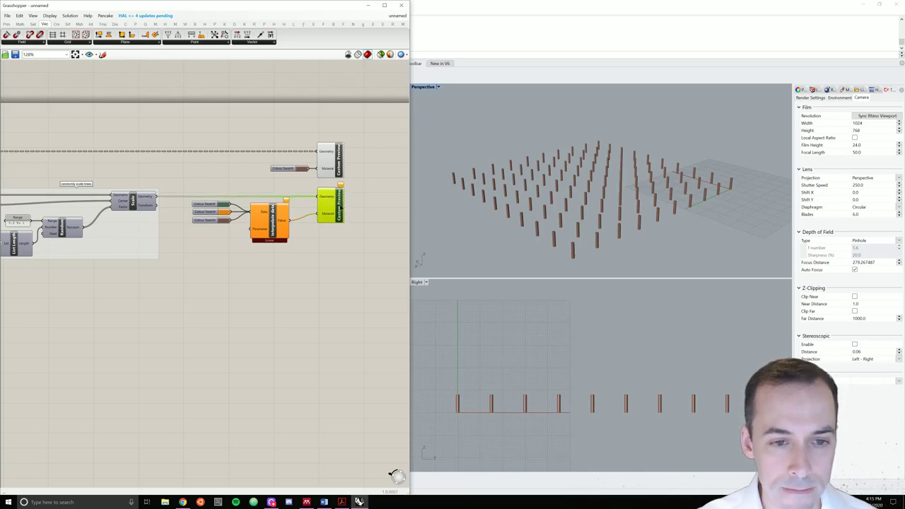
left_click(312, 258)
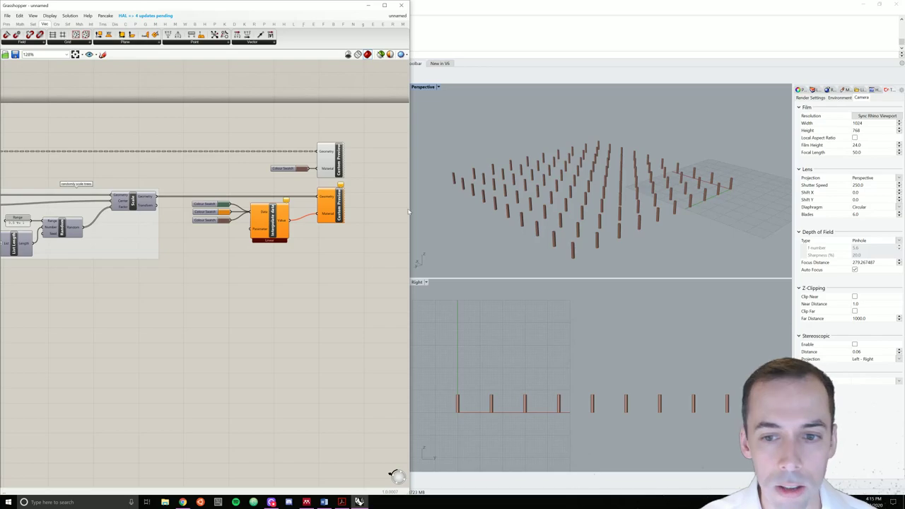
right_click_drag(291, 270, 323, 260)
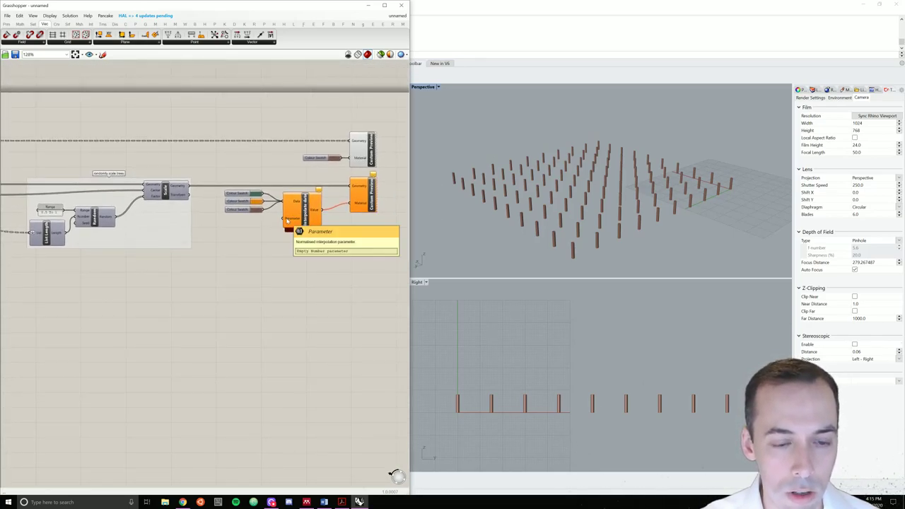
Add a Range component below the Interpolate Data component.
right_click_drag(258, 222, 290, 229)
double_click(282, 239)
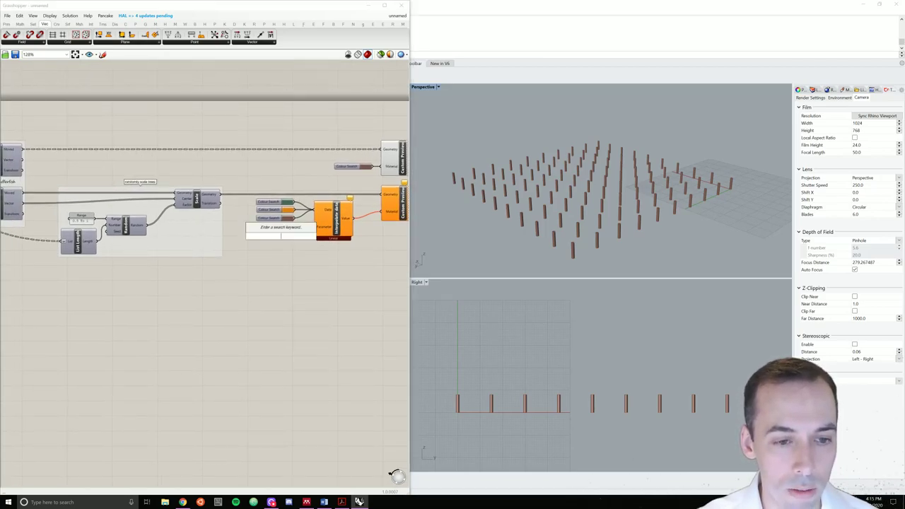
type("range")
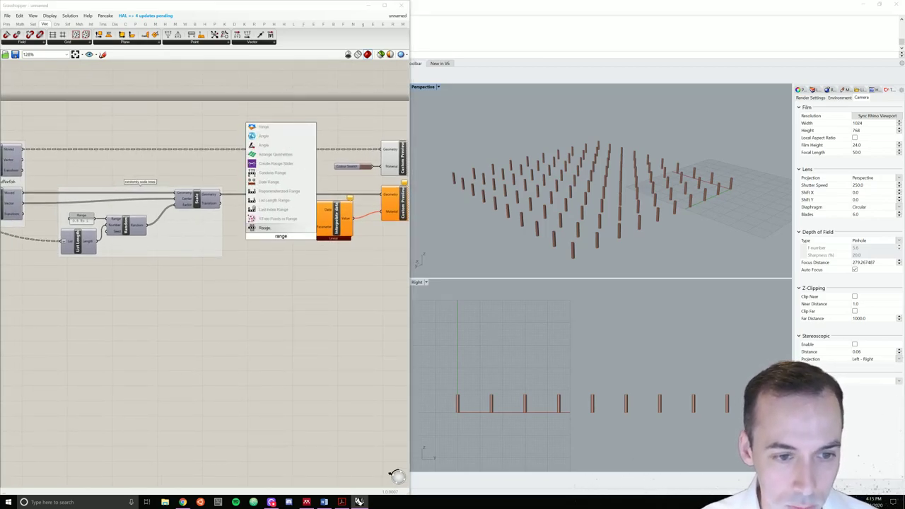
key("Return")
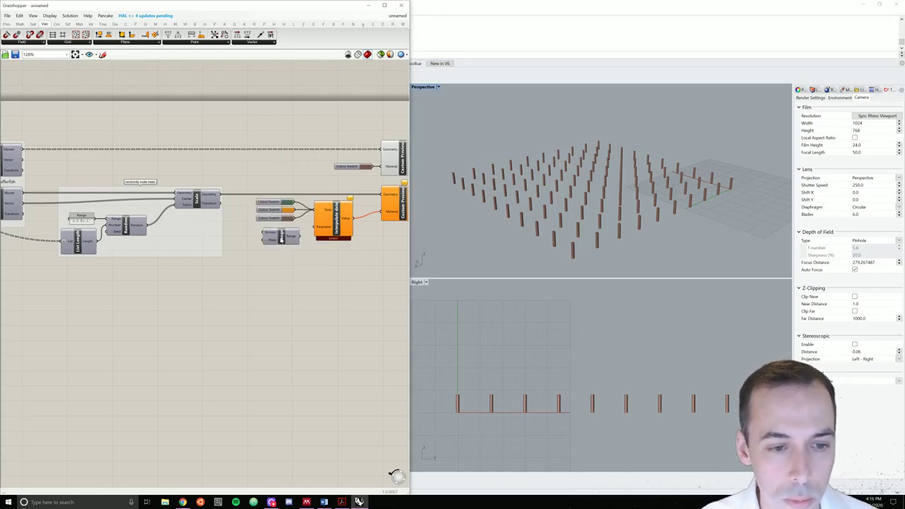
left_click(277, 239)
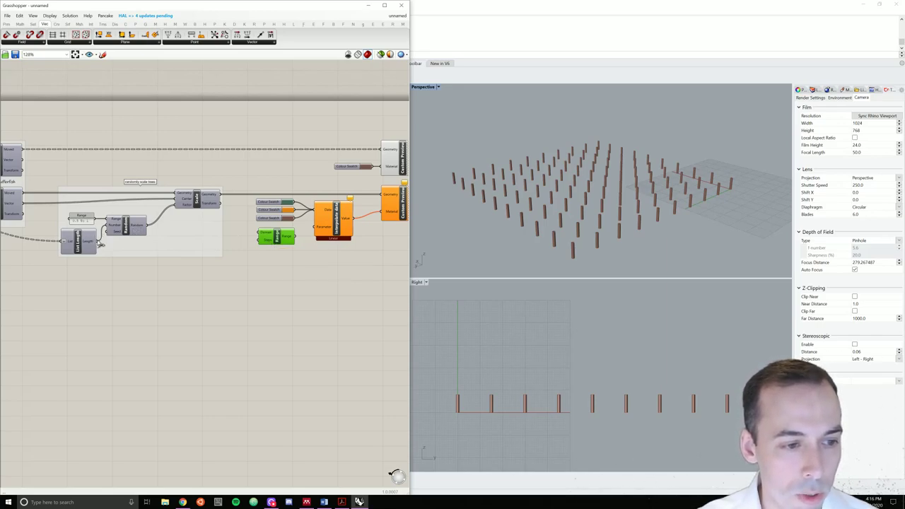
Feed List Length into Range's Steps and Range's output into Interpolate Data's Parameter.
left_click_drag(97, 242, 259, 240)
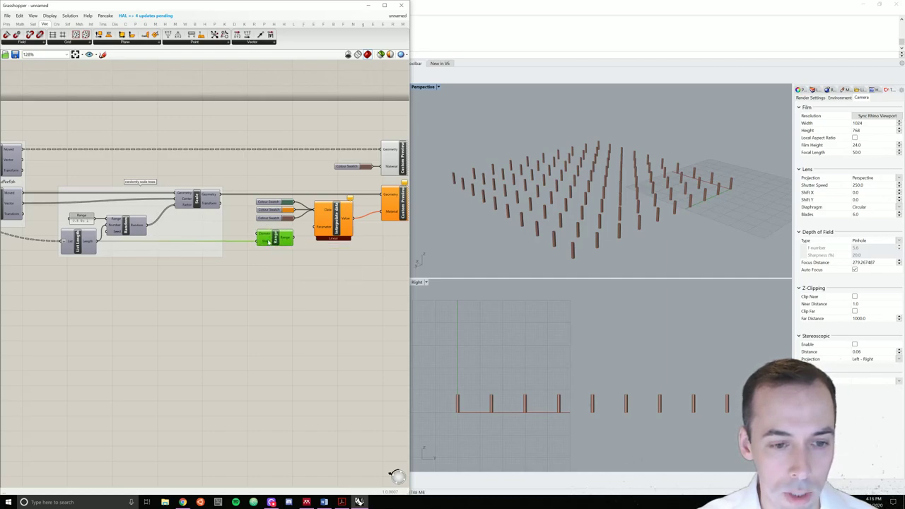
mouse_move(269, 243)
left_click_drag(293, 236, 322, 227)
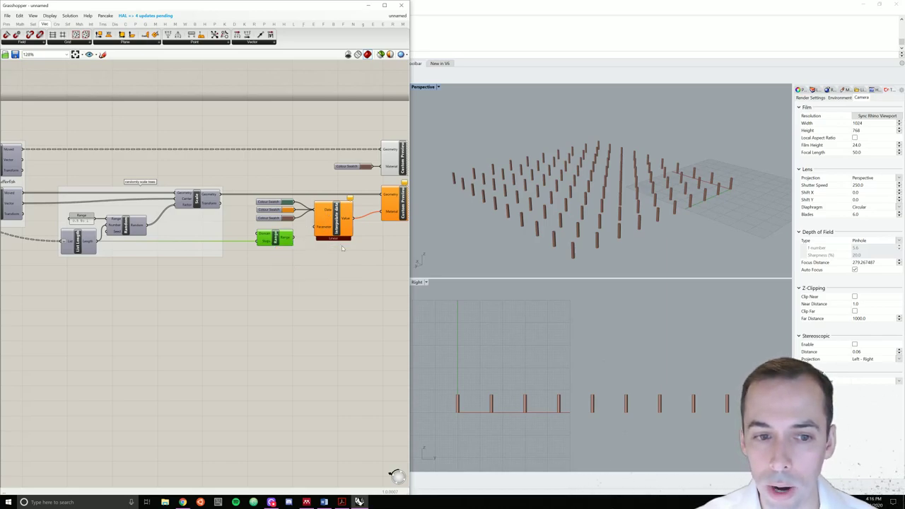
right_click_drag(344, 248, 288, 259)
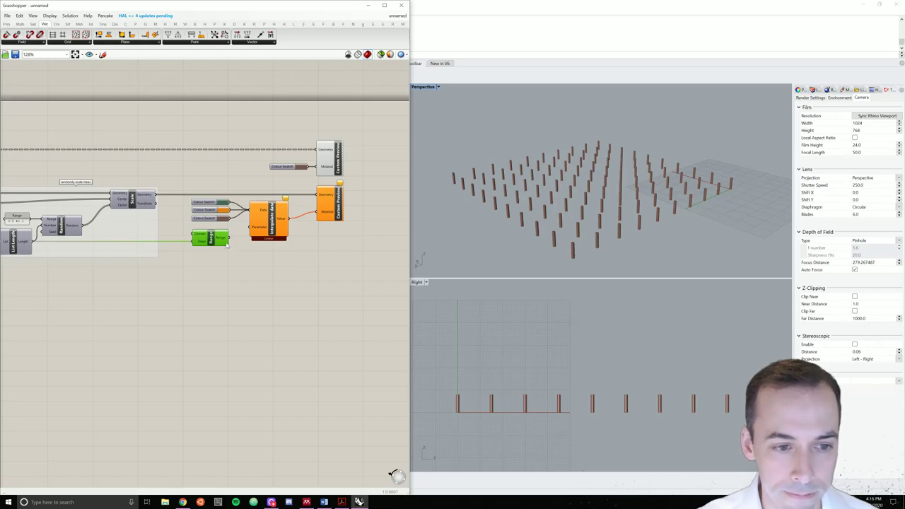
left_click_drag(233, 242, 249, 228)
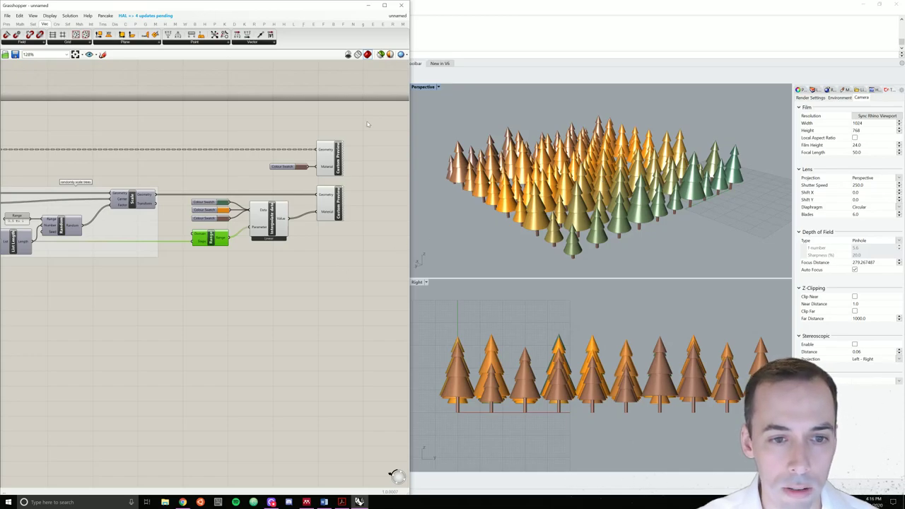
Group the swatches, Interpolate Data, Range and canopy preview as 'color gradient', then orbit the Perspective view.
left_click_drag(368, 117, 181, 275)
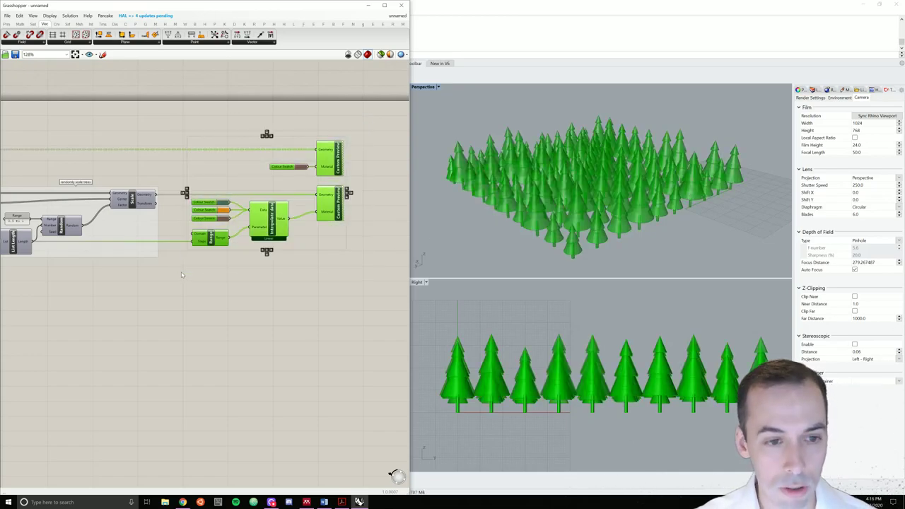
key("ctrl+g")
right_click(245, 152)
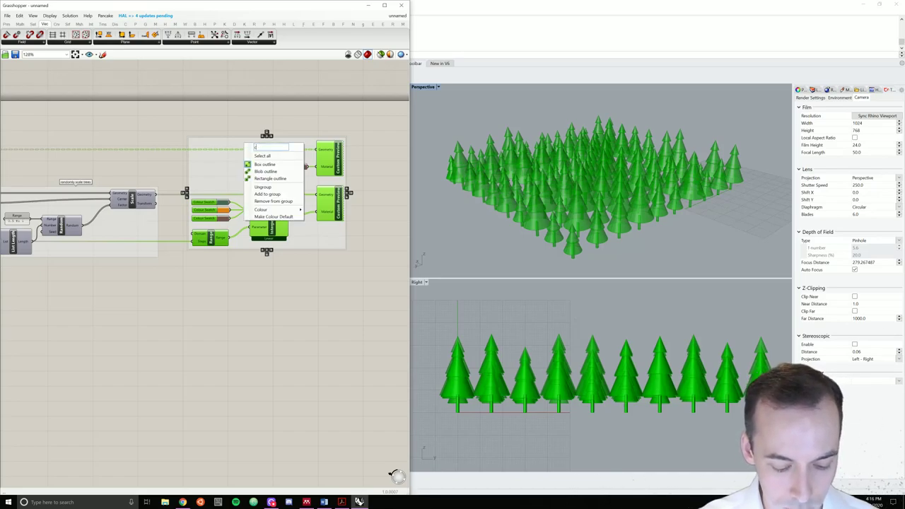
type("color gradient")
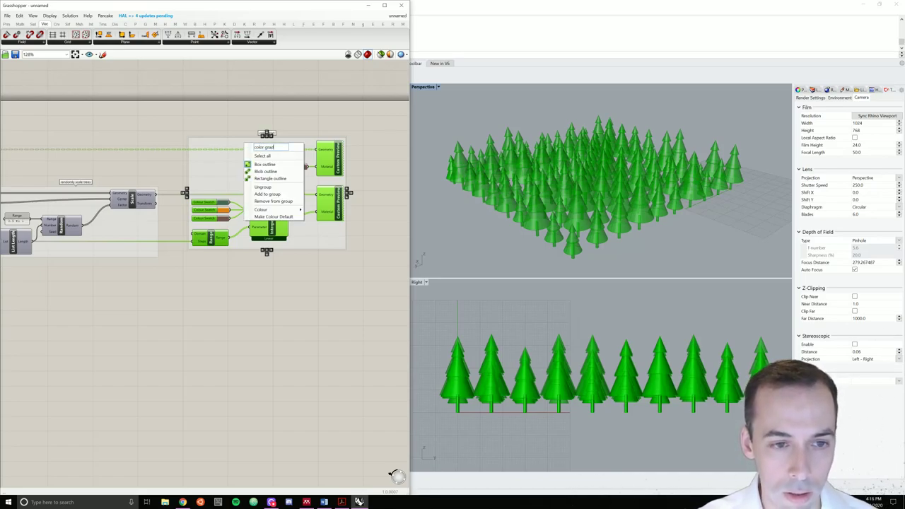
left_click(307, 291)
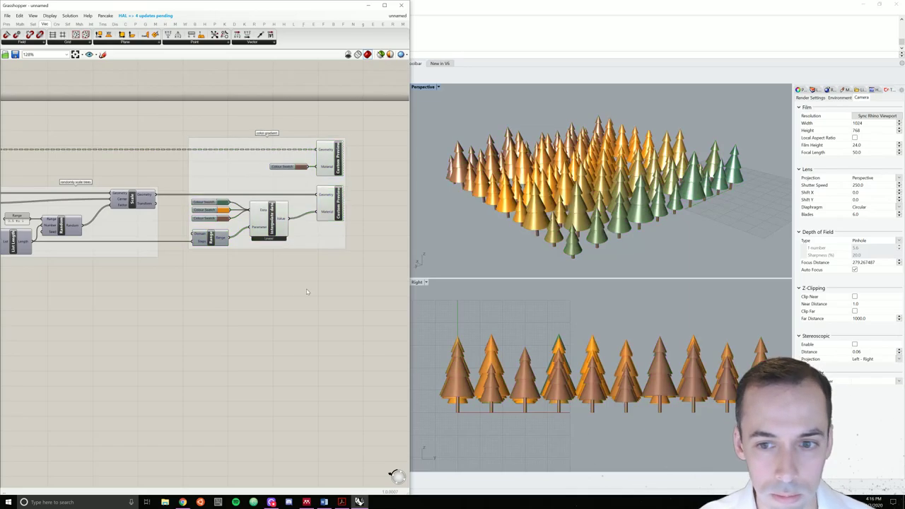
right_click_drag(710, 148, 594, 162)
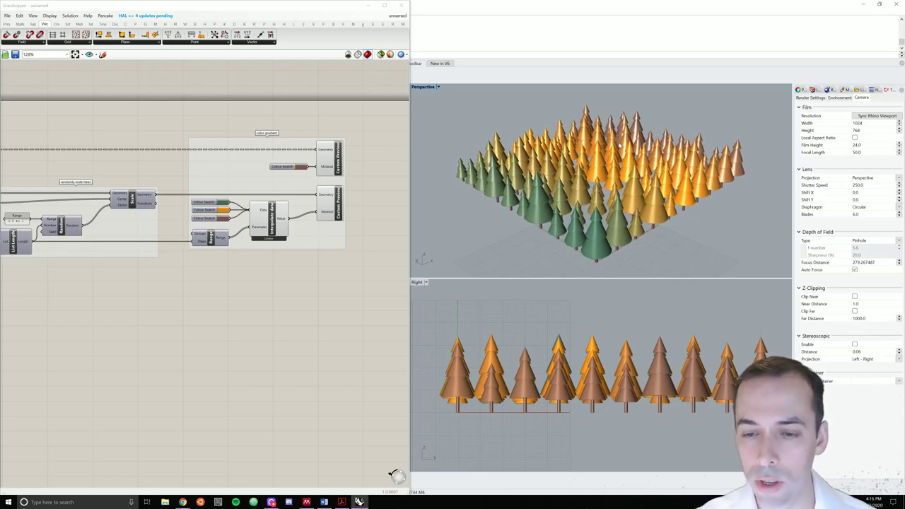